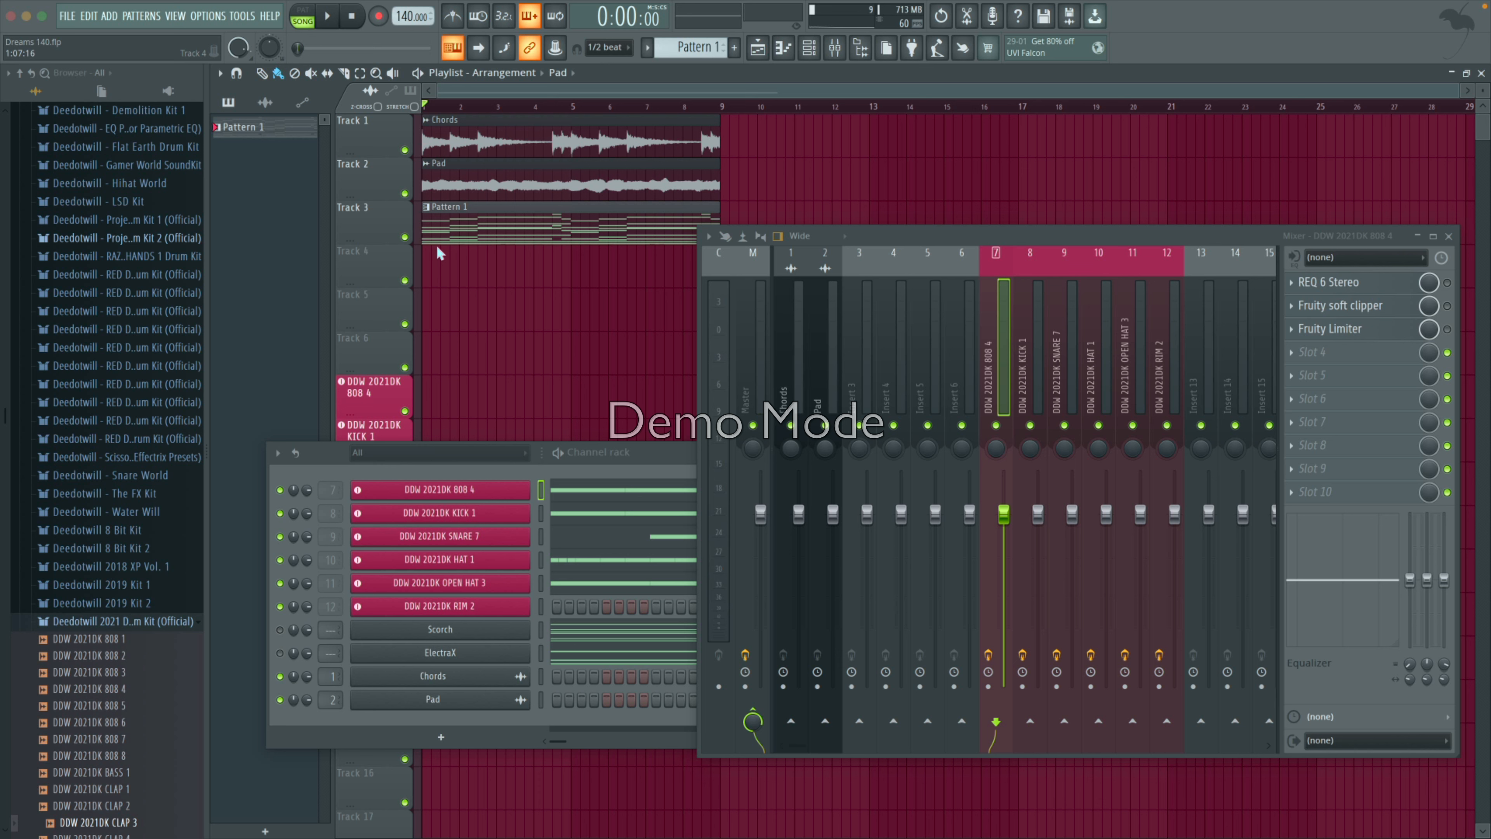
Step: Solo the Chords mixer track, audition it and widen the mixer to show the Reverb and Delay tracks
right_click(793, 427)
click(786, 393)
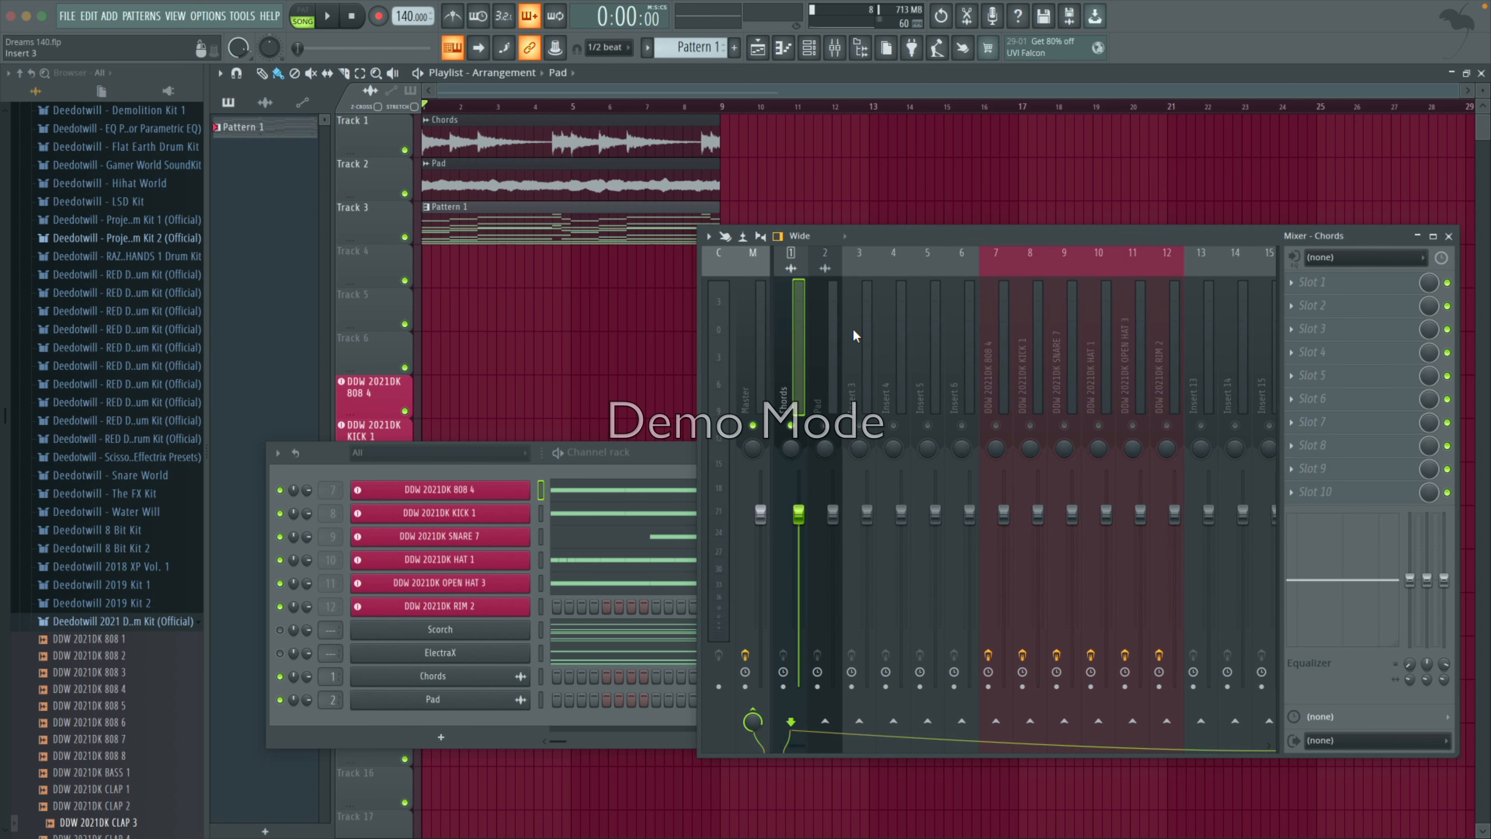
key(space)
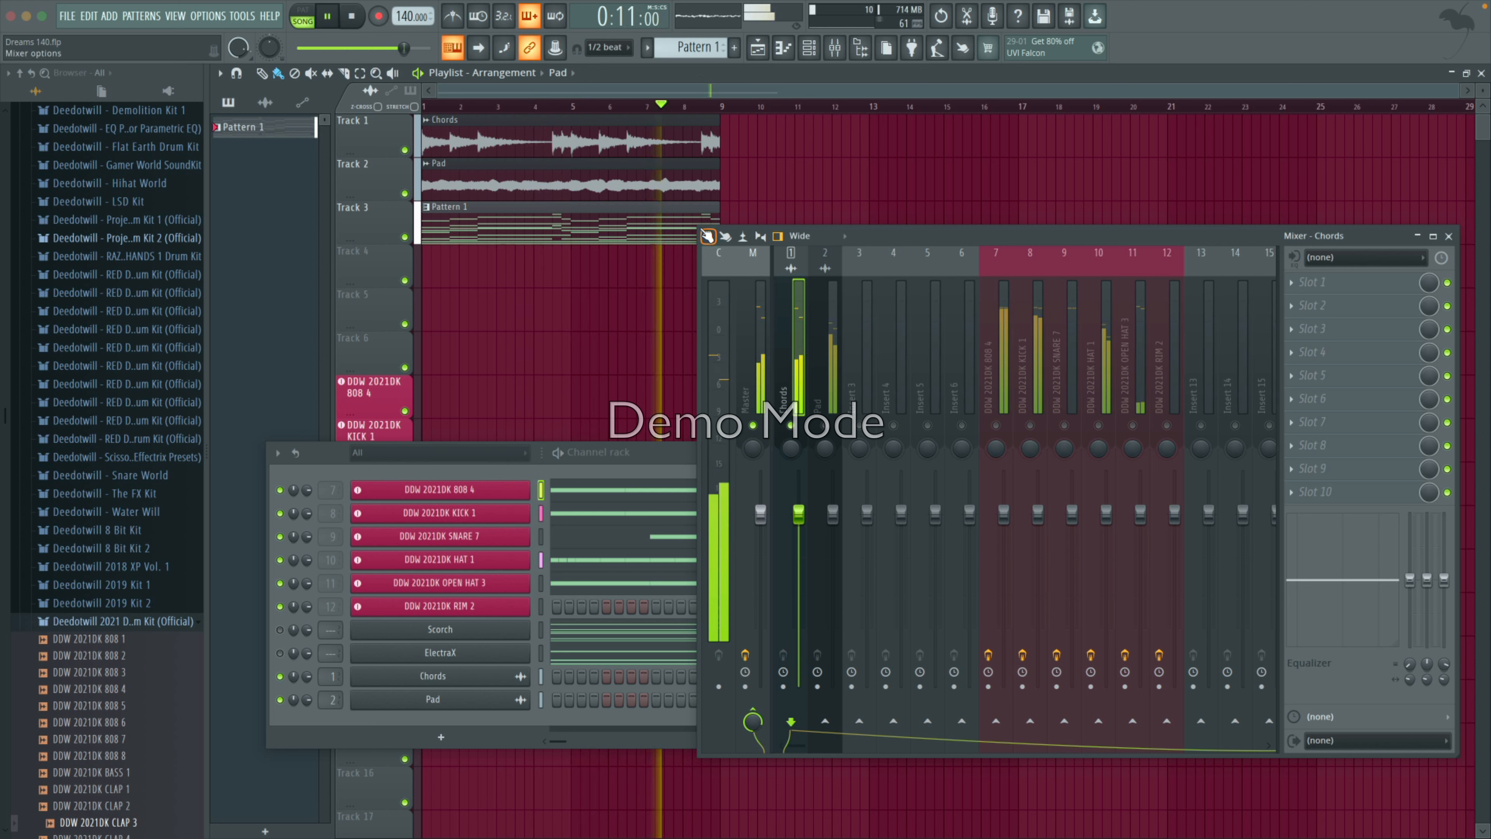
drag(699, 229, 343, 208)
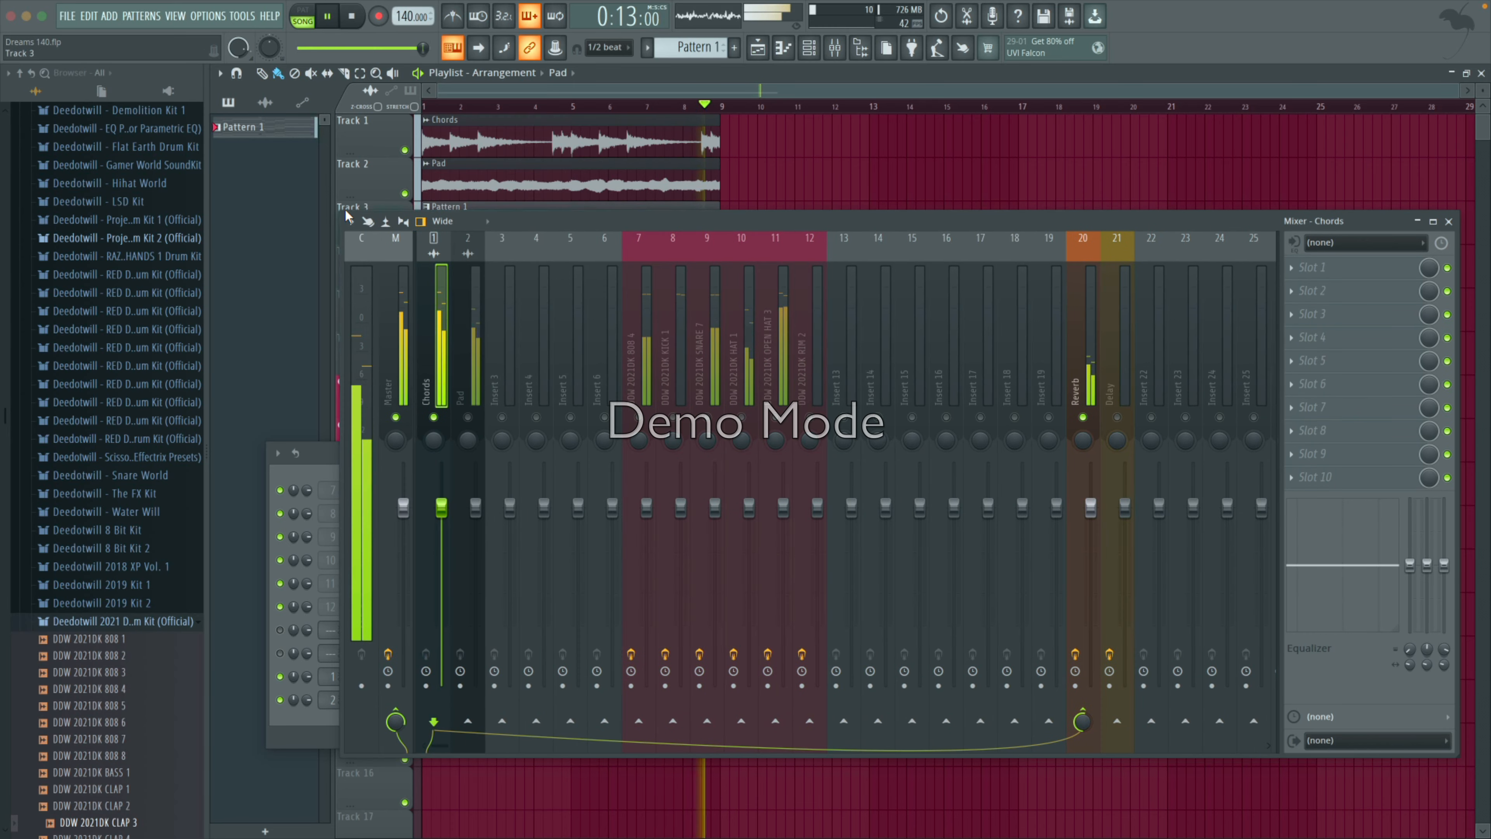
key(space)
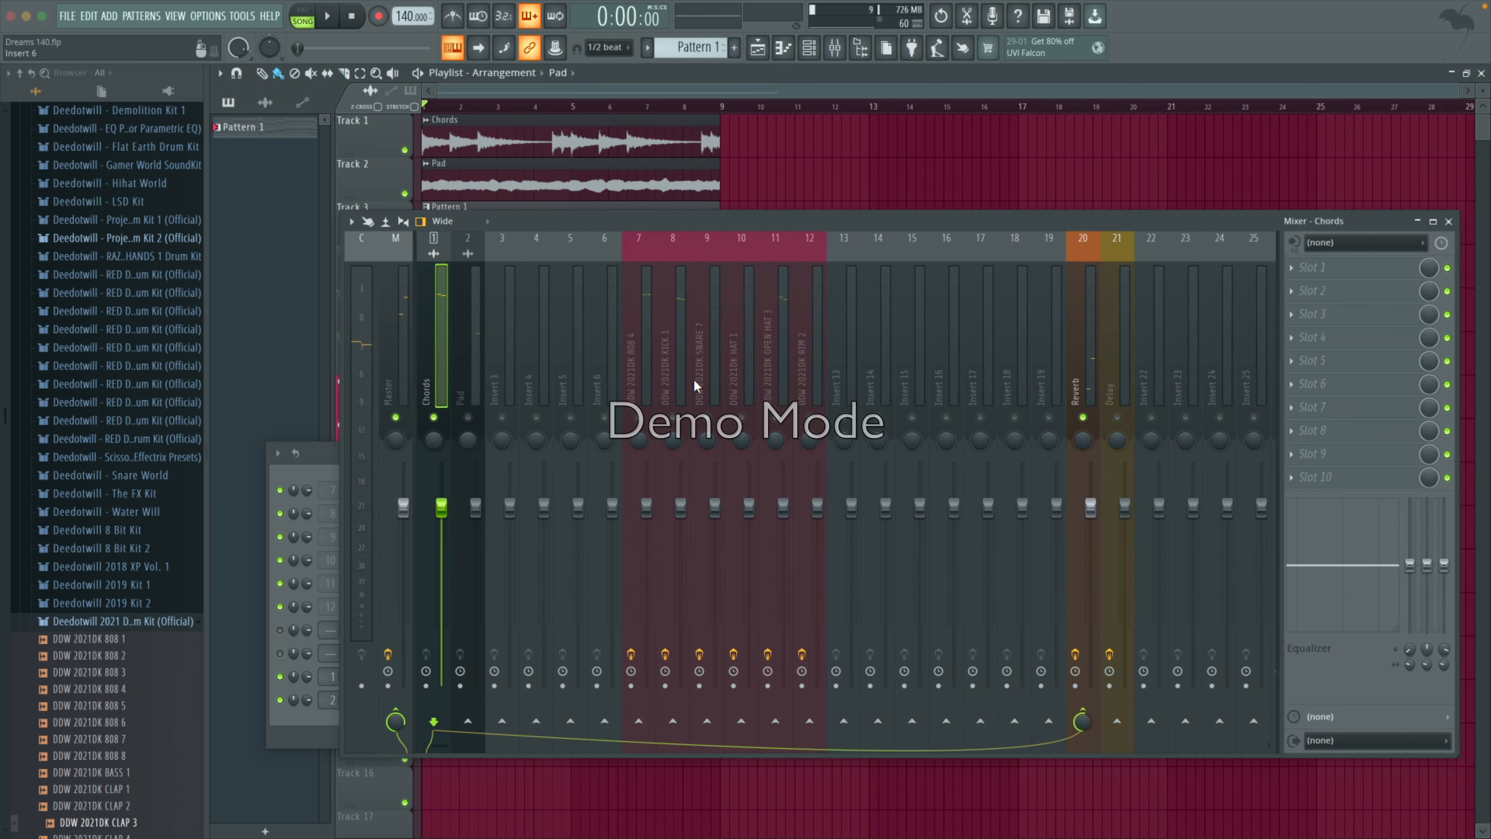
Step: Examine the Chords track's send to Reverb and the settings of the Reverb track's RVerb Stereo and REQ 6 Stereo
click(1086, 385)
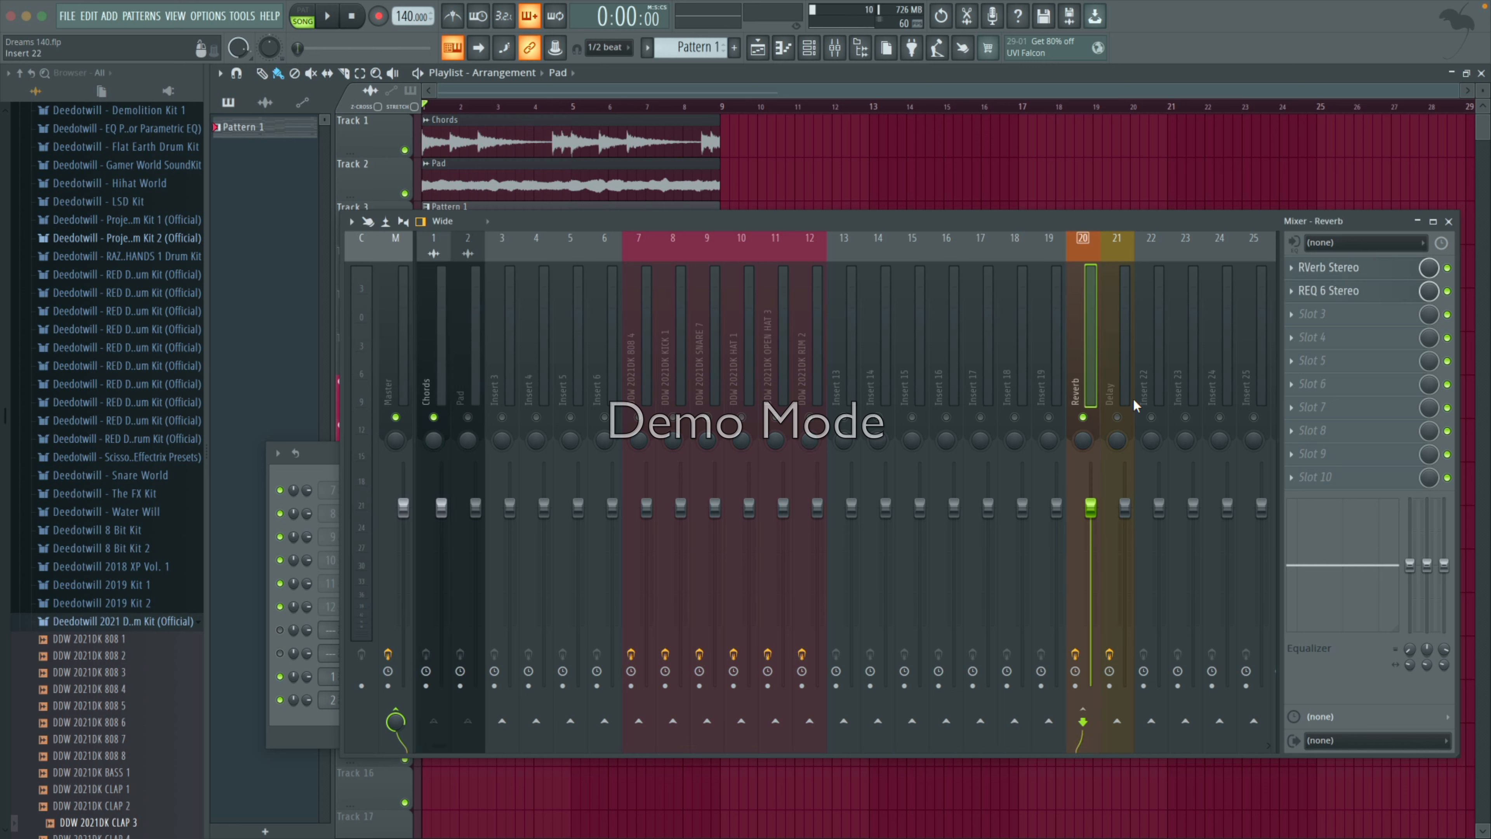
click(434, 390)
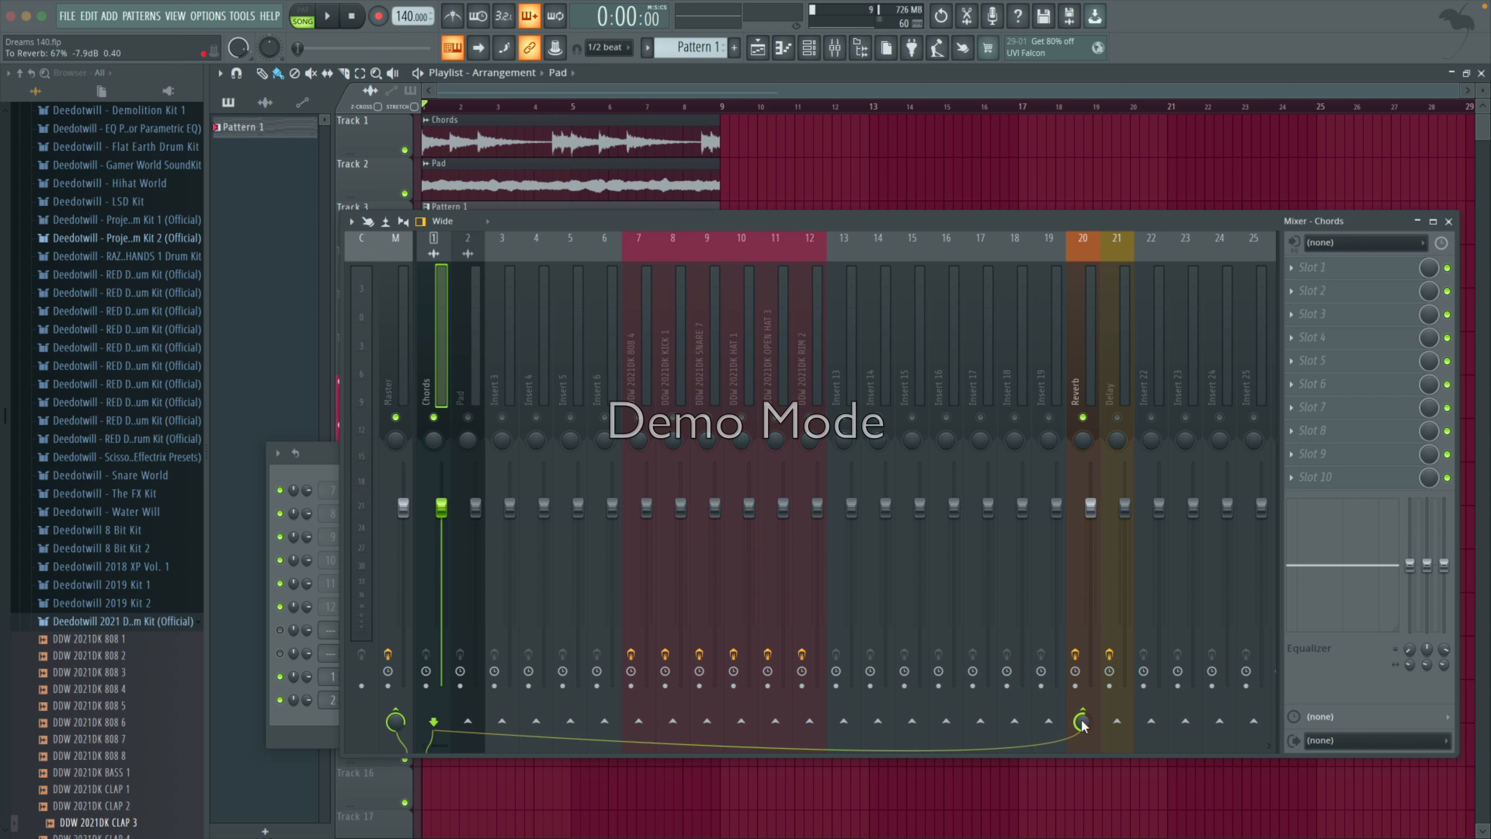
click(1083, 392)
click(1350, 268)
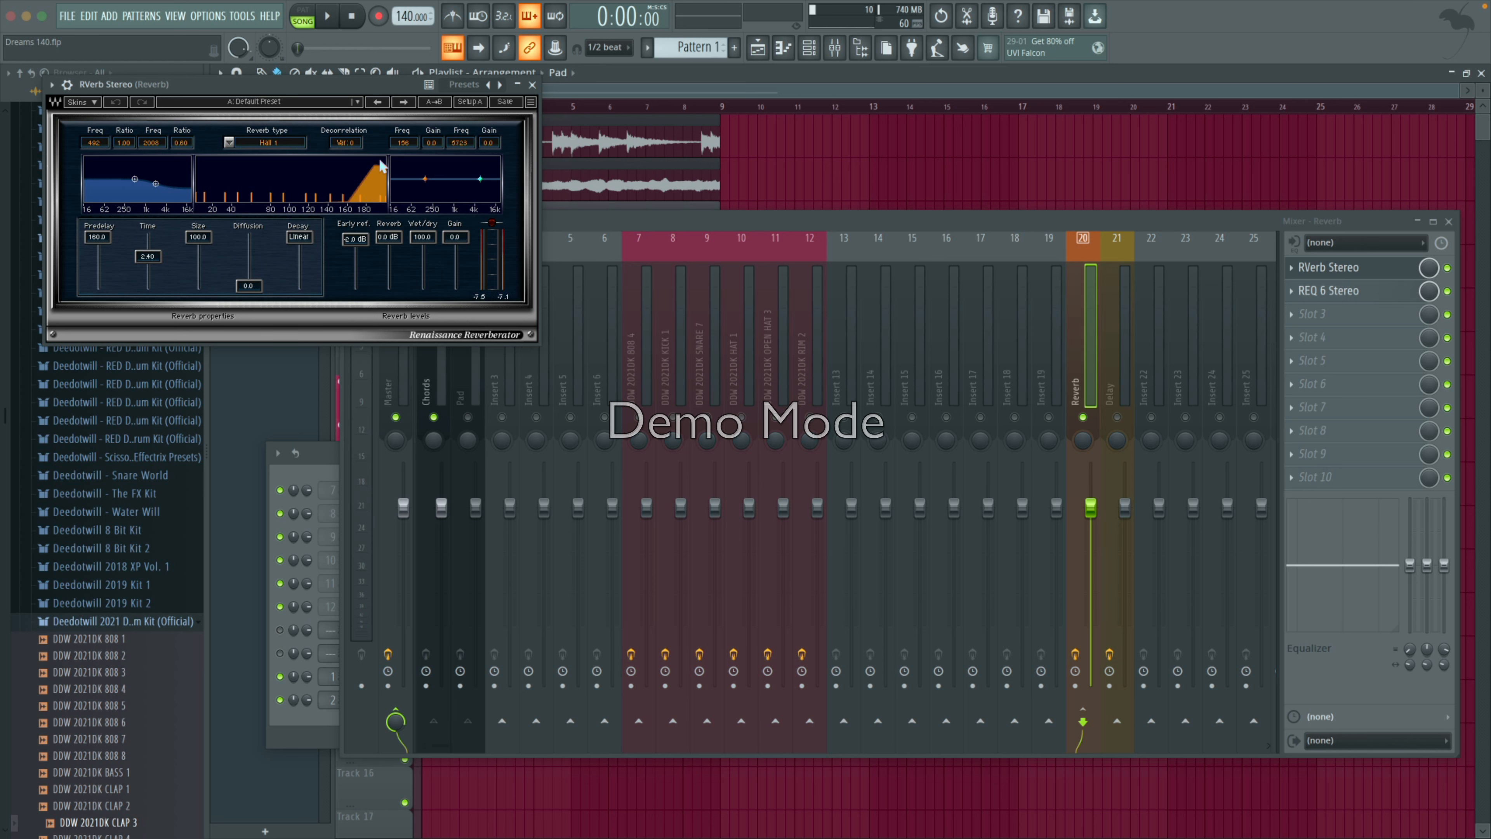
click(1381, 297)
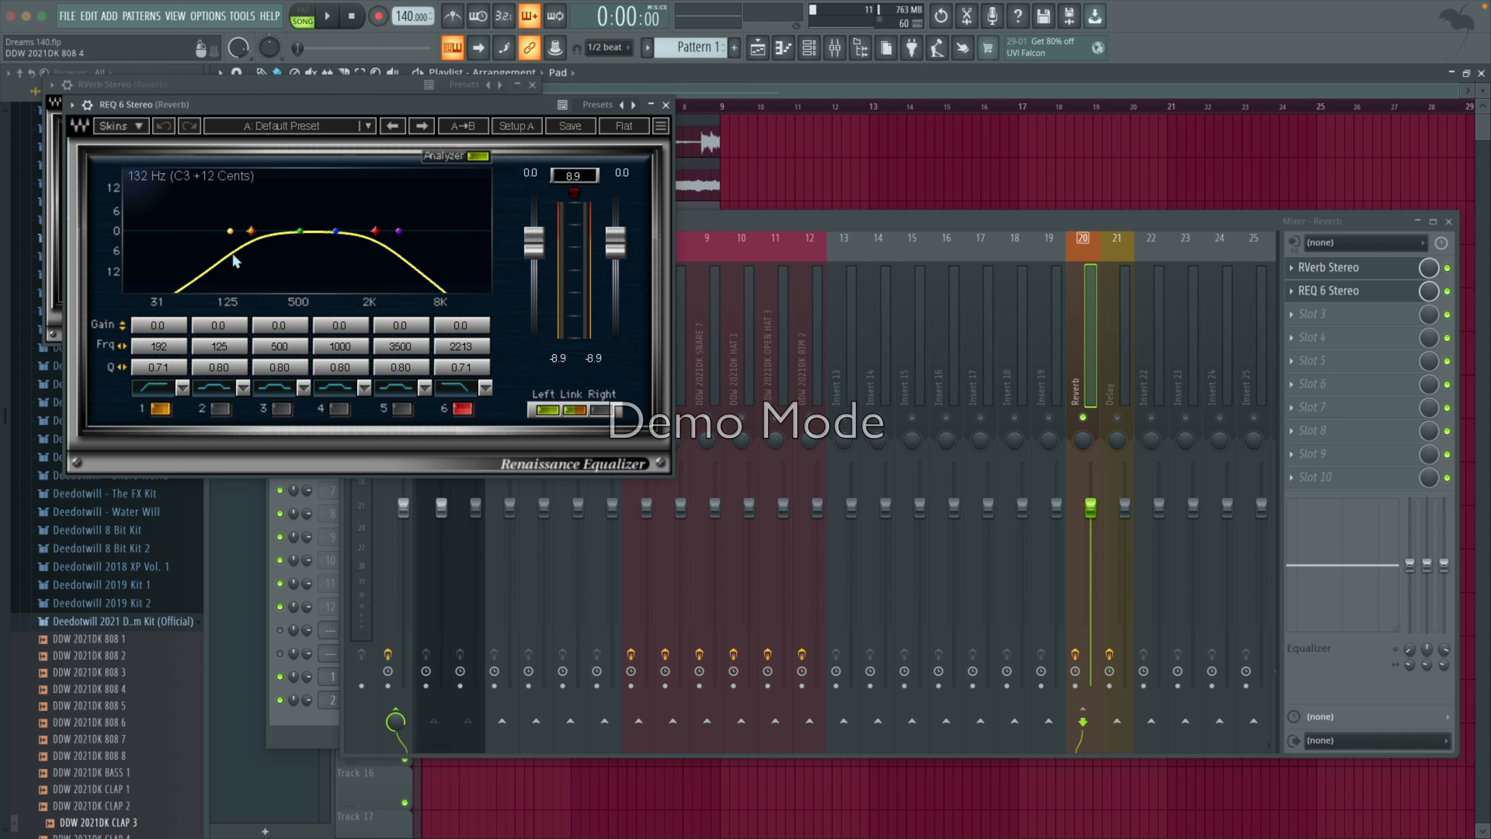
Step: Compare playback of the chords with the Chords track's Reverb send disabled and enabled again
click(432, 558)
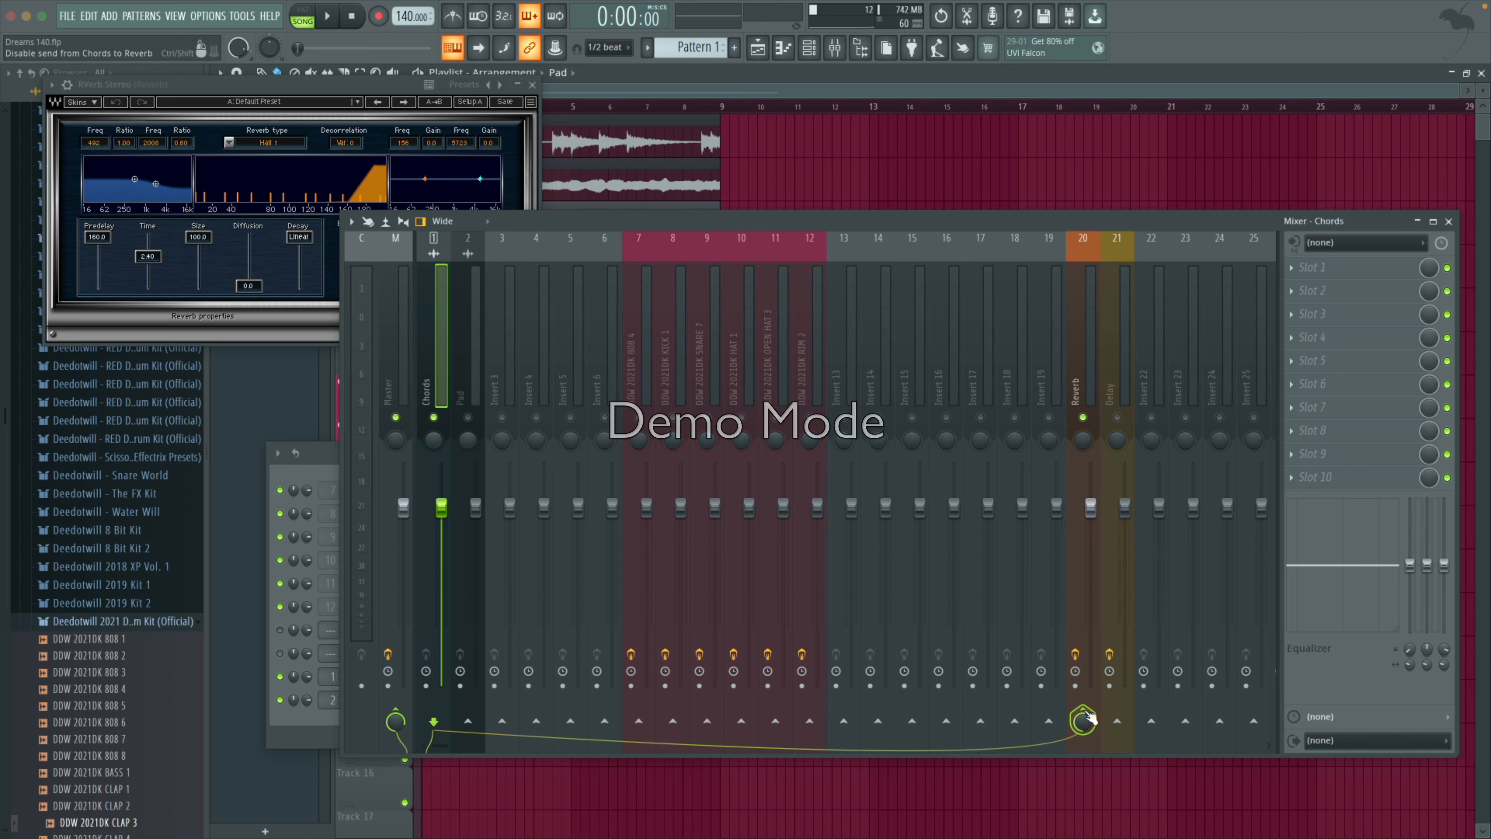
click(1086, 719)
click(327, 16)
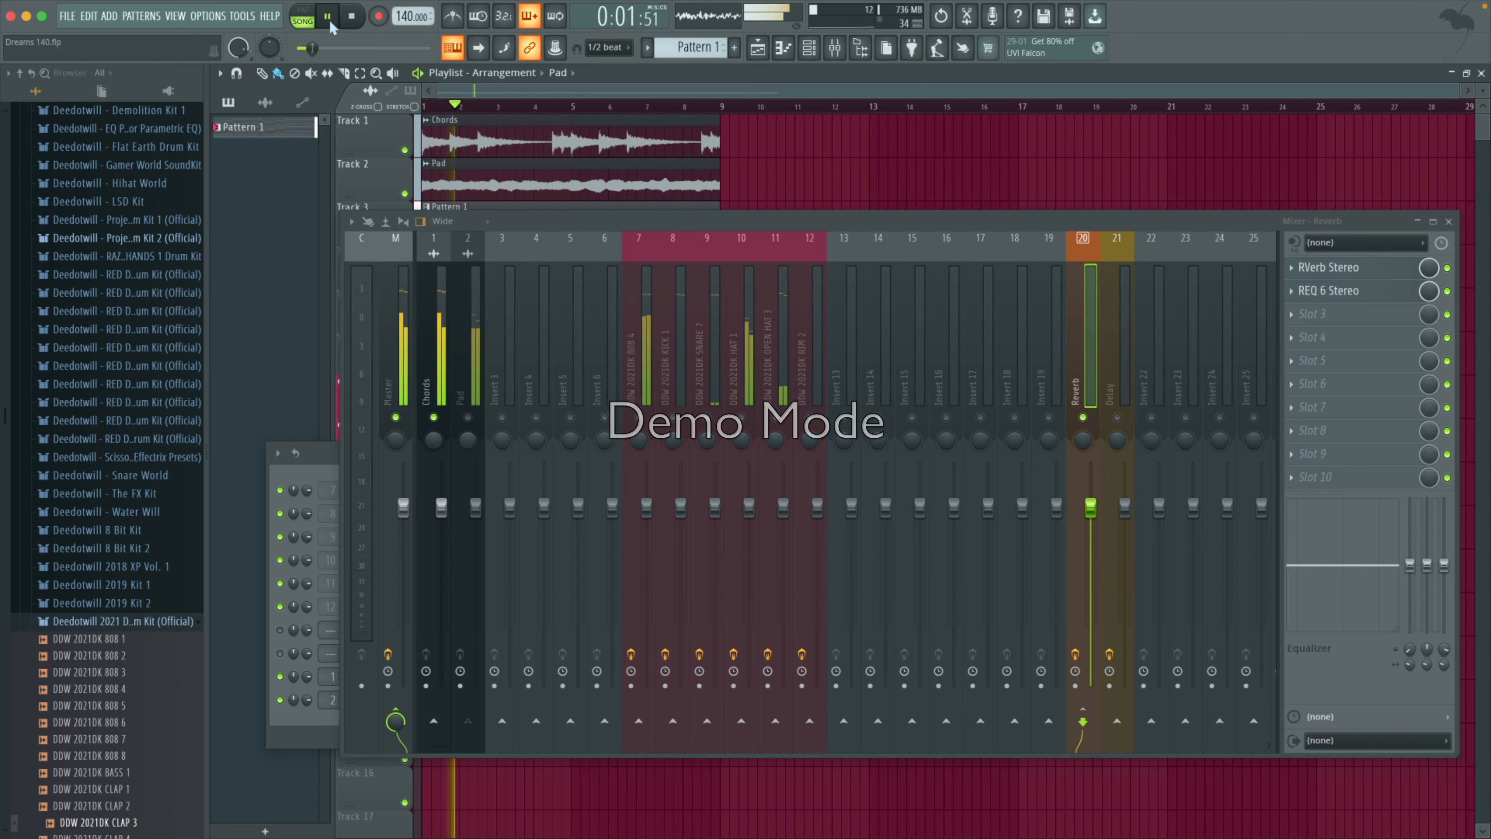
click(449, 382)
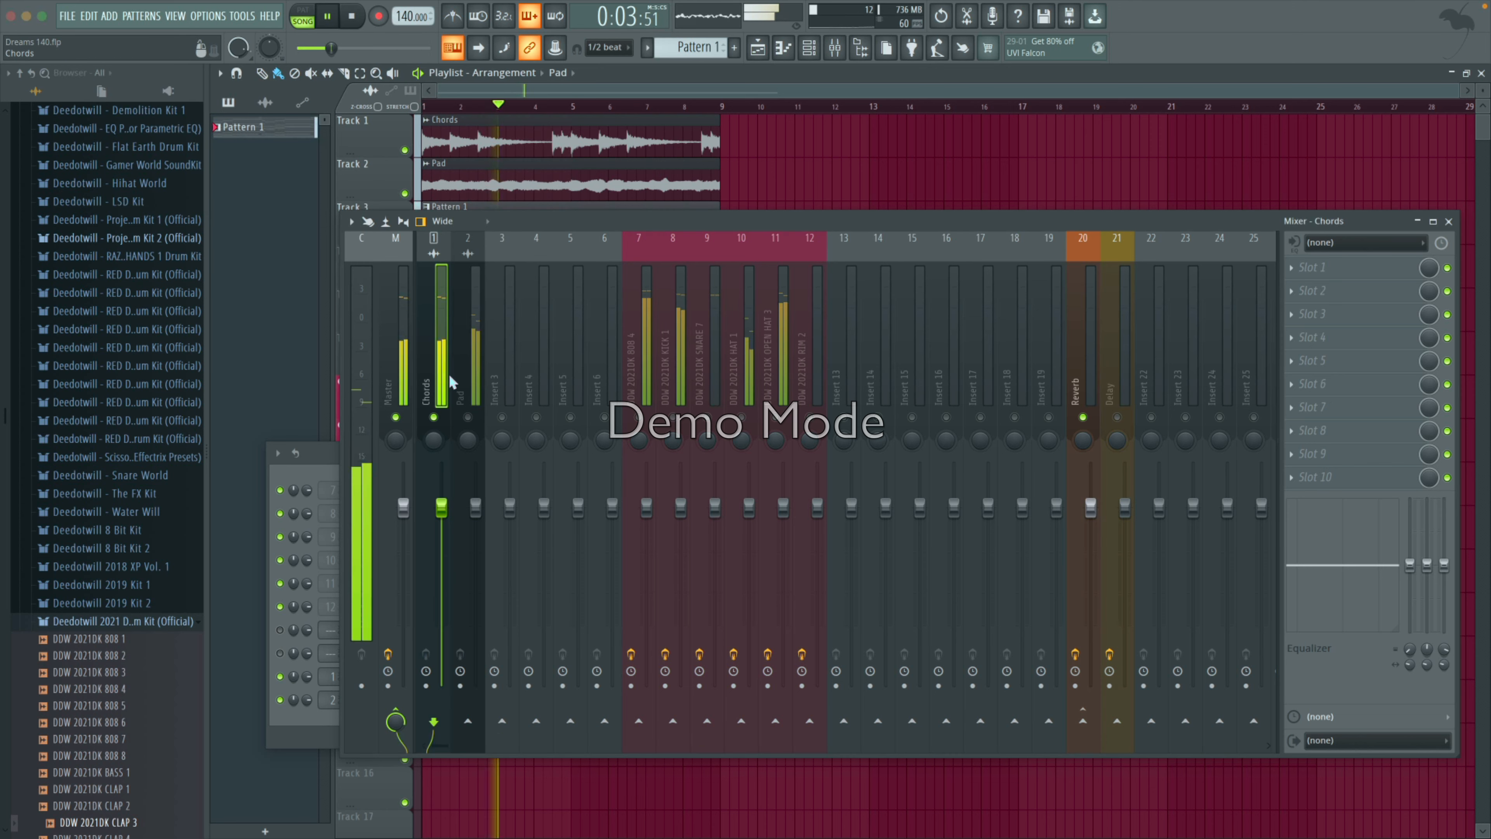
key(space)
click(1096, 723)
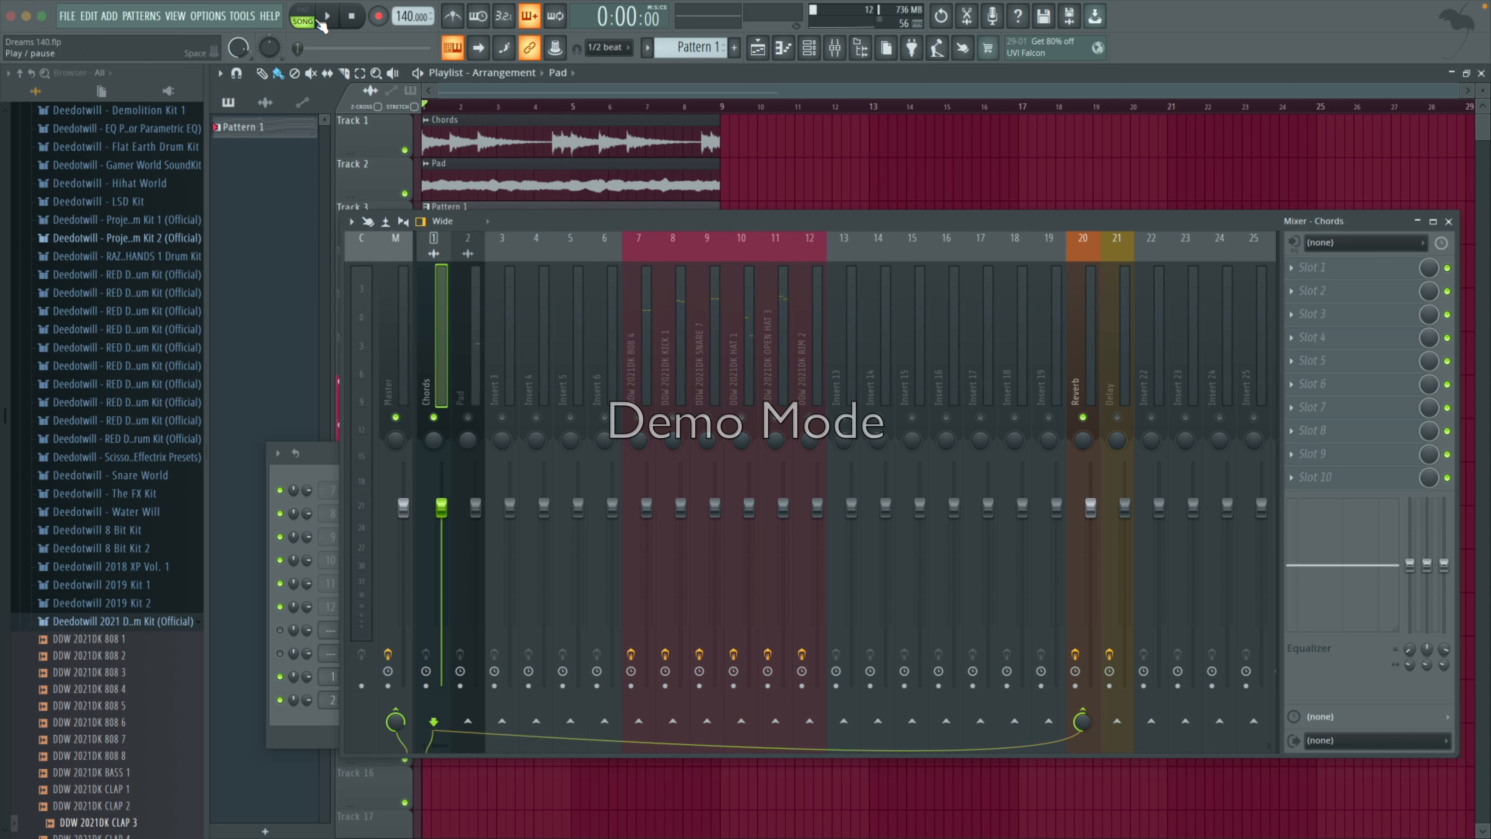
click(323, 19)
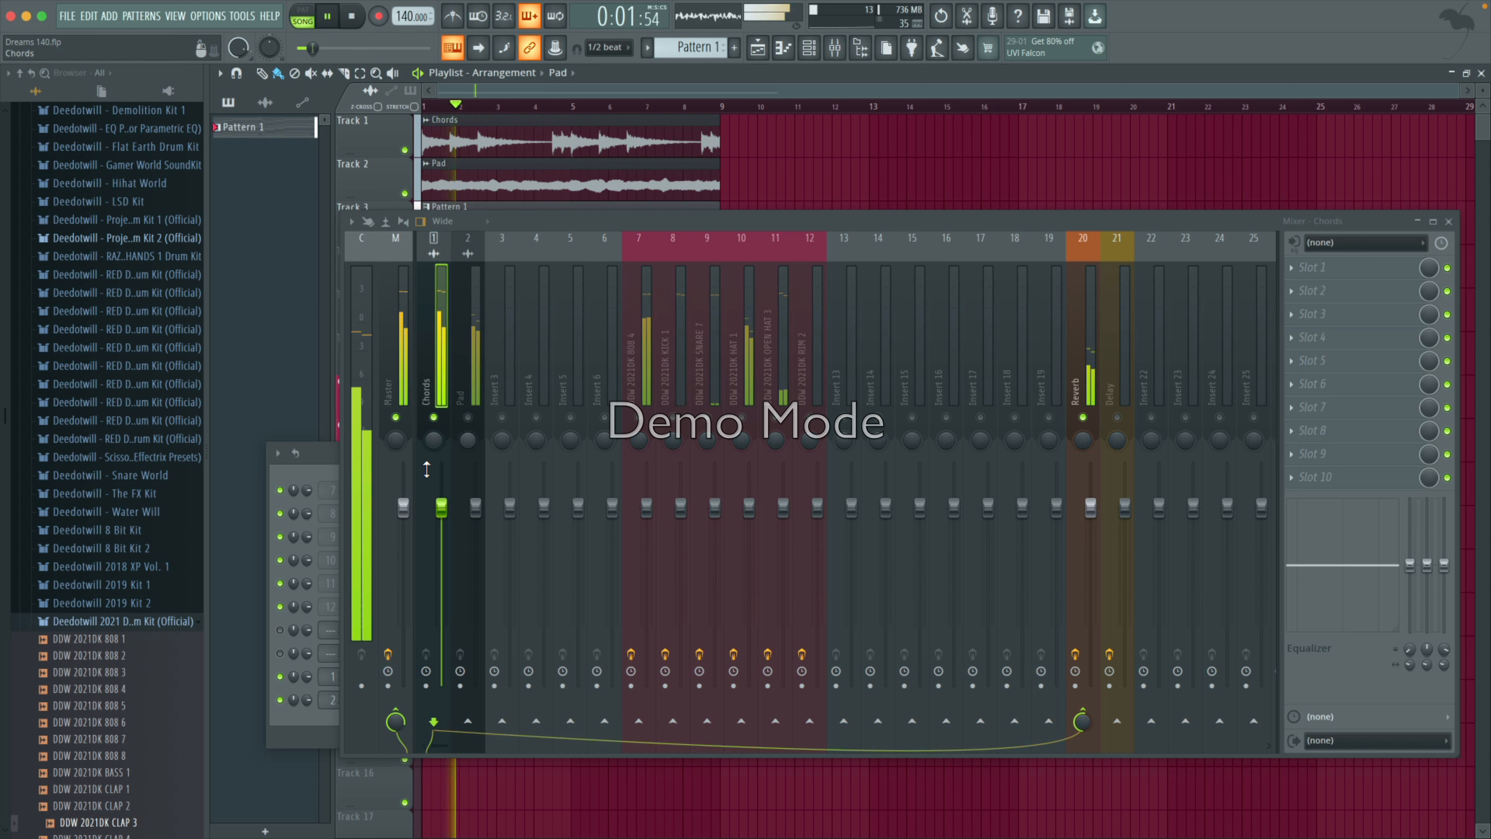
click(365, 21)
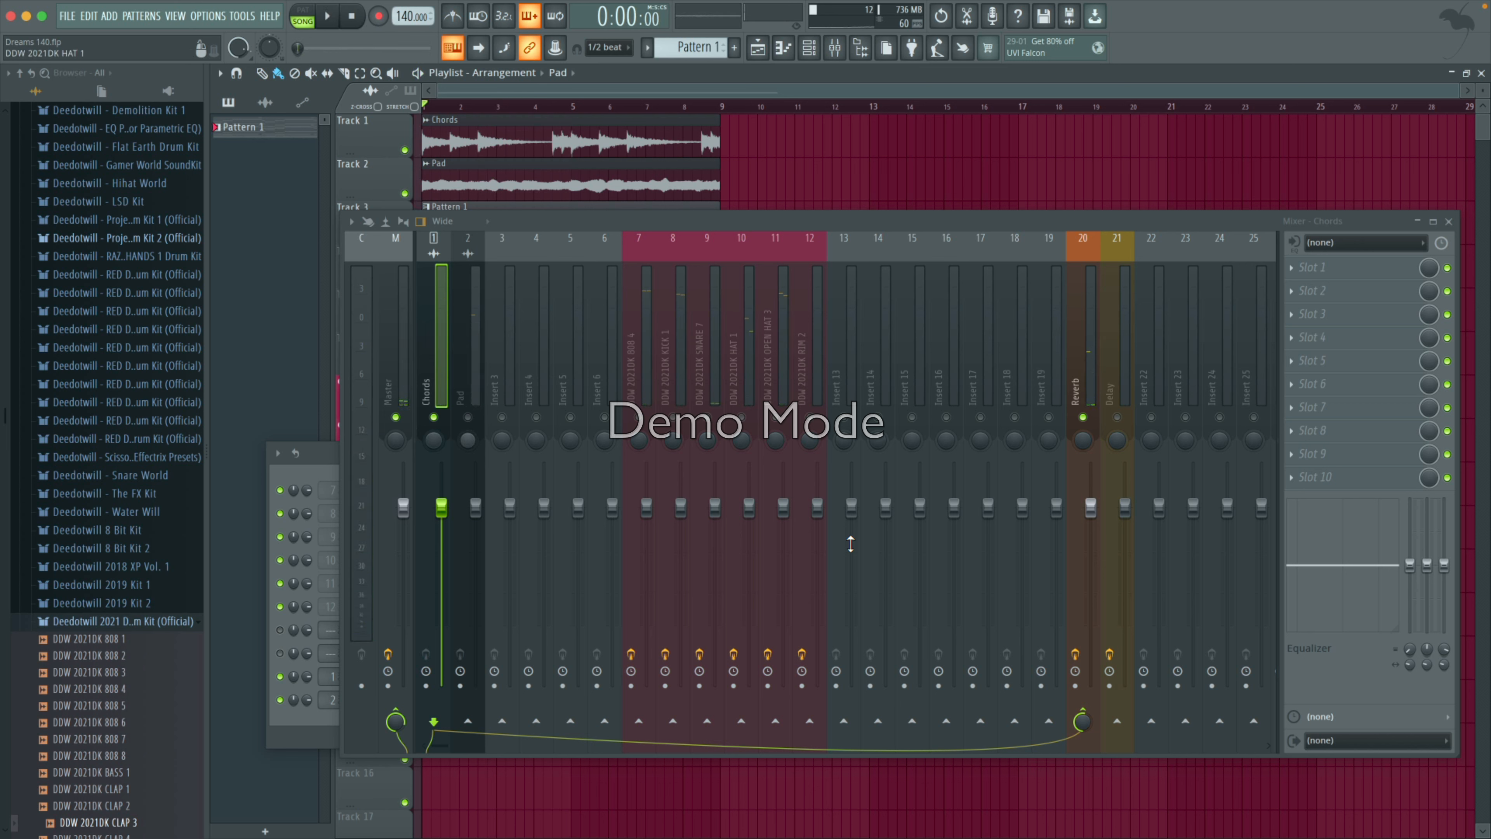
Step: Route the Chords track to the Delay track and reduce the send level to about 73% during playback
click(1117, 721)
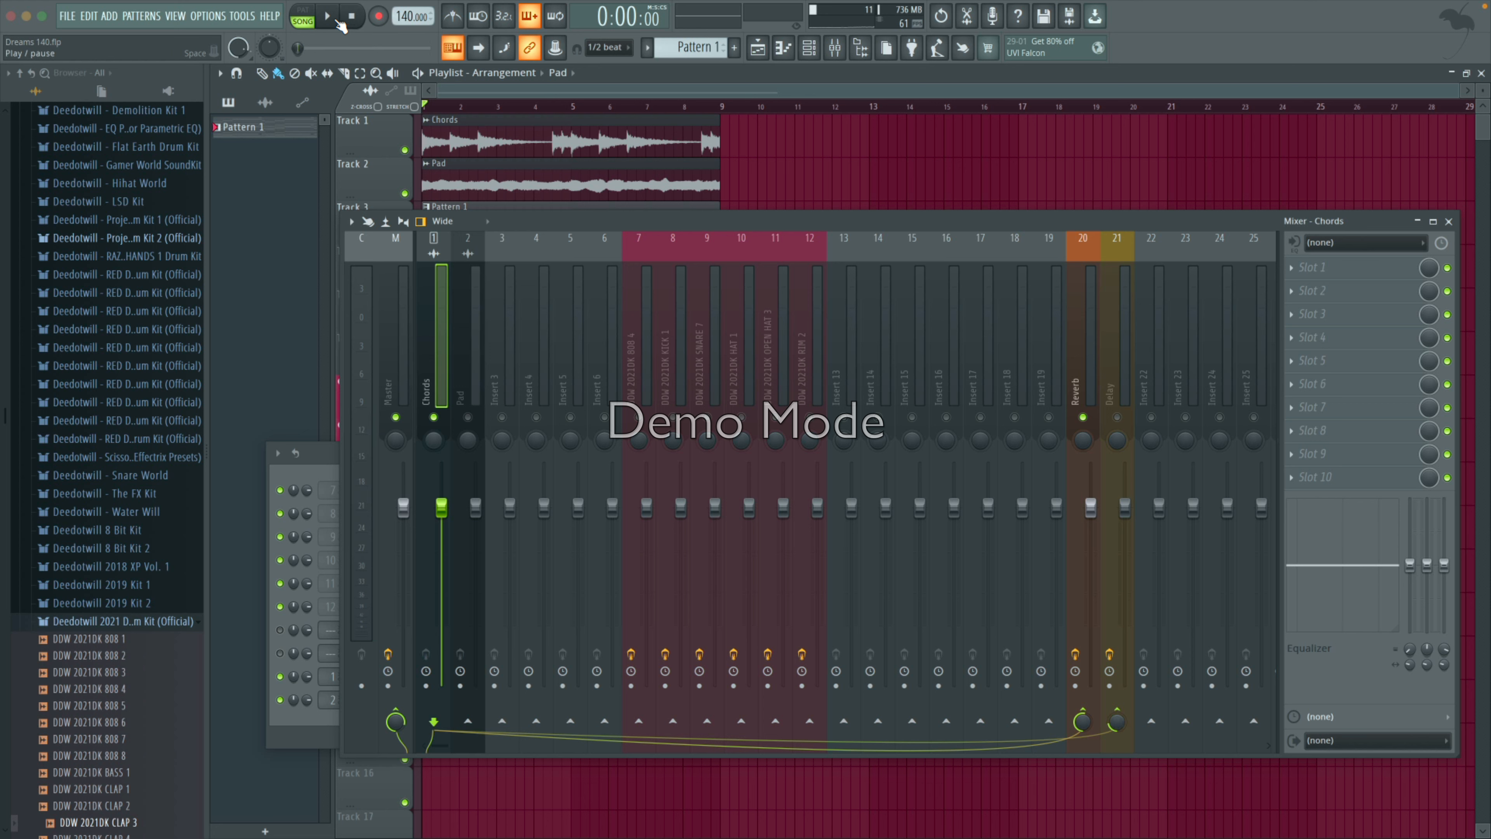
click(337, 22)
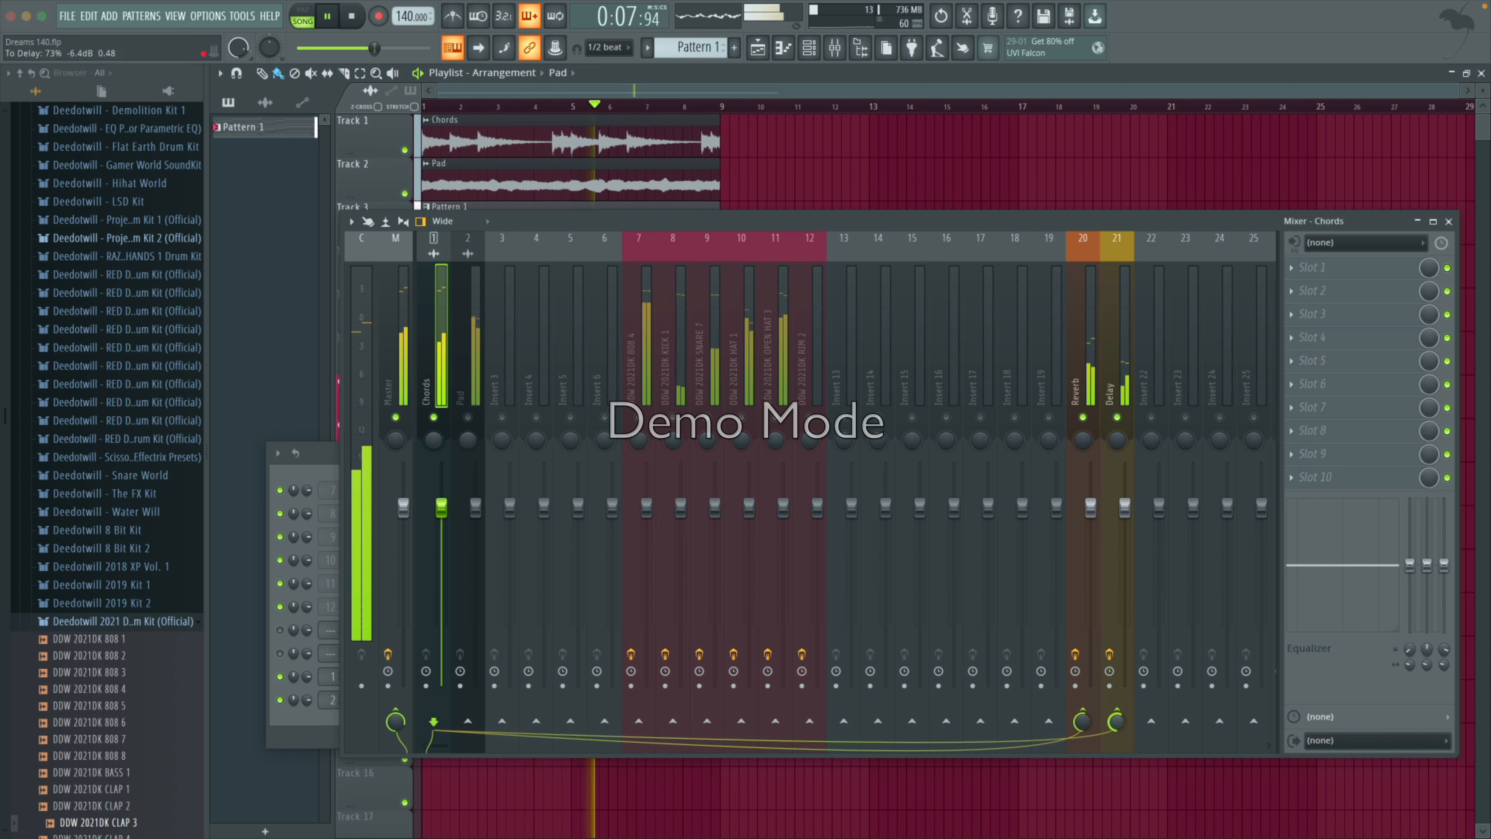
mouse_move(1117, 722)
mouse_down()
mouse_move(1117, 709)
mouse_move(1117, 725)
mouse_up()
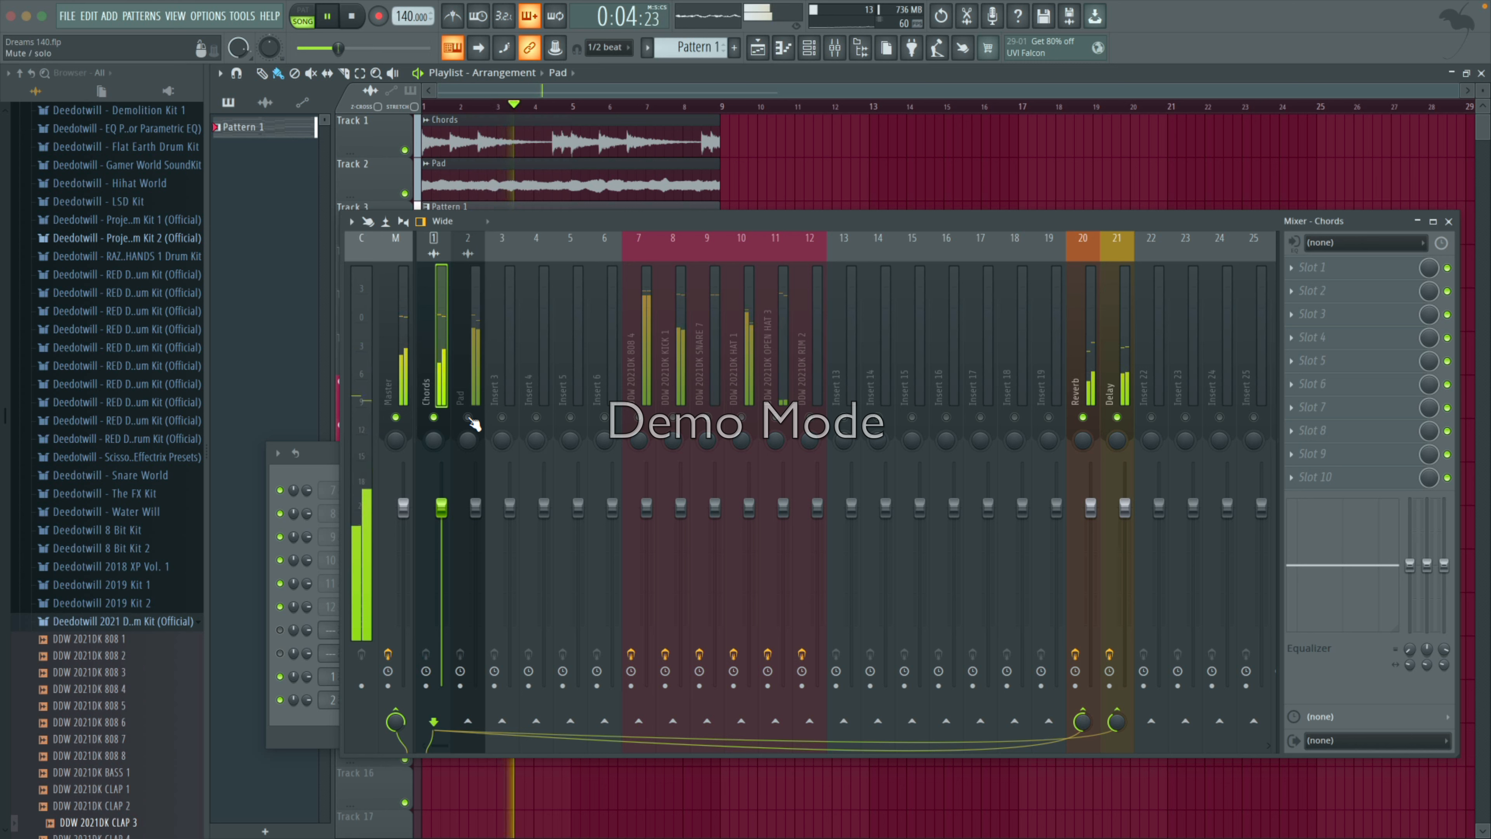
key(space)
Step: Lower the Chords track's volume fader and audition the new level
drag(442, 509, 442, 515)
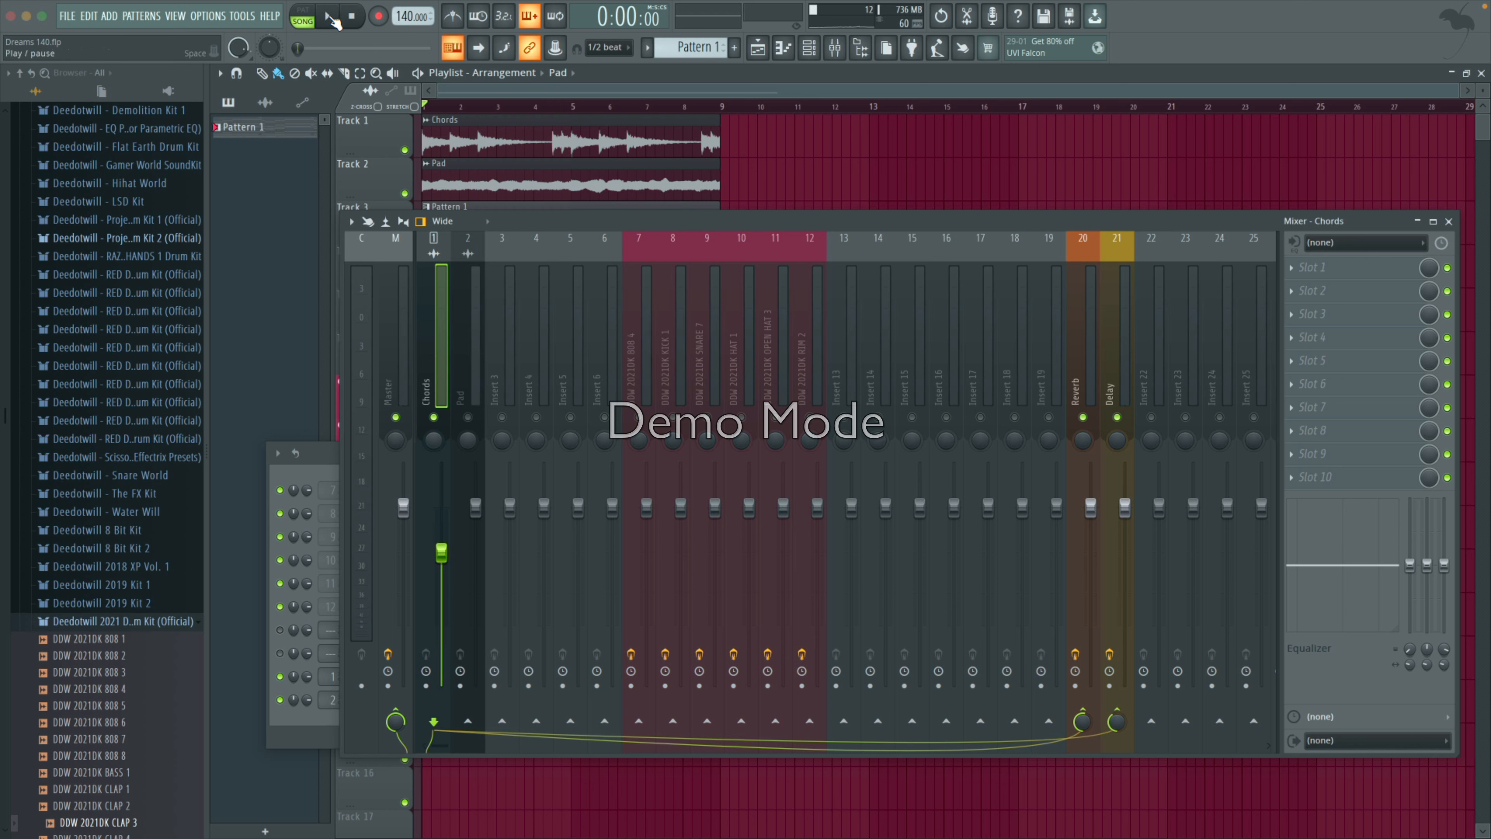
click(330, 20)
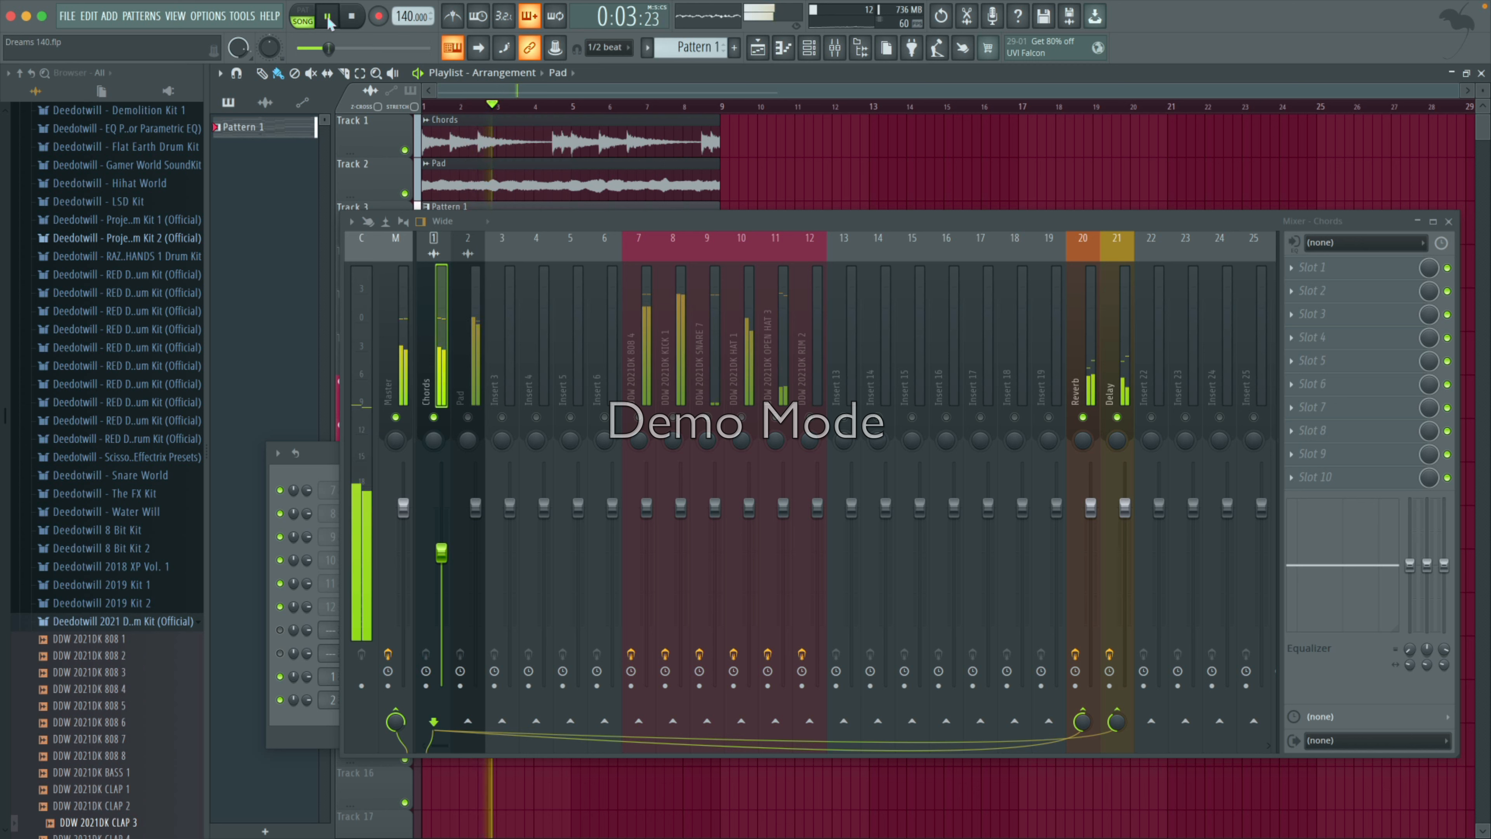
click(350, 20)
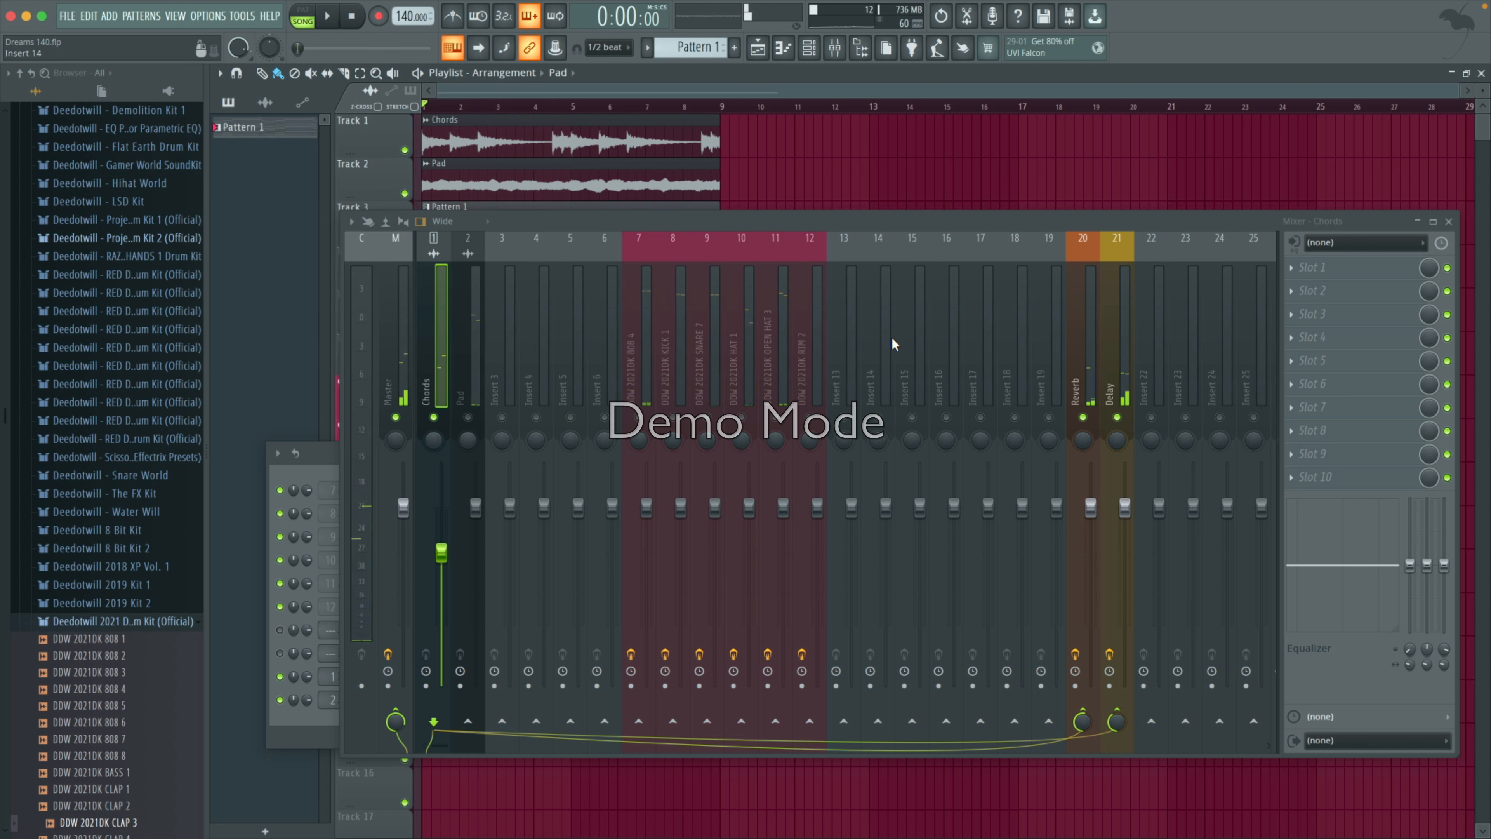
Step: Unmute the Pad mixer track, route it to the Reverb track and start playback
click(454, 438)
key(space)
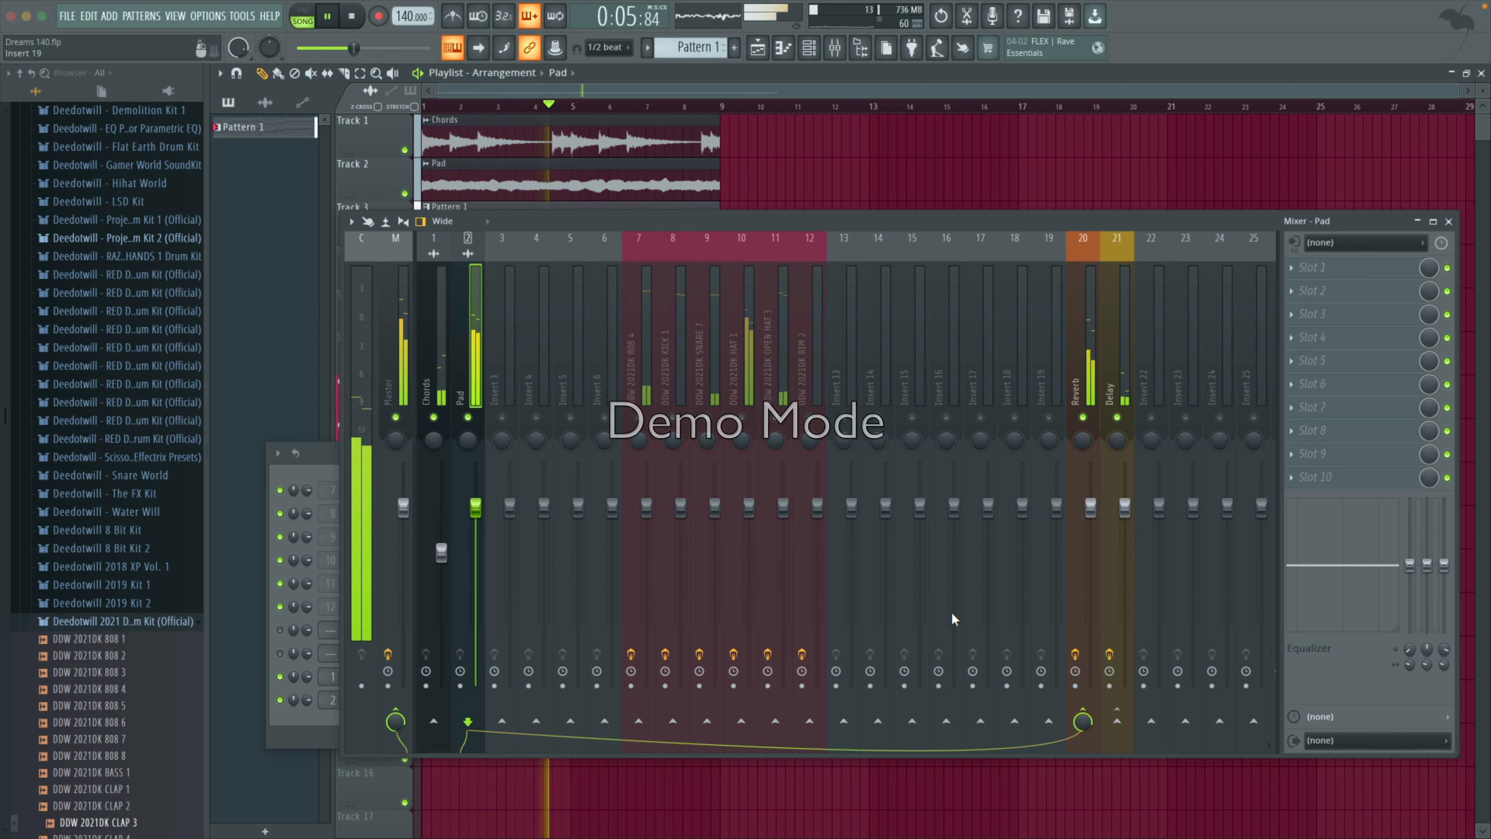
Step: Lower the Pad track's volume slightly to balance it against the chords during playback
mouse_move(475, 506)
mouse_down()
mouse_move(475, 565)
mouse_move(476, 533)
mouse_up()
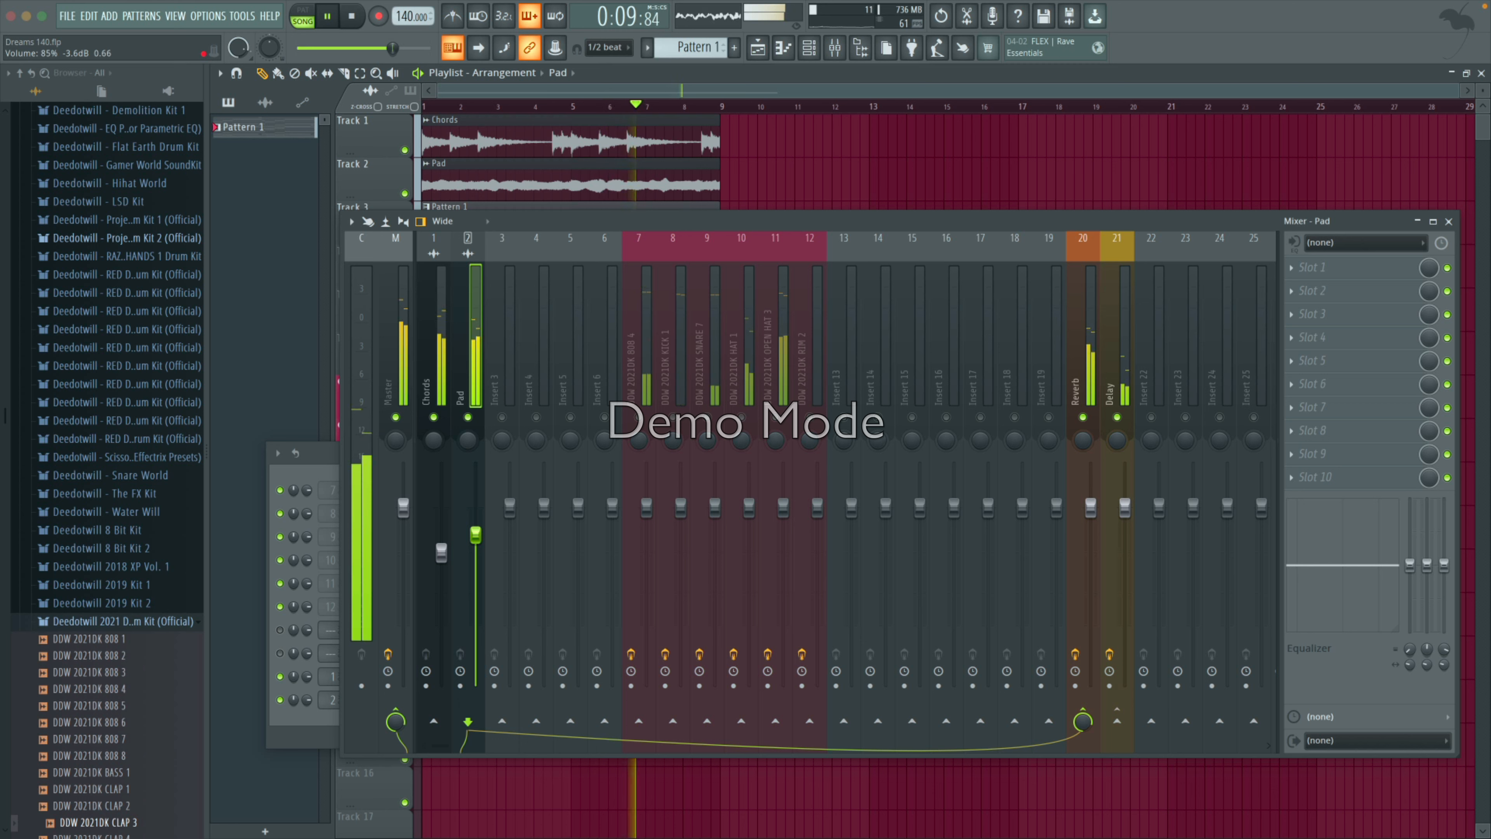
drag(476, 533, 476, 537)
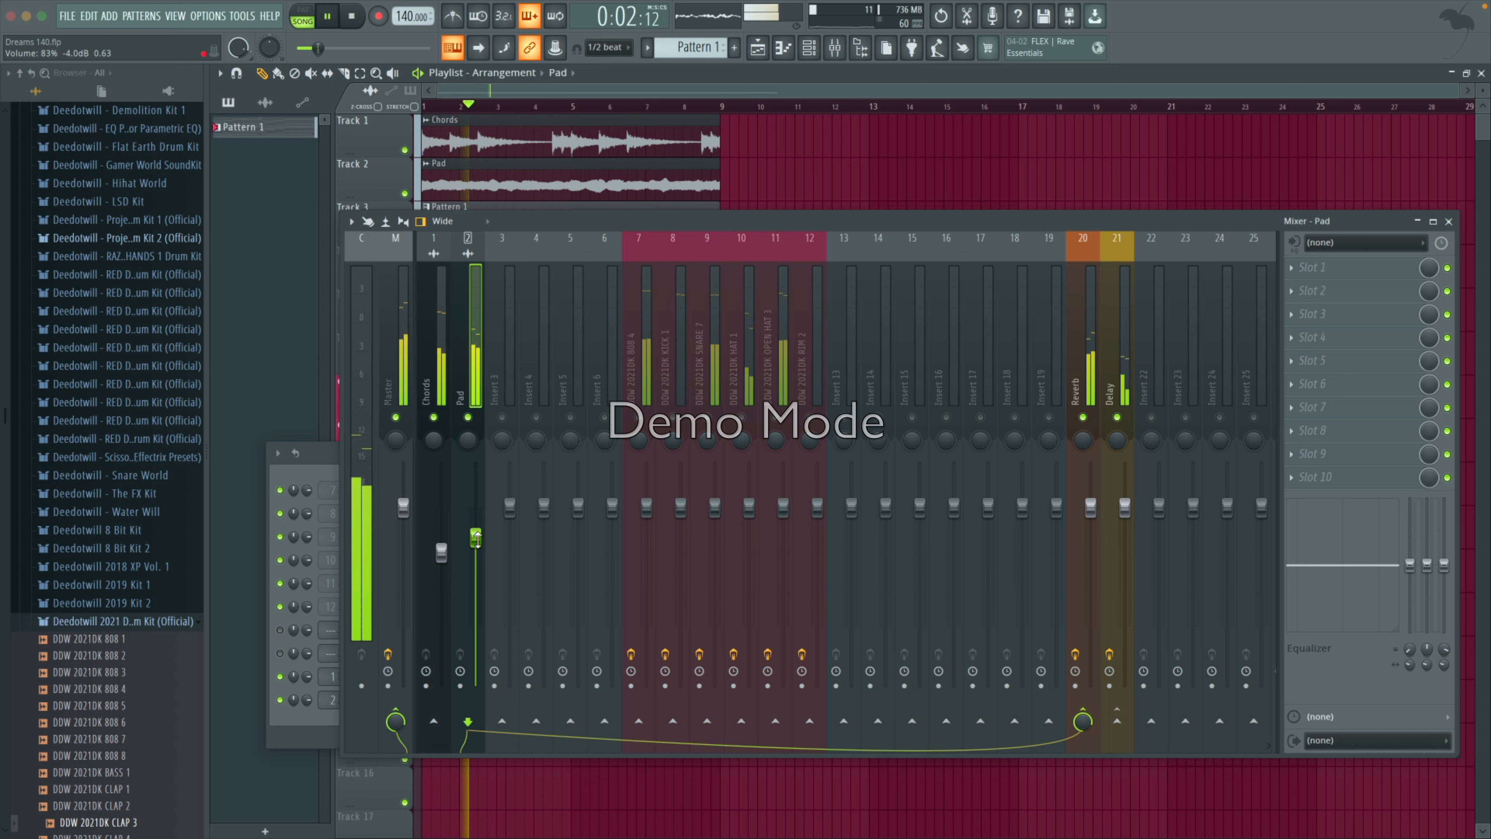
drag(476, 537, 476, 527)
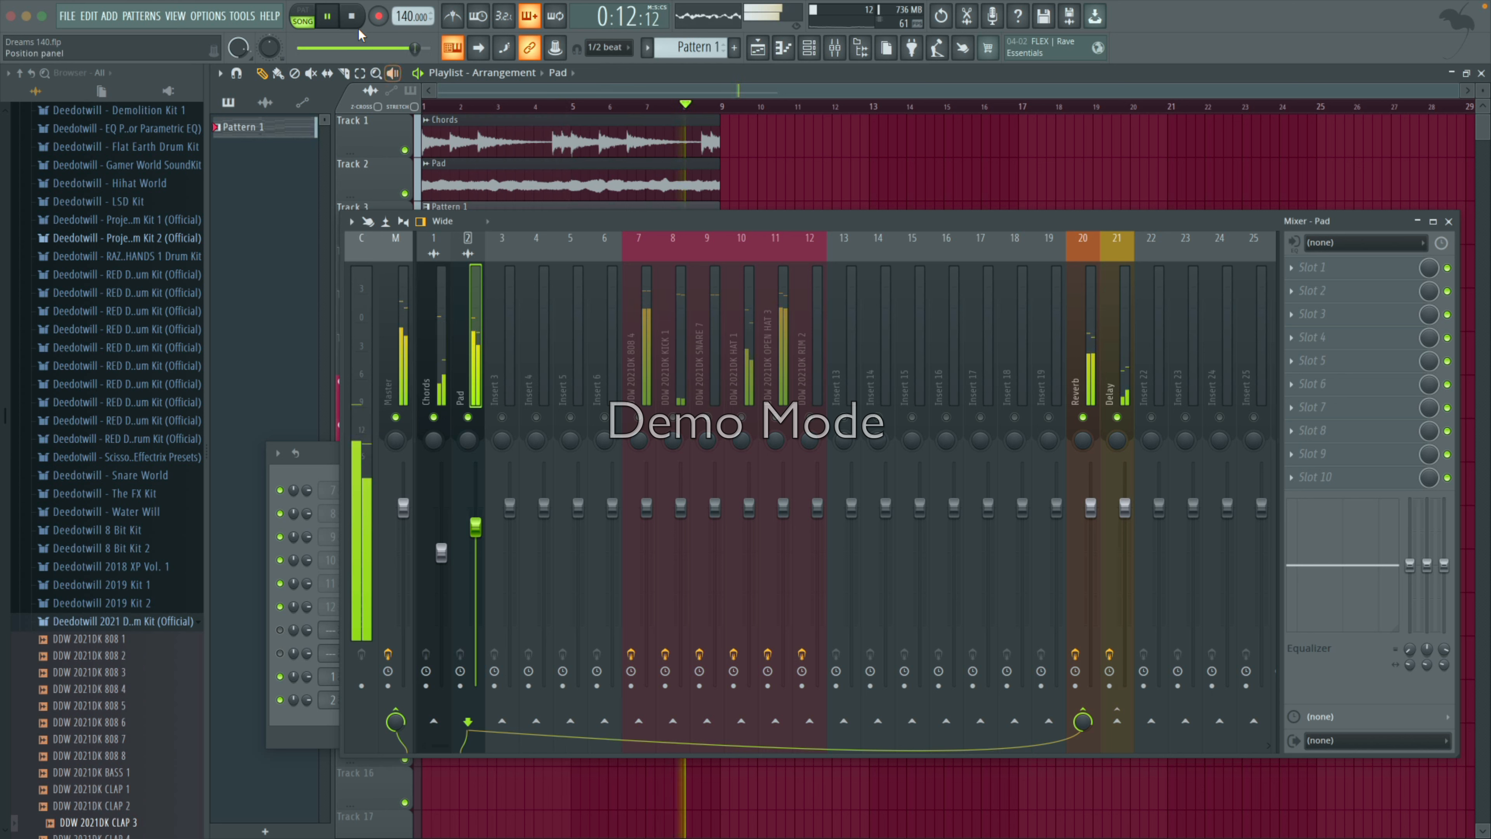
key(space)
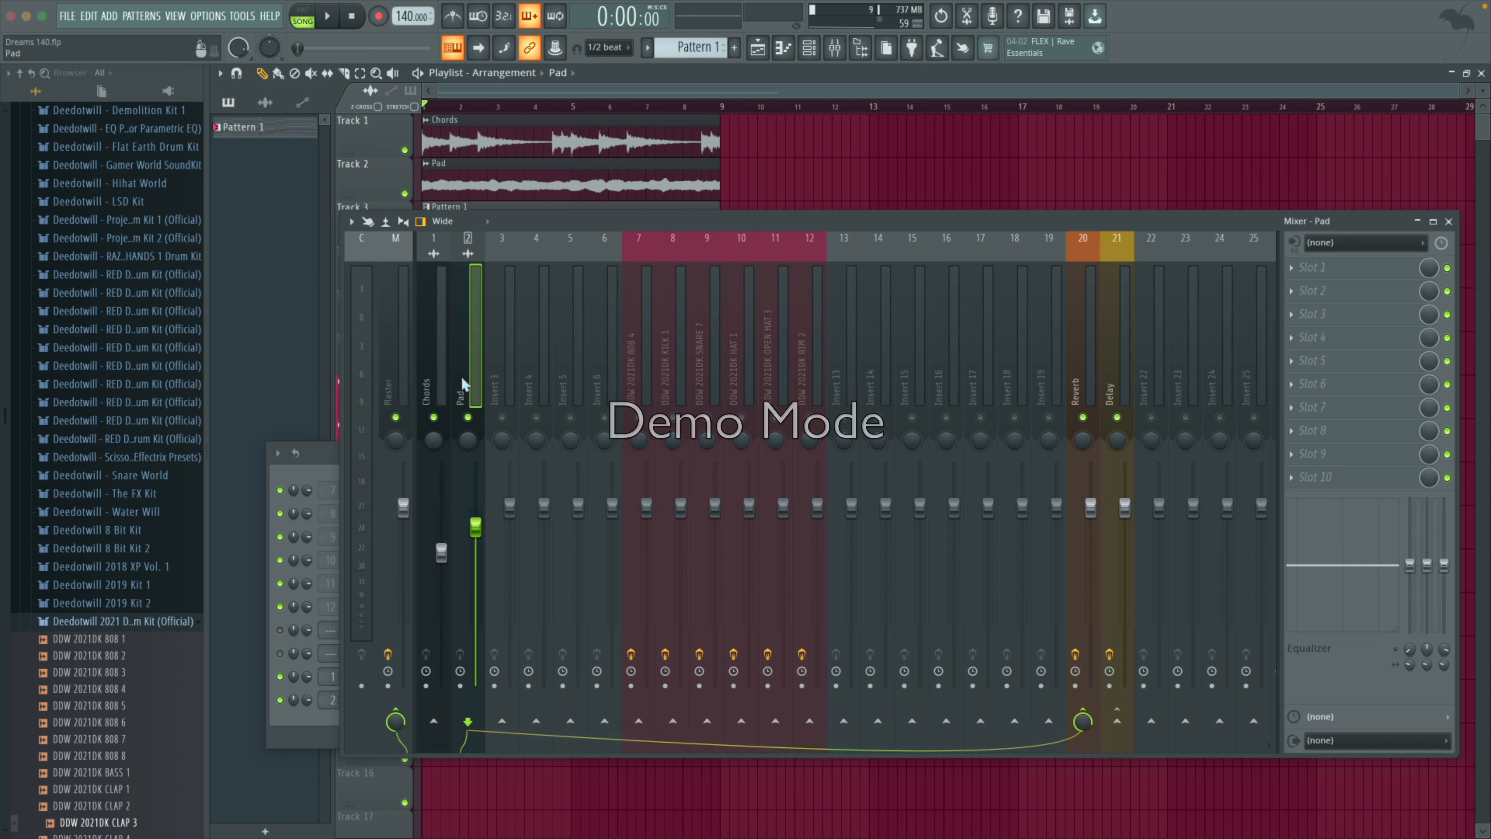
Step: Review the Chords track's sends and audition the chords and pad together
click(435, 381)
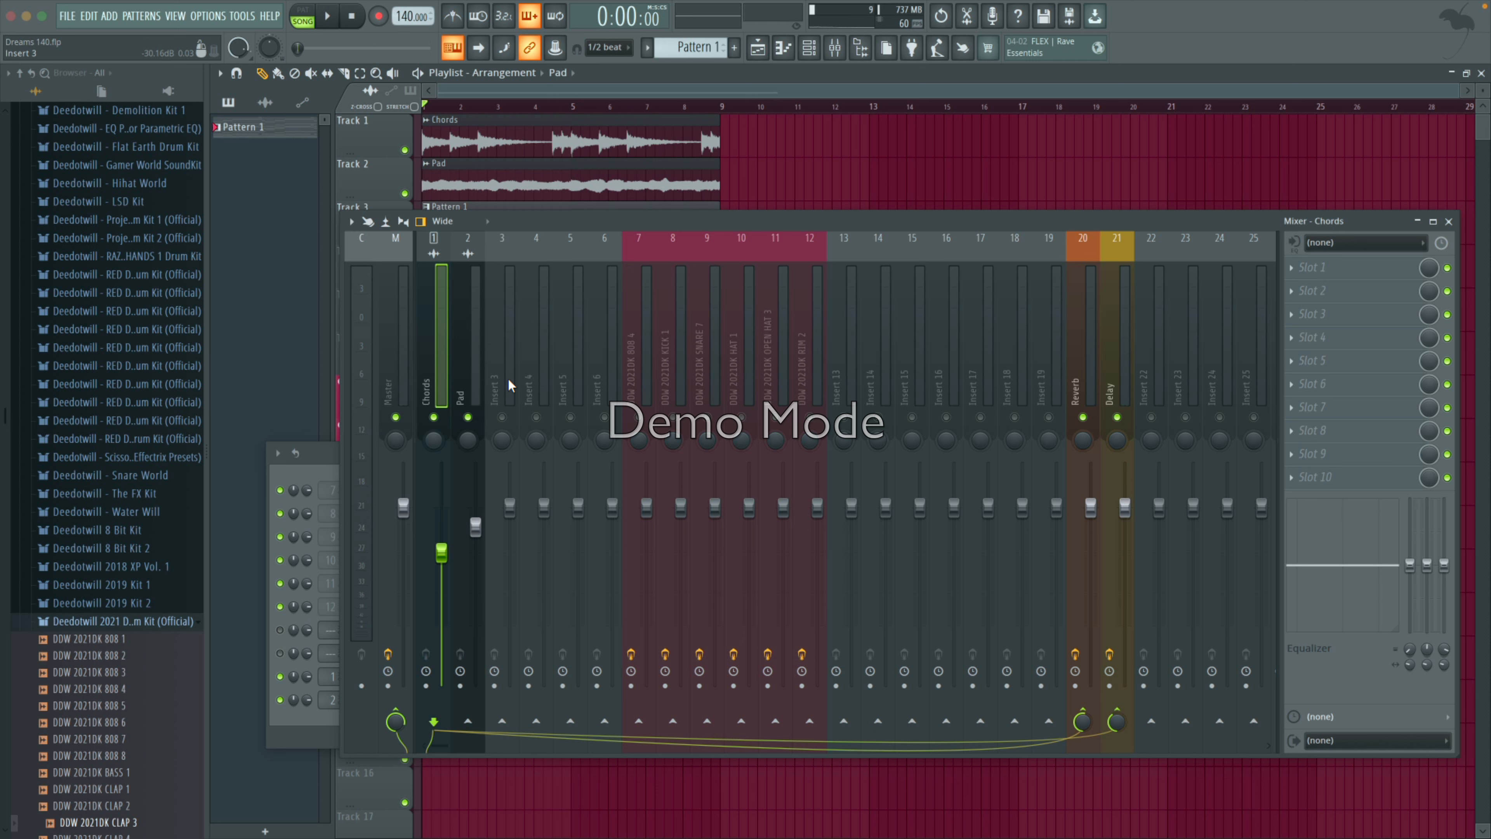
key(space)
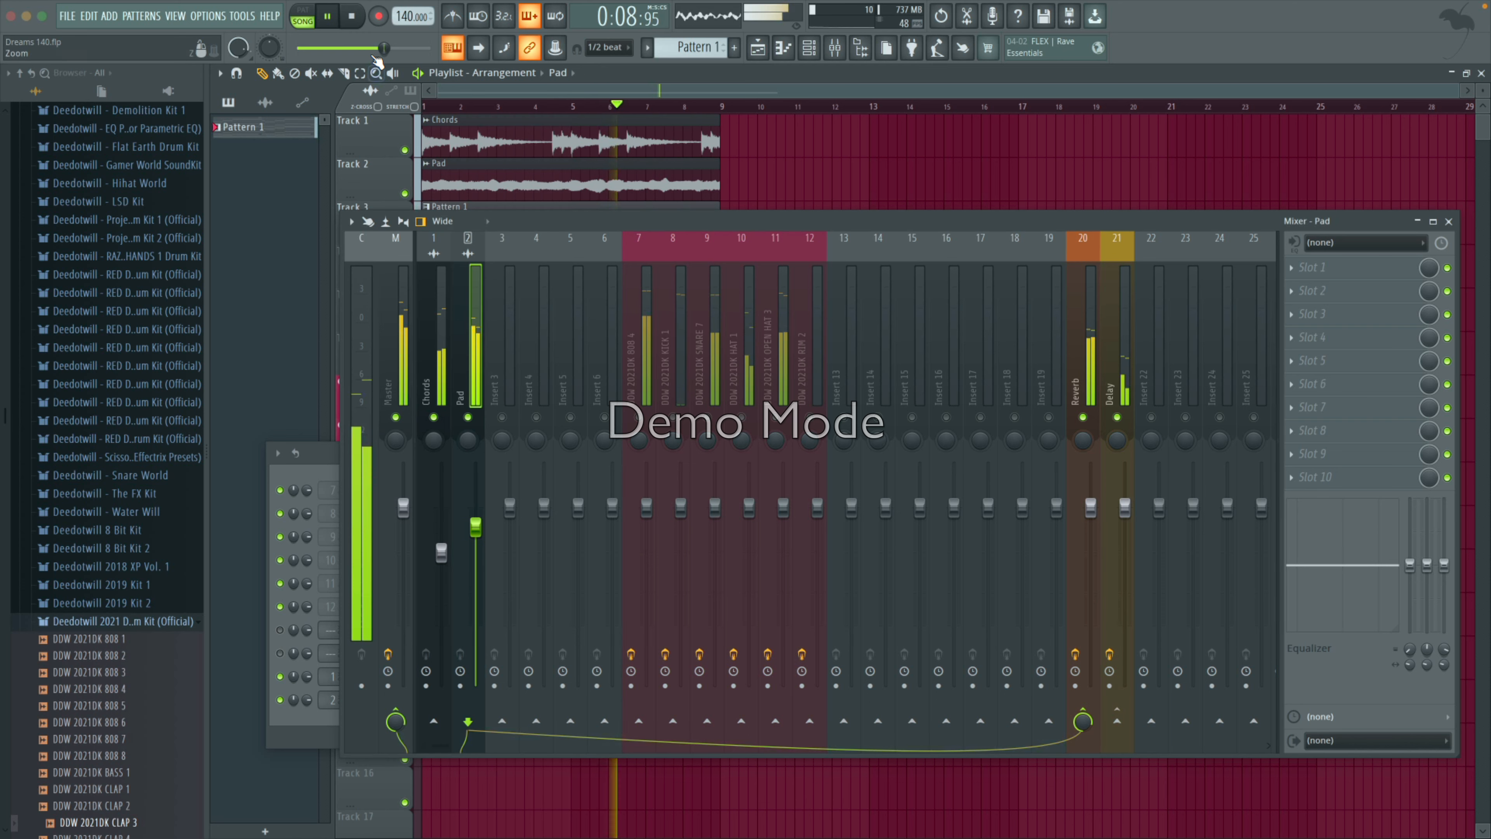
click(352, 17)
Step: Insert REQ 6 Stereo in the Pad track's first effect slot and load its "instruments" preset
click(1350, 269)
mouse_move(1352, 284)
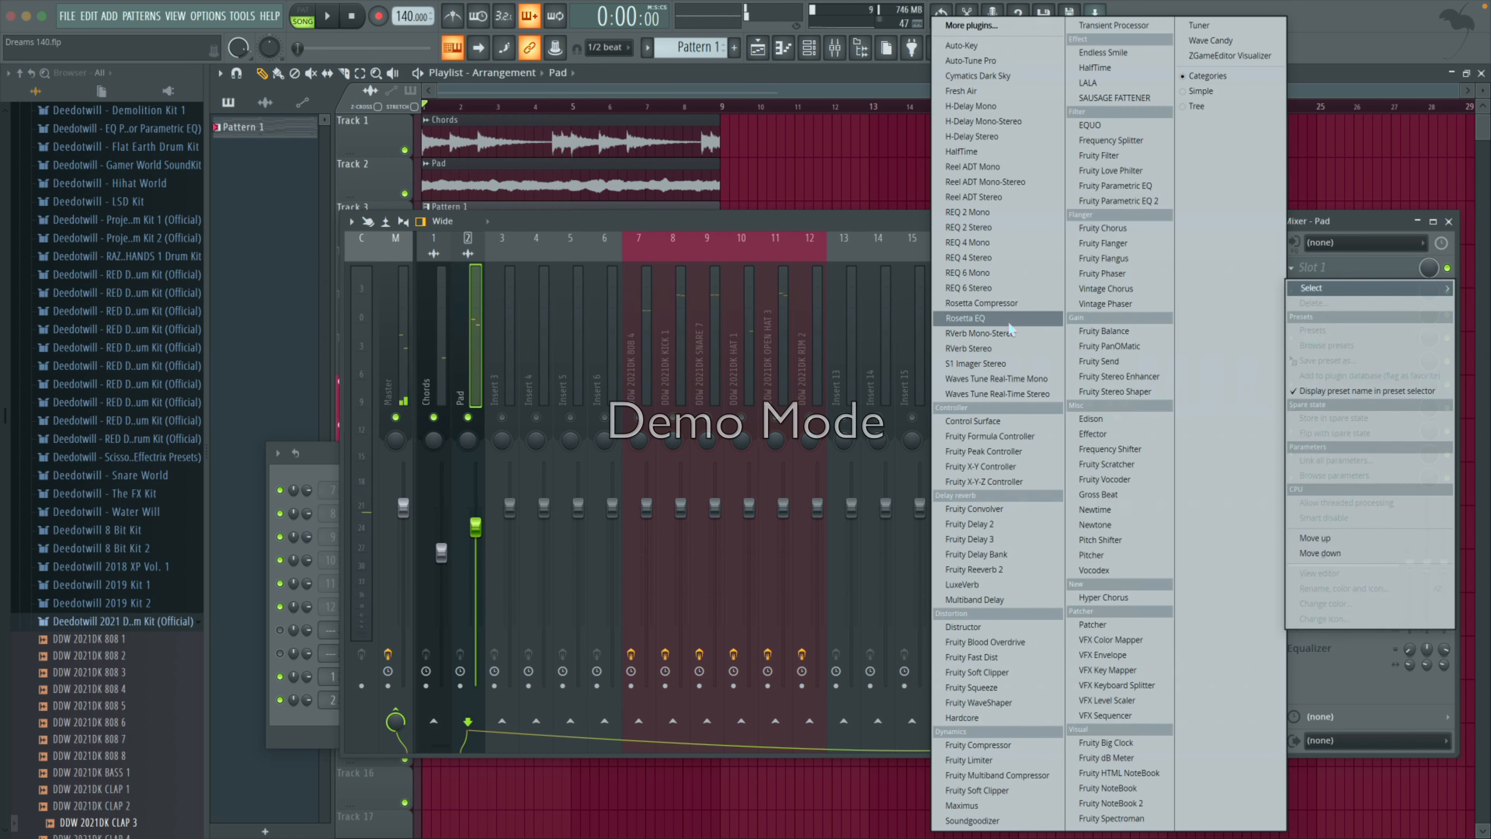
click(992, 290)
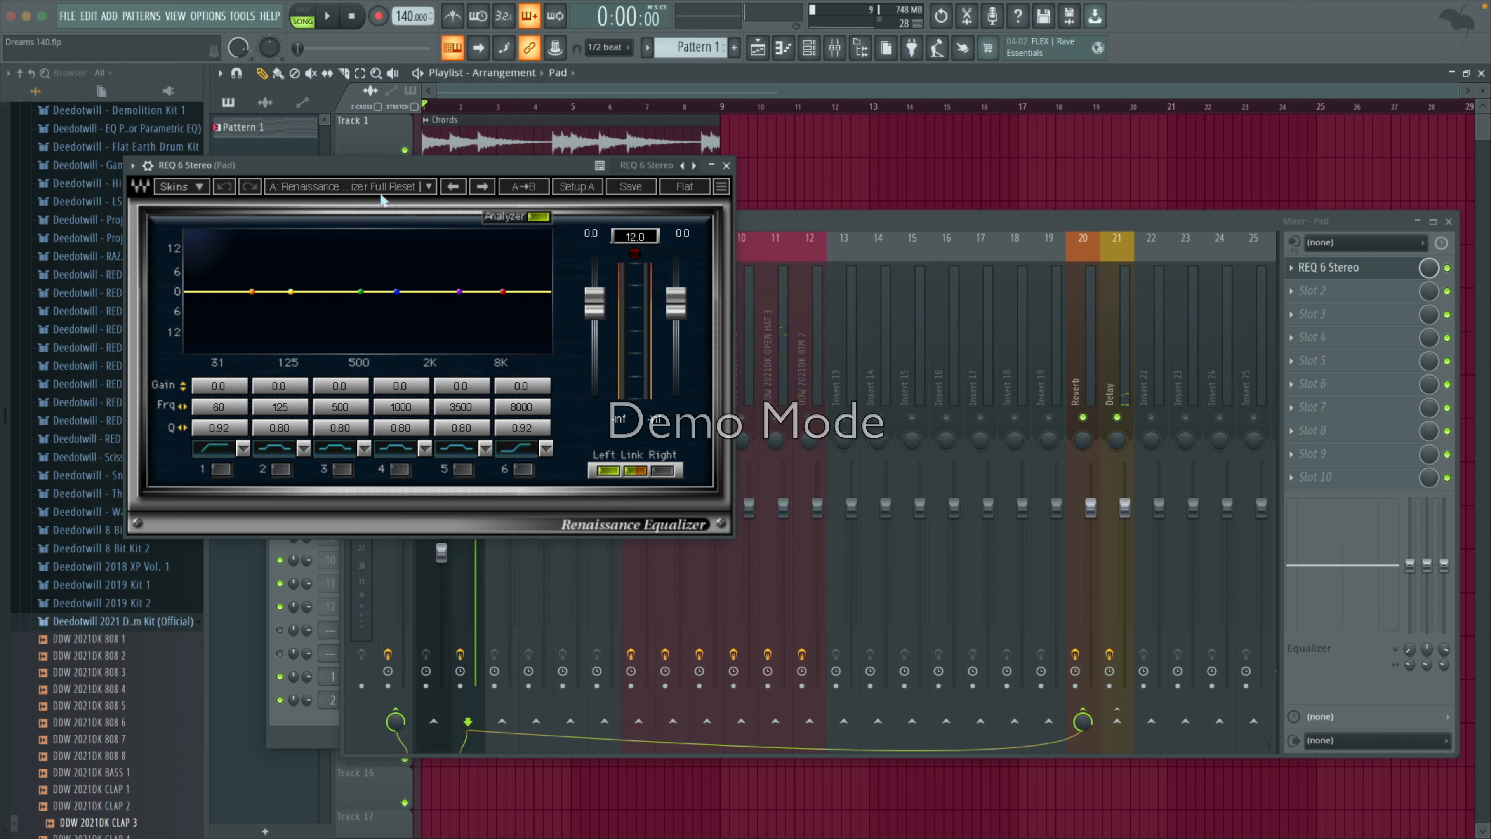
click(387, 186)
click(509, 552)
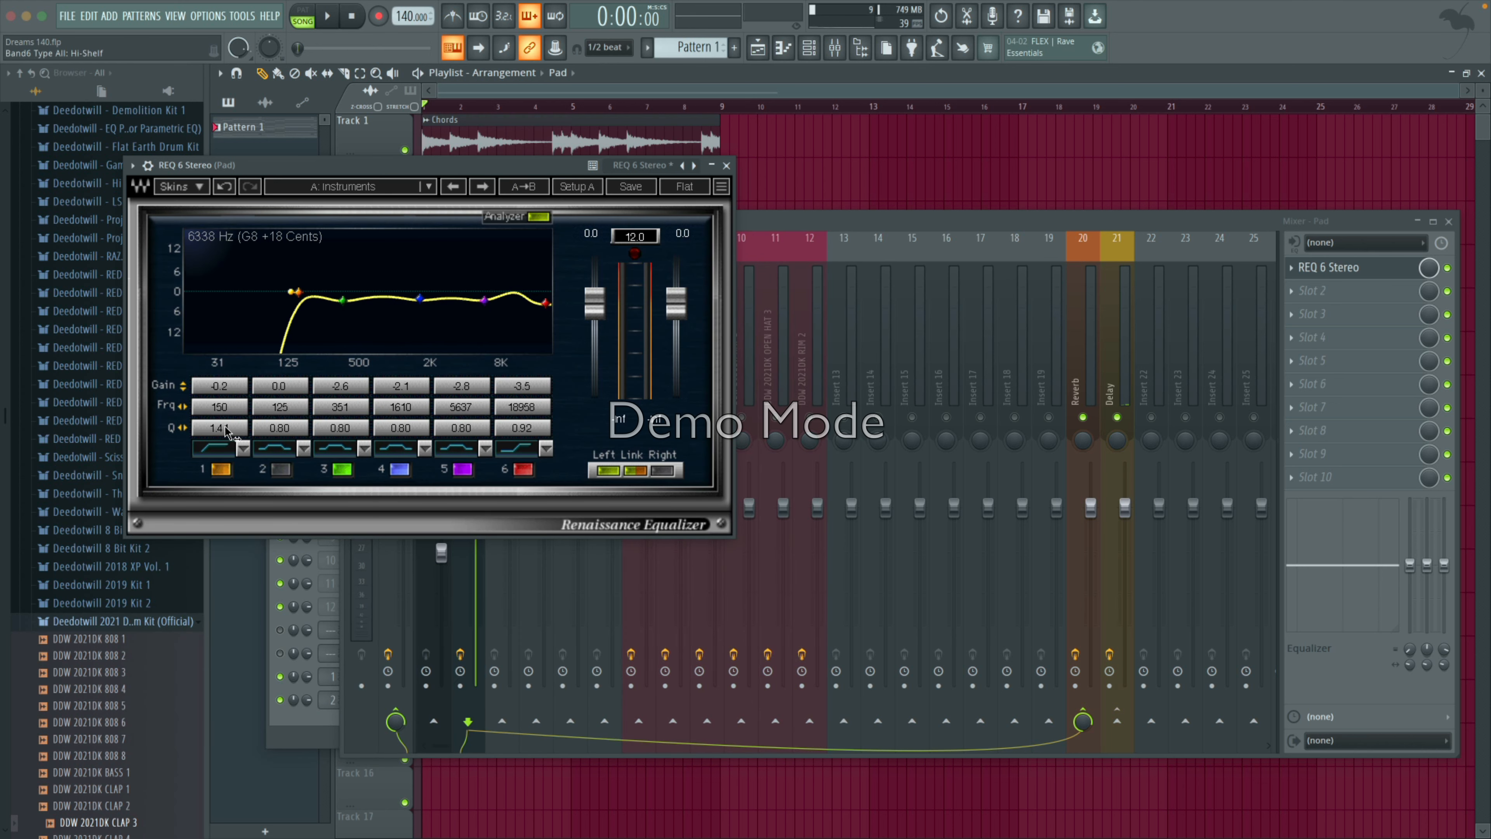
Step: Set band 1 of the Pad's equalizer to a frequency of 130 and a Q of 0.90
mouse_move(226, 427)
mouse_down()
mouse_move(185, 427)
mouse_move(200, 411)
mouse_move(184, 412)
mouse_move(235, 427)
mouse_up()
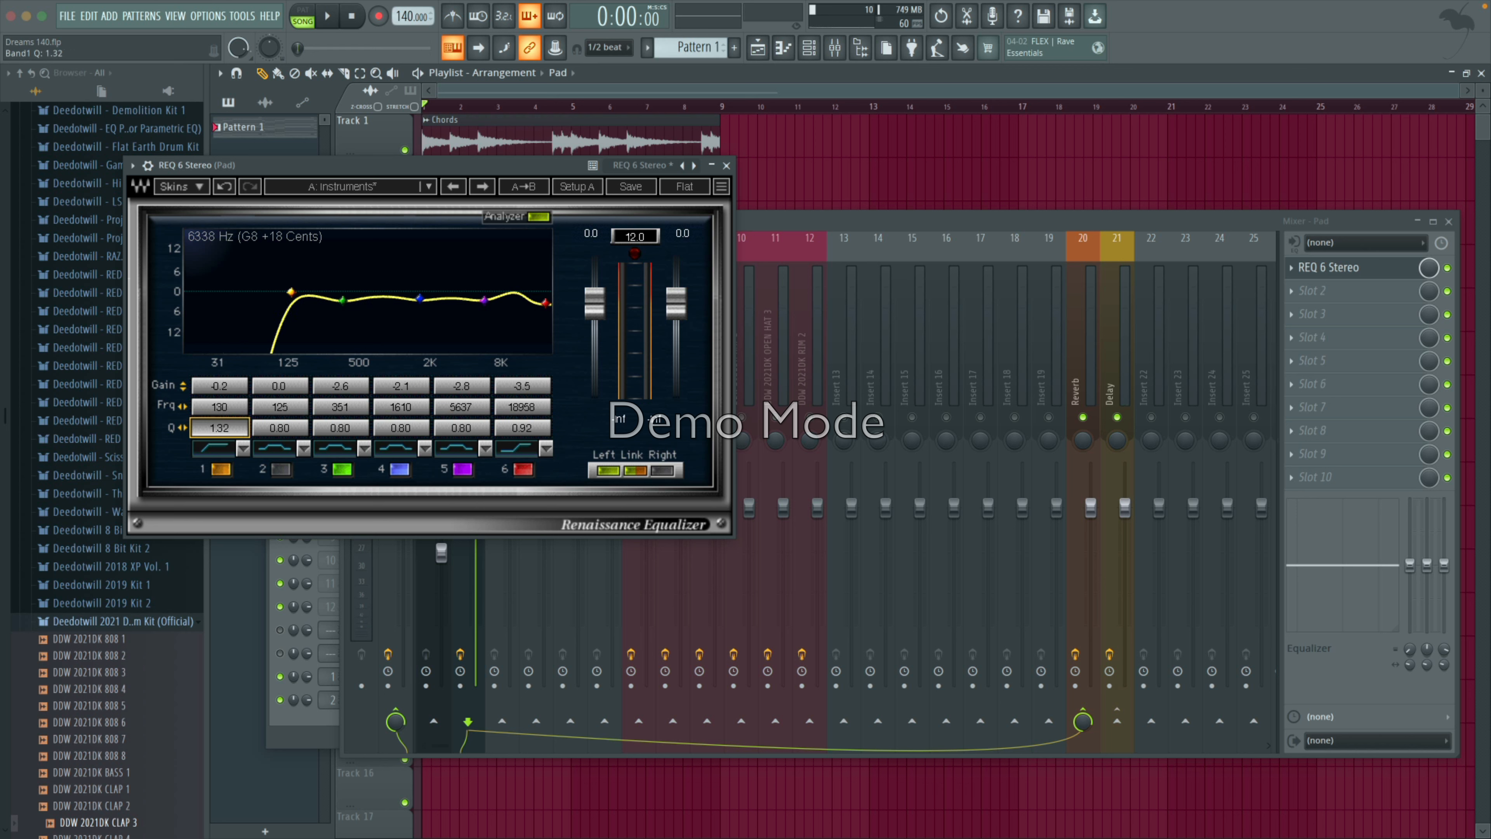
drag(218, 427, 211, 428)
Step: Compare playback with the Pad's REQ 6 Stereo bypassed and re-enabled, and reposition the equalizer window
key(space)
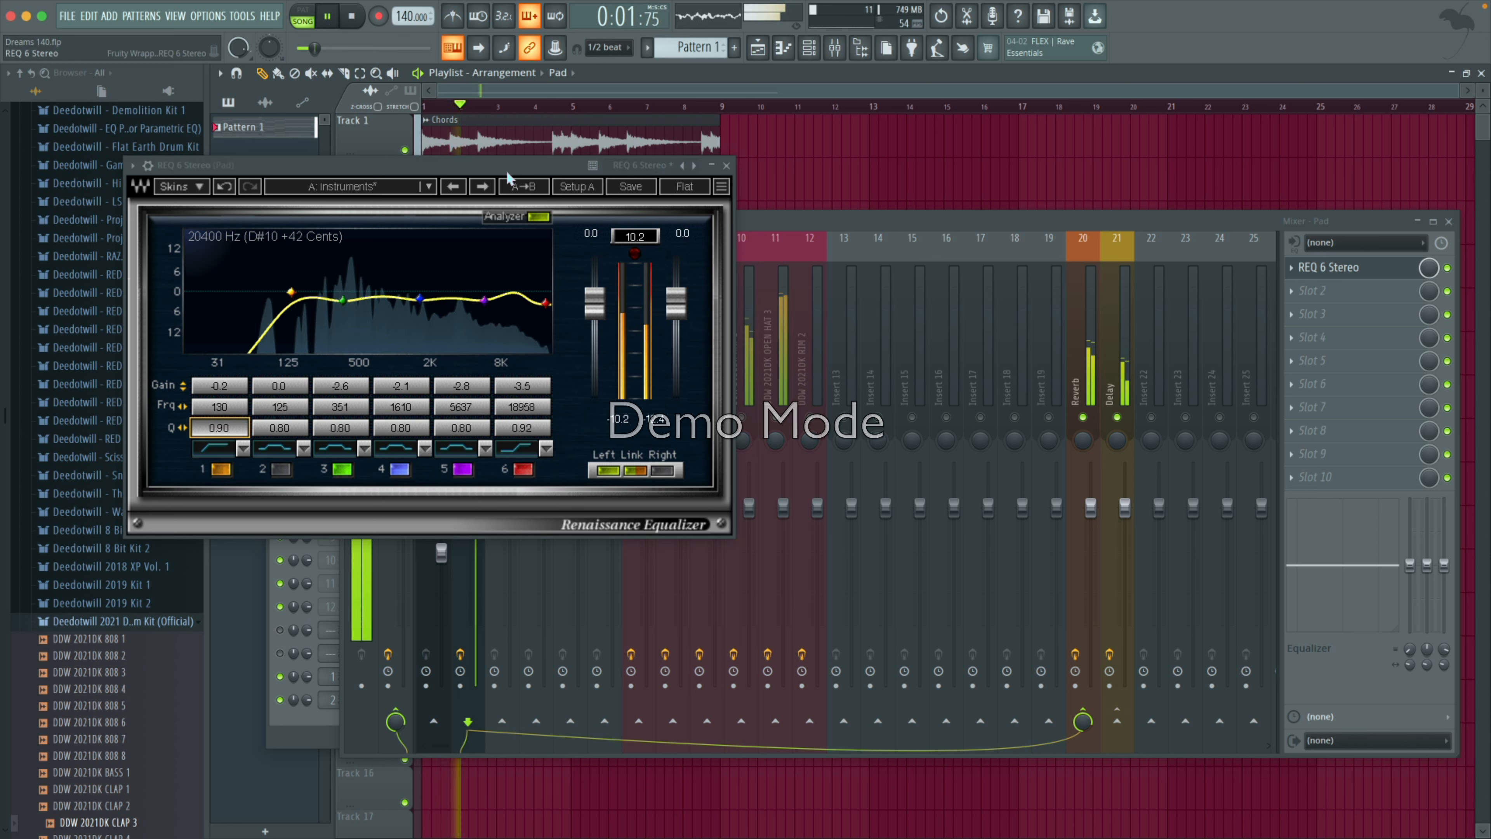
click(1447, 268)
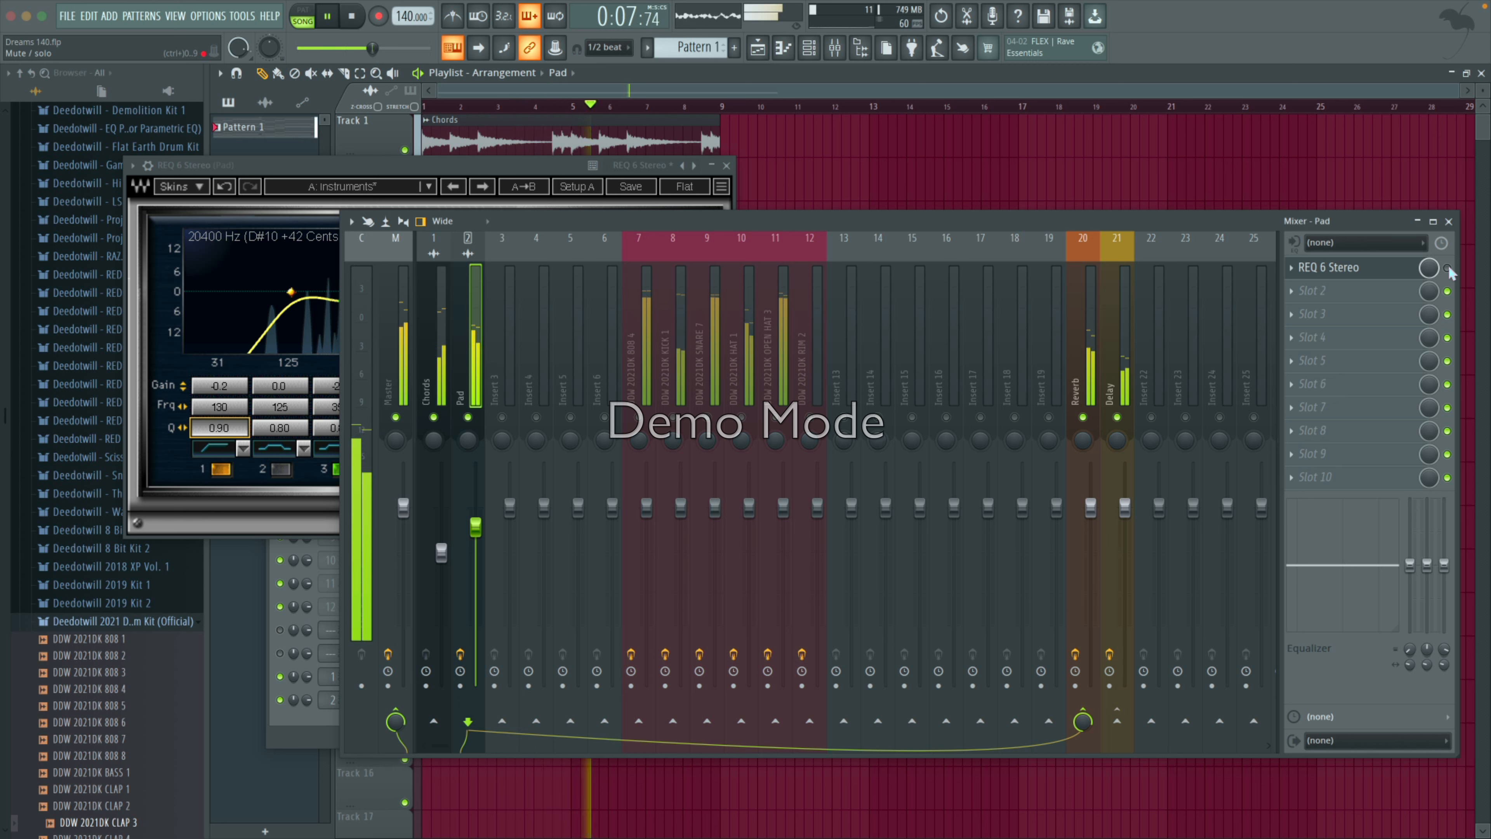
click(1448, 268)
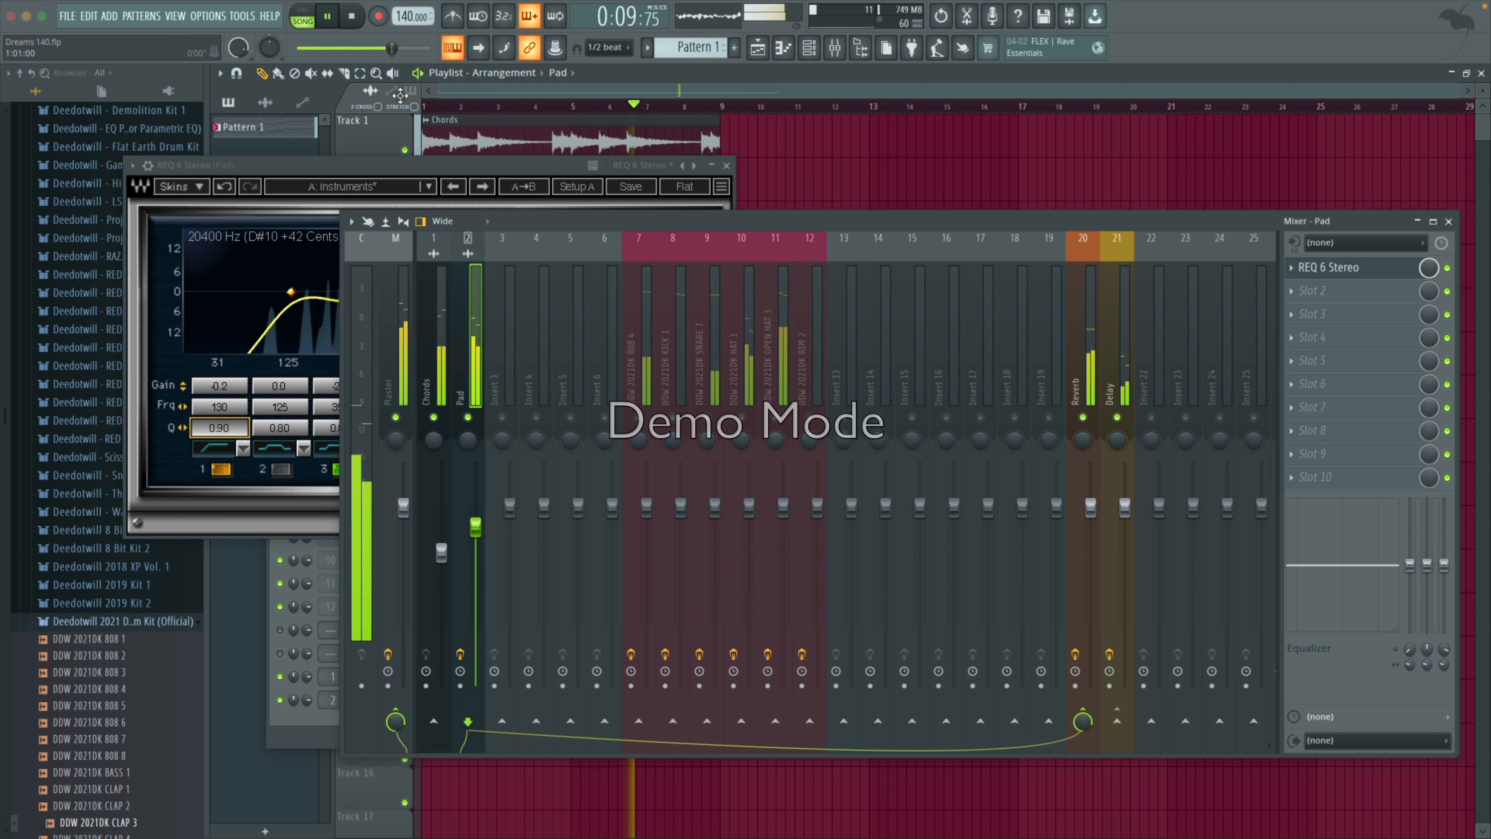
key(space)
drag(578, 176, 662, 159)
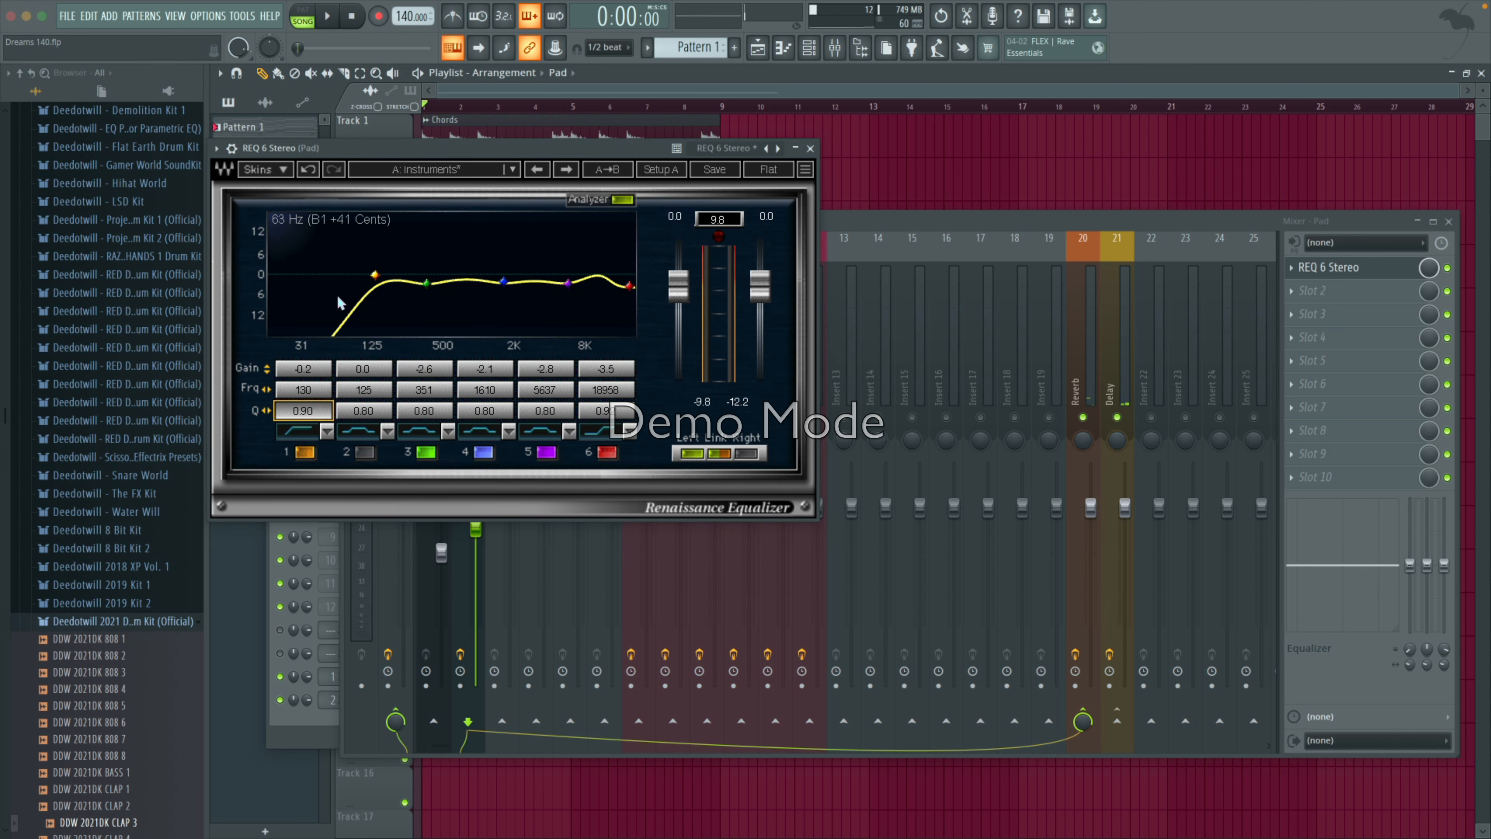
Step: Close the Pad's equalizer and open the REQ 6 Stereo on the DDW 2021DK 808 4 track
key(Escape)
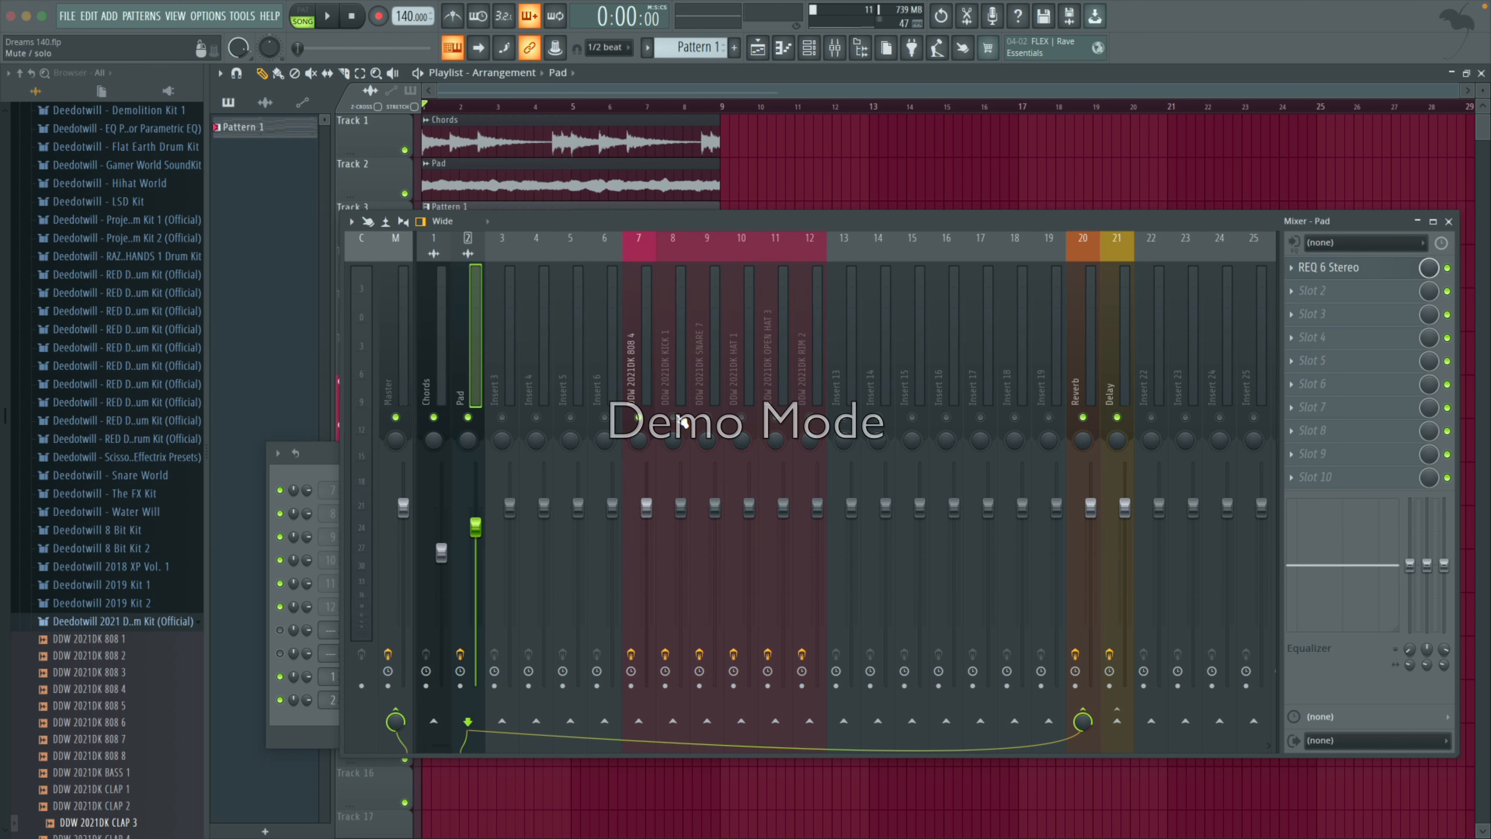
click(641, 371)
click(437, 388)
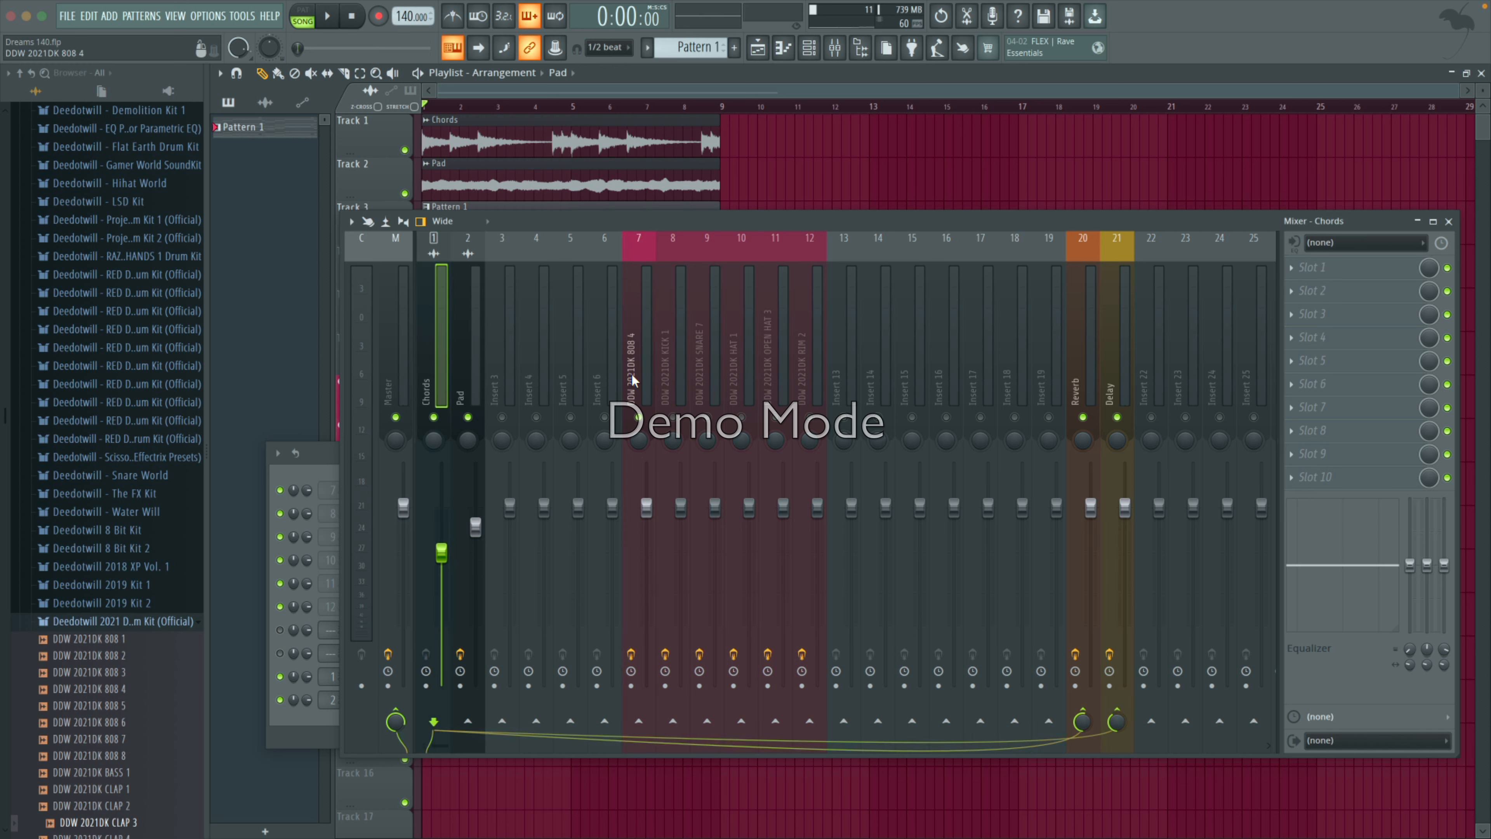
click(634, 379)
click(1328, 268)
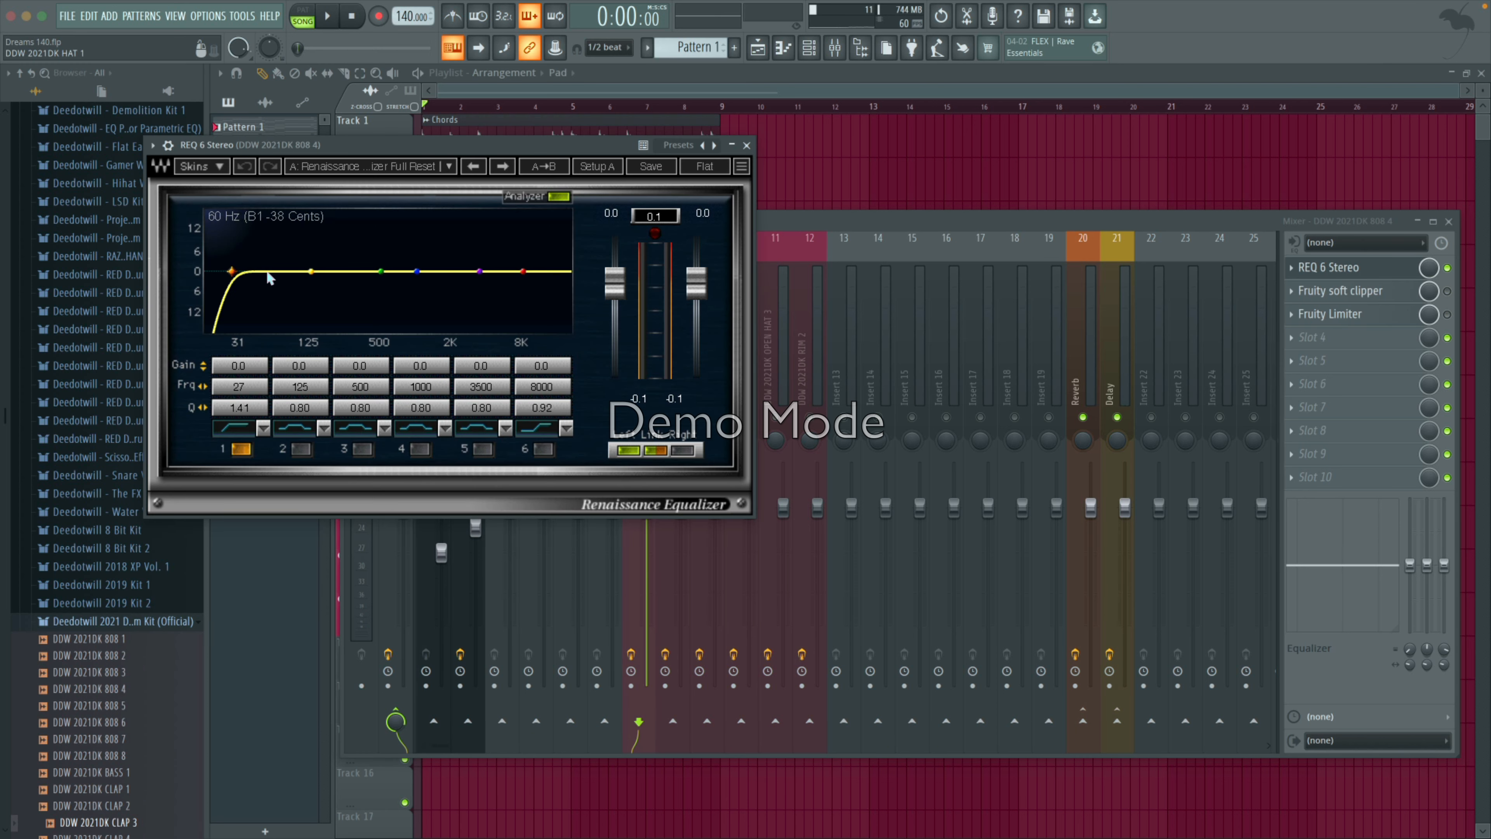
Step: Play the beat and examine the 808 track's REQ 6 Stereo analyzer, with the equalizer closed again at the end
click(746, 146)
click(327, 19)
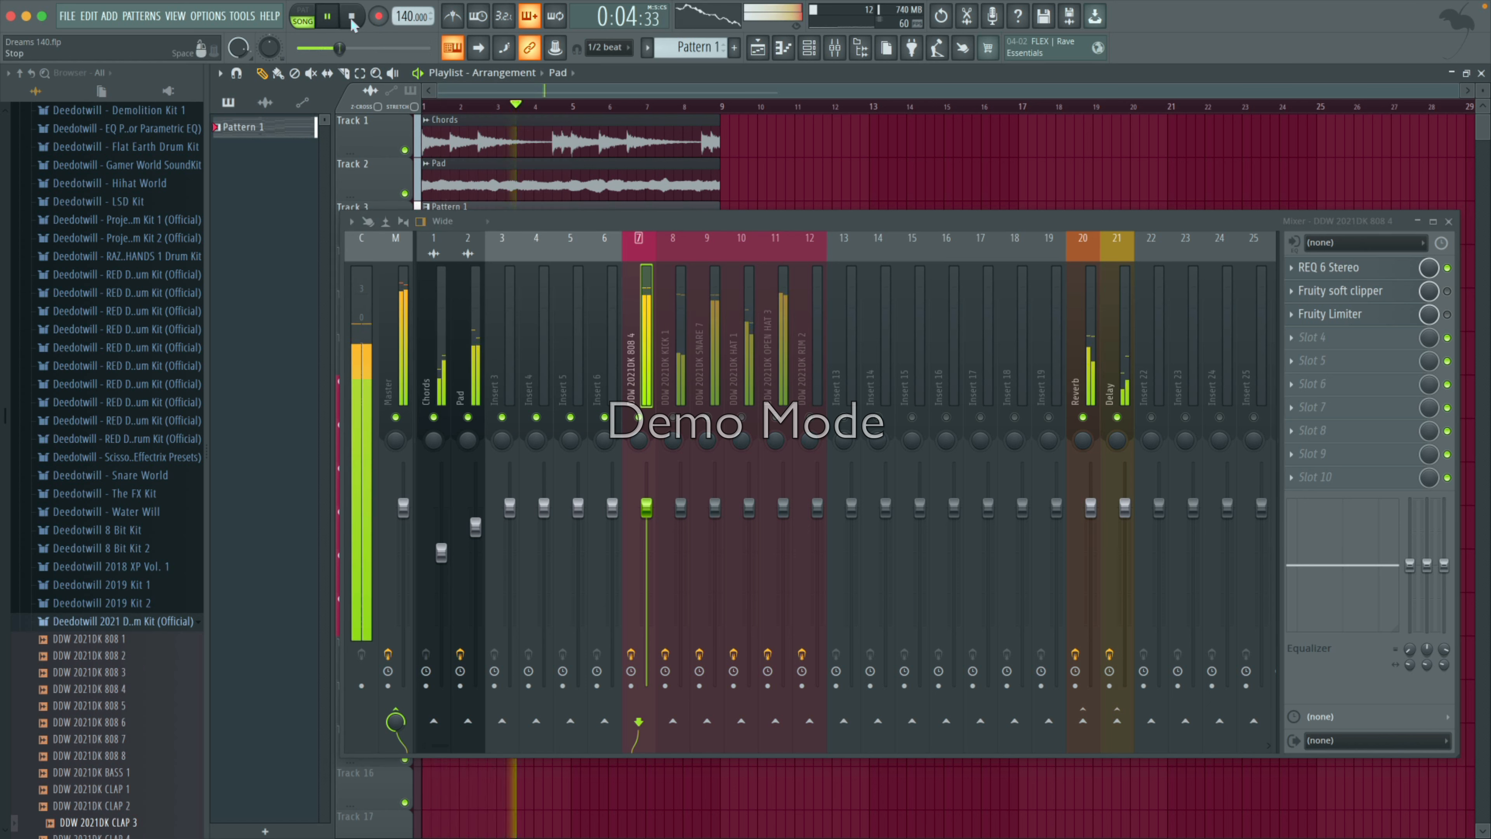
click(1343, 266)
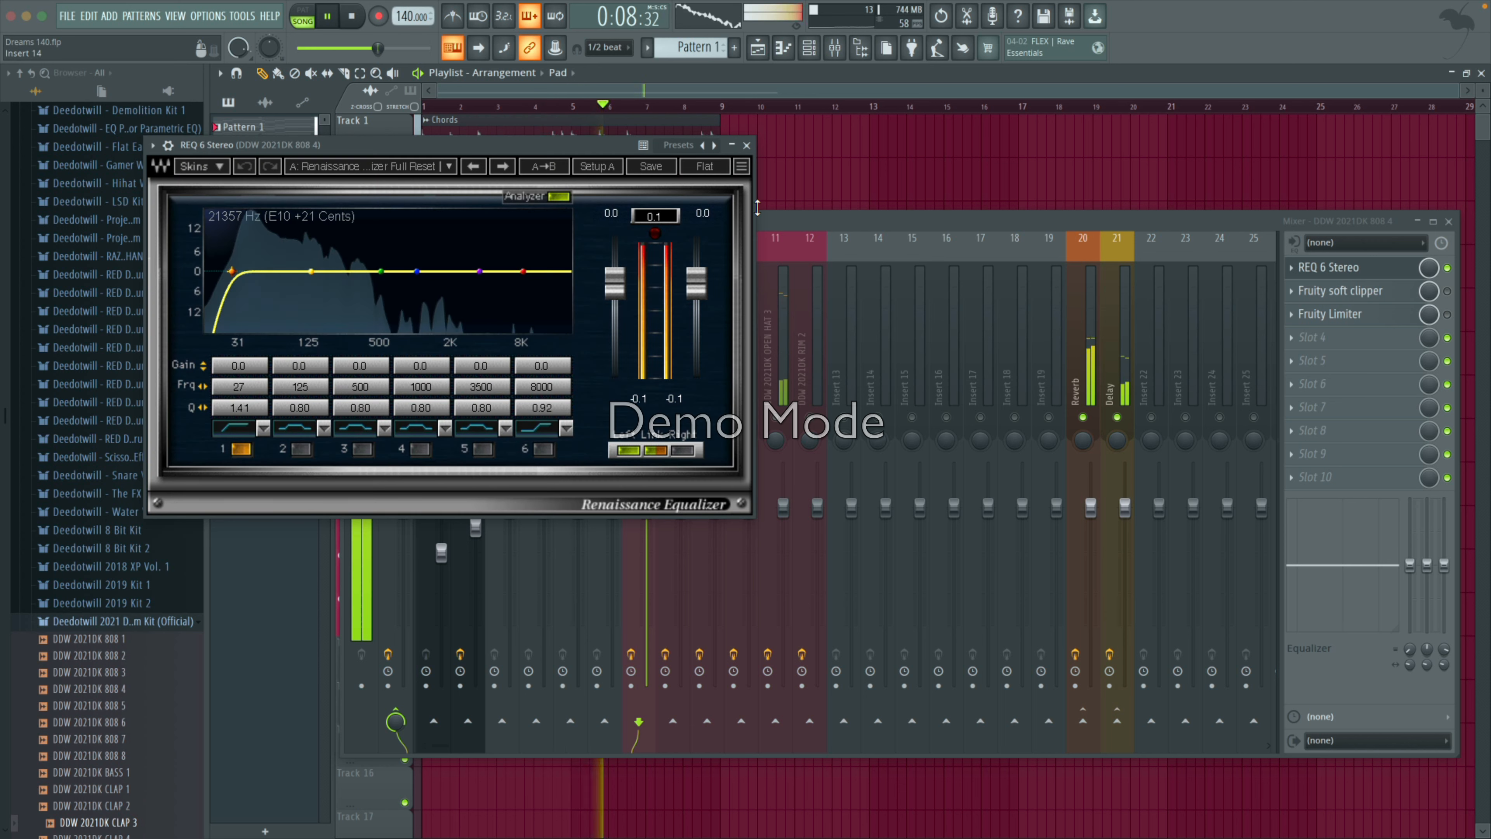
click(352, 20)
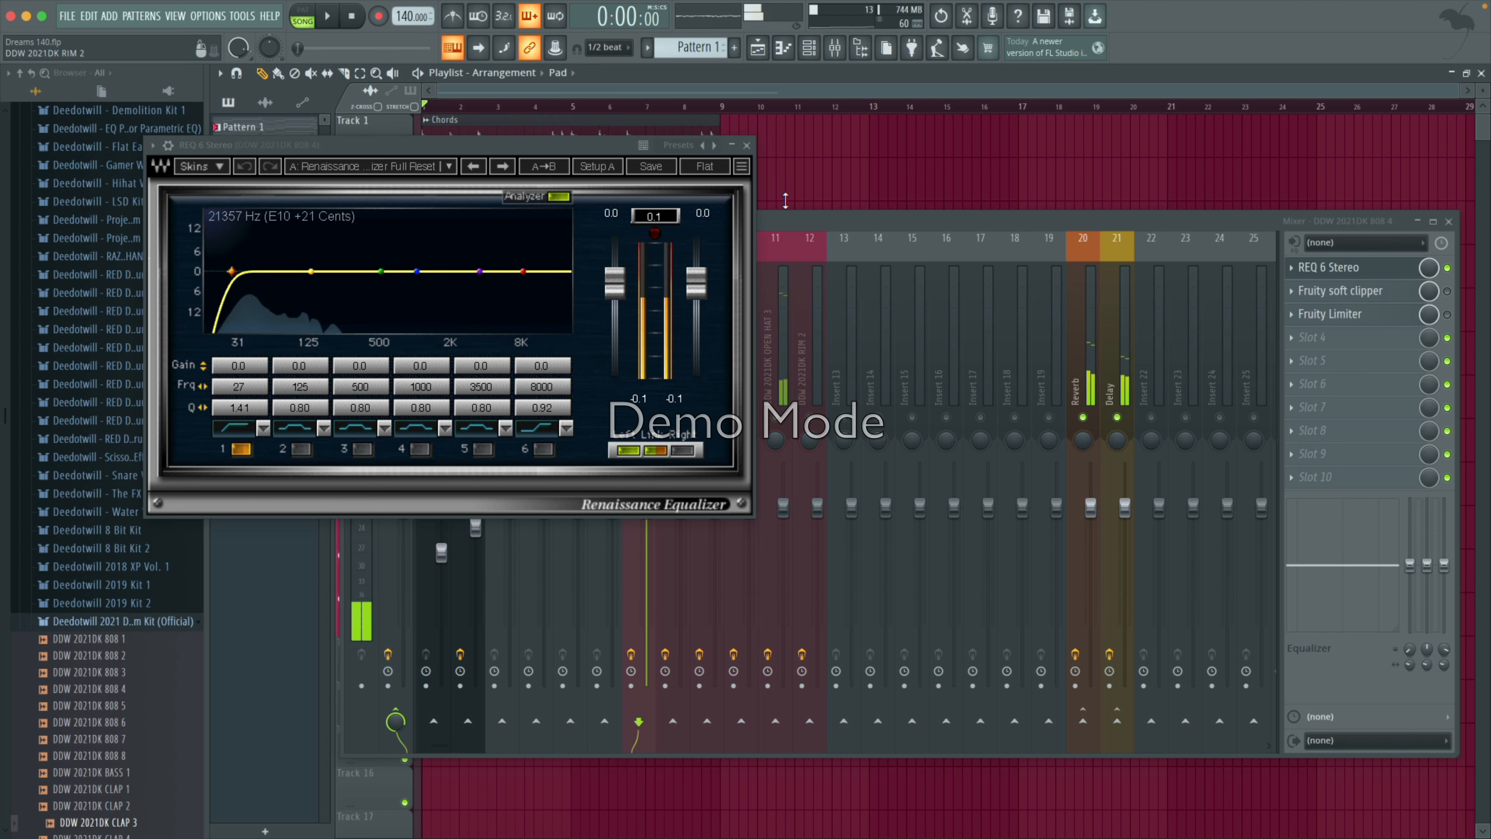
click(747, 144)
Step: Enable the Fruity soft clipper on the 808 track, review its threshold and post gain, and audition the beat
click(1344, 291)
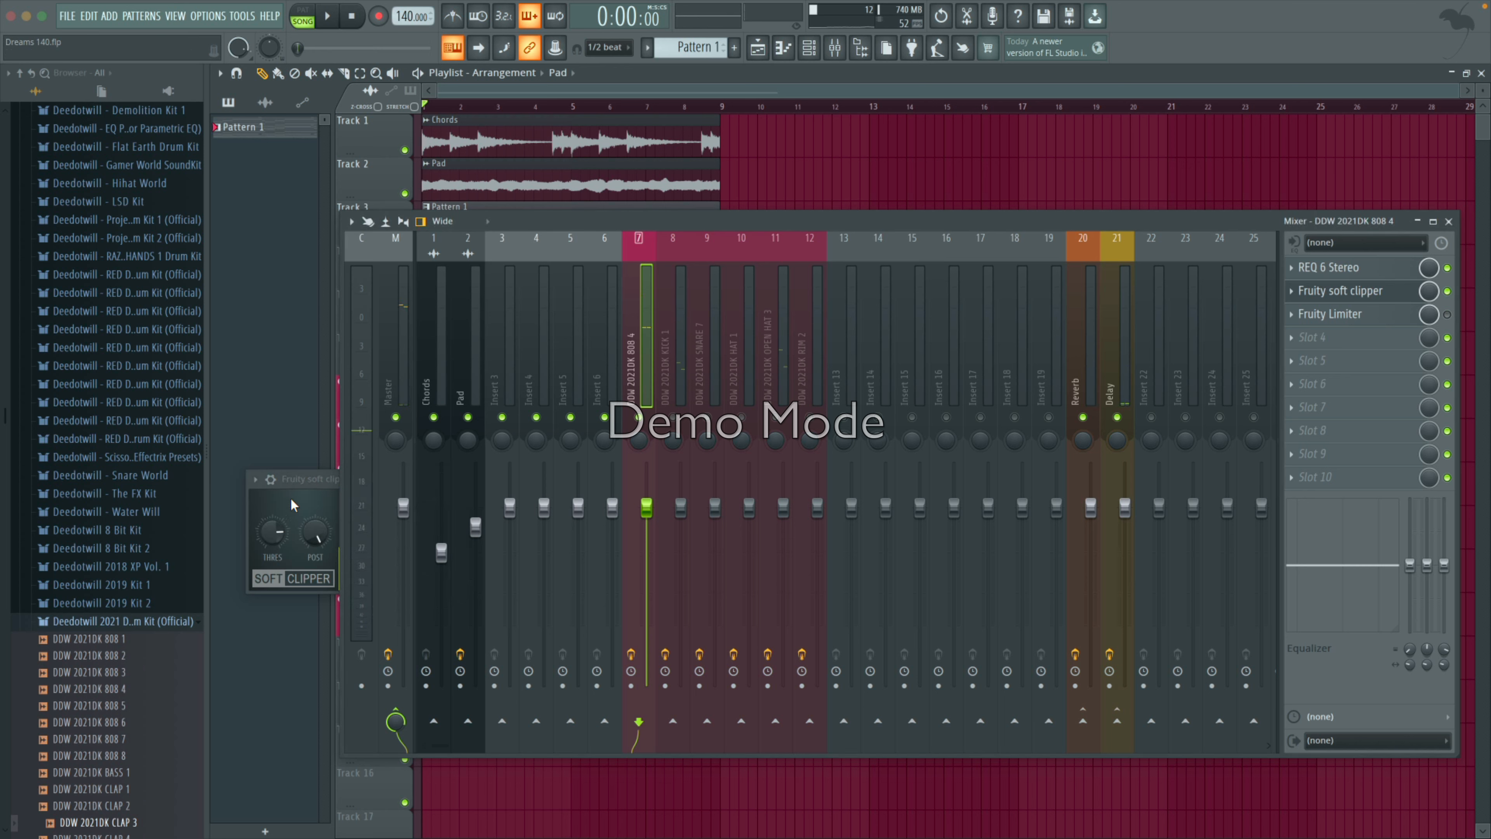
drag(290, 496, 530, 279)
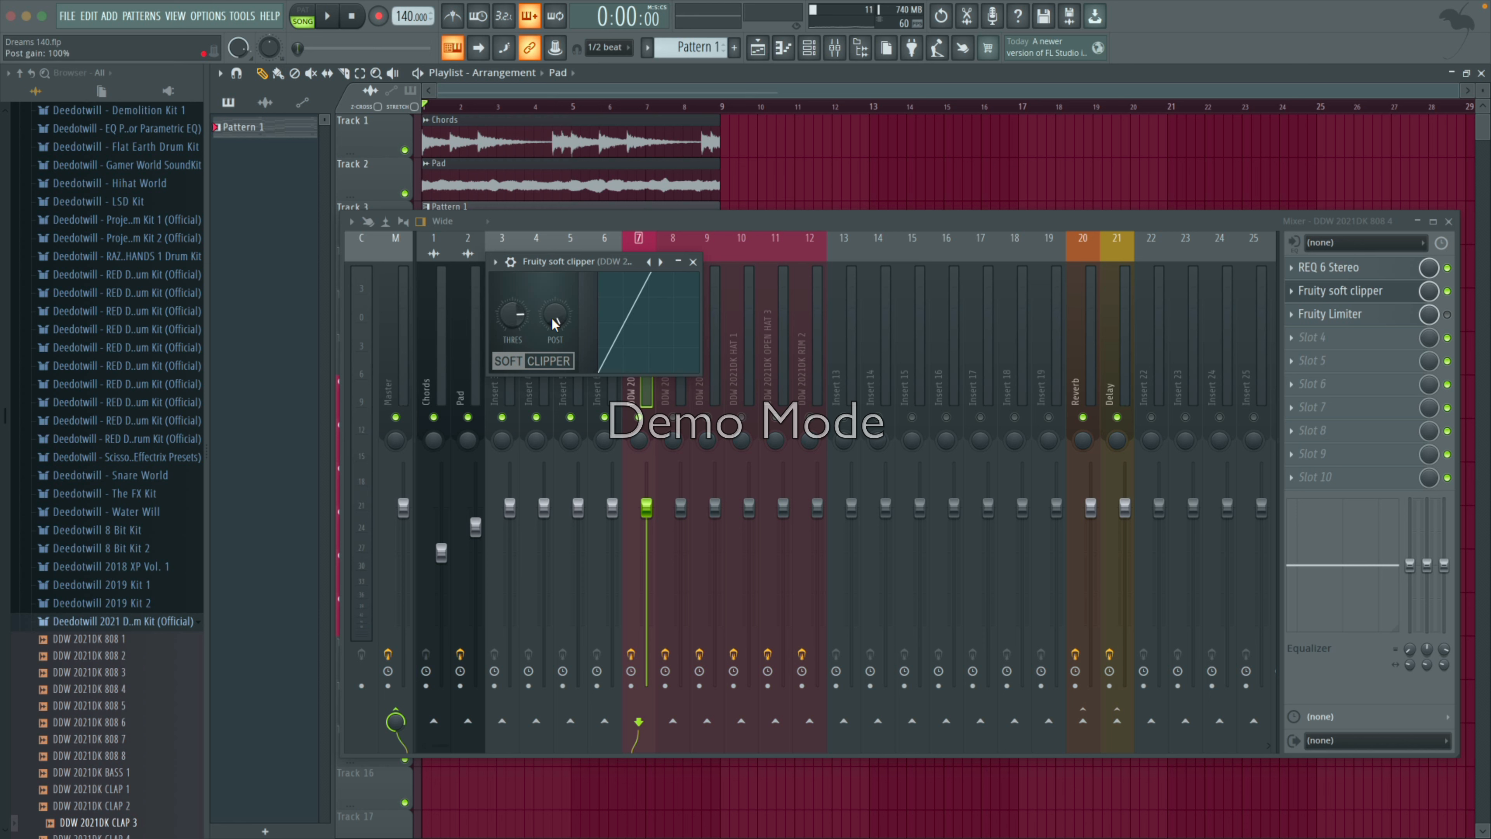
click(693, 262)
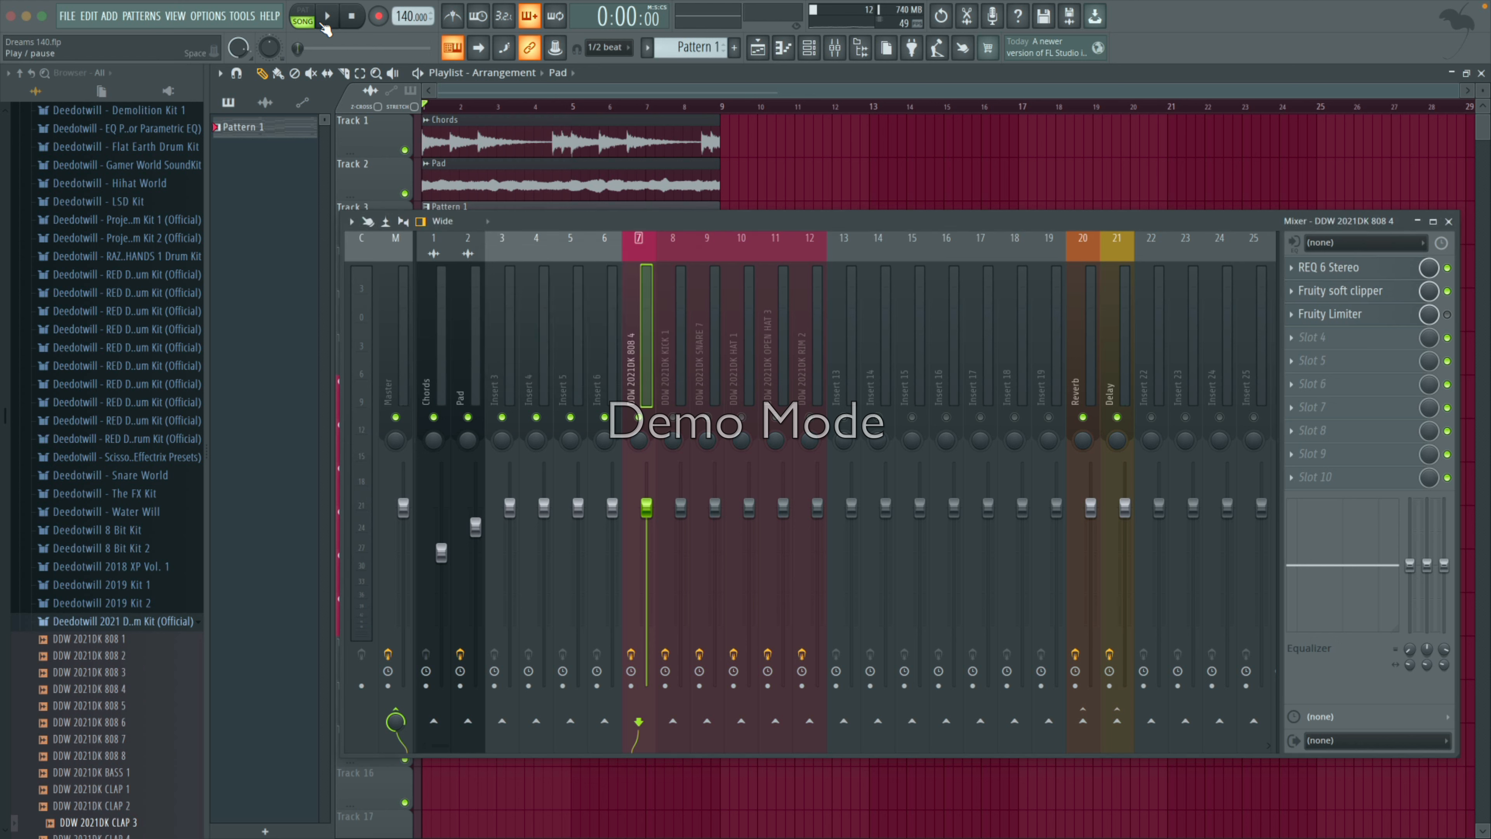
click(327, 22)
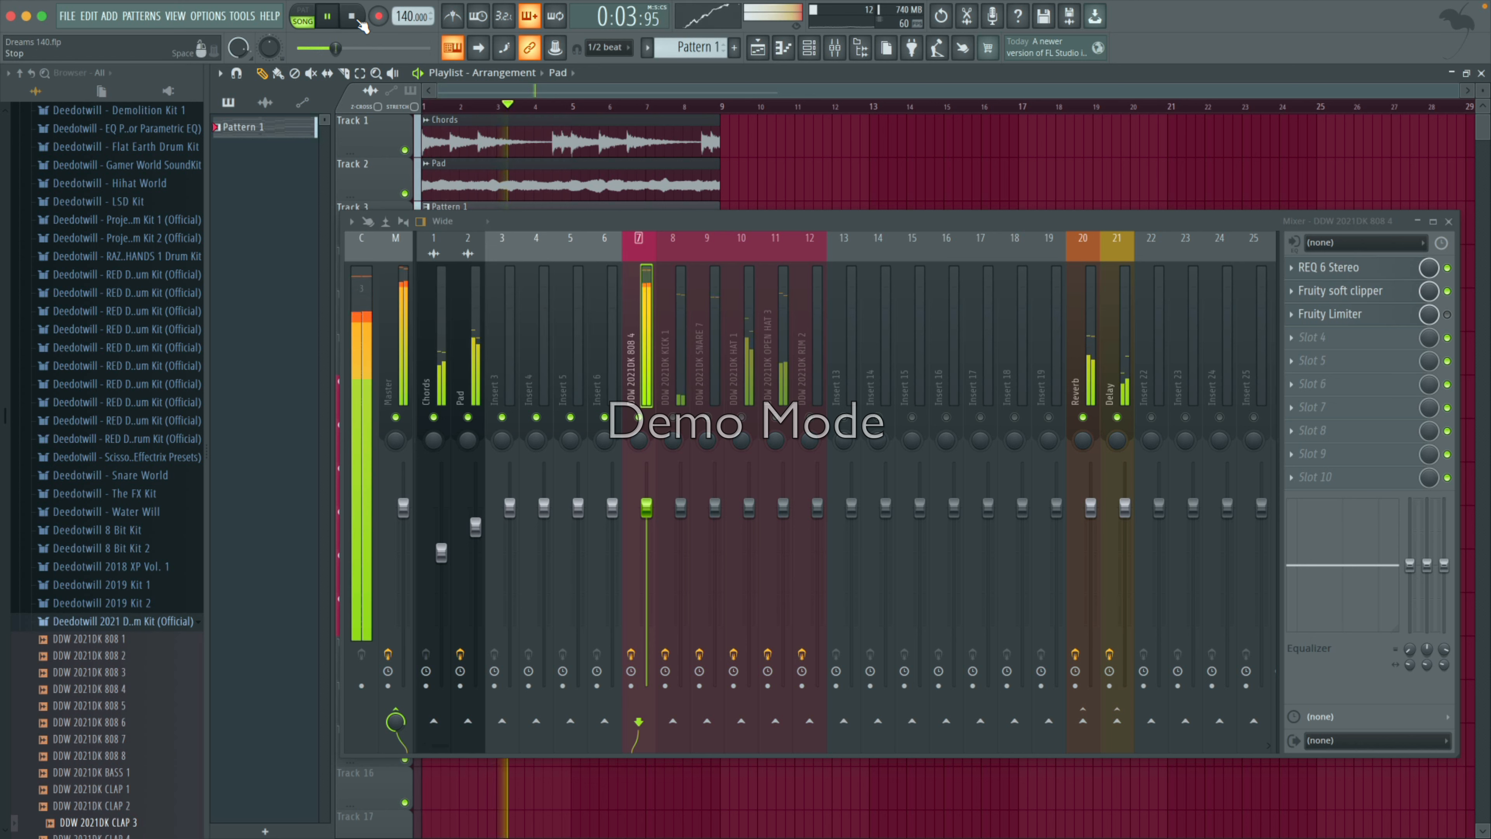
key(space)
Step: Lower the 808 track's volume to 75% (-6.0 dB) and audition the beat from the start
drag(647, 507, 646, 546)
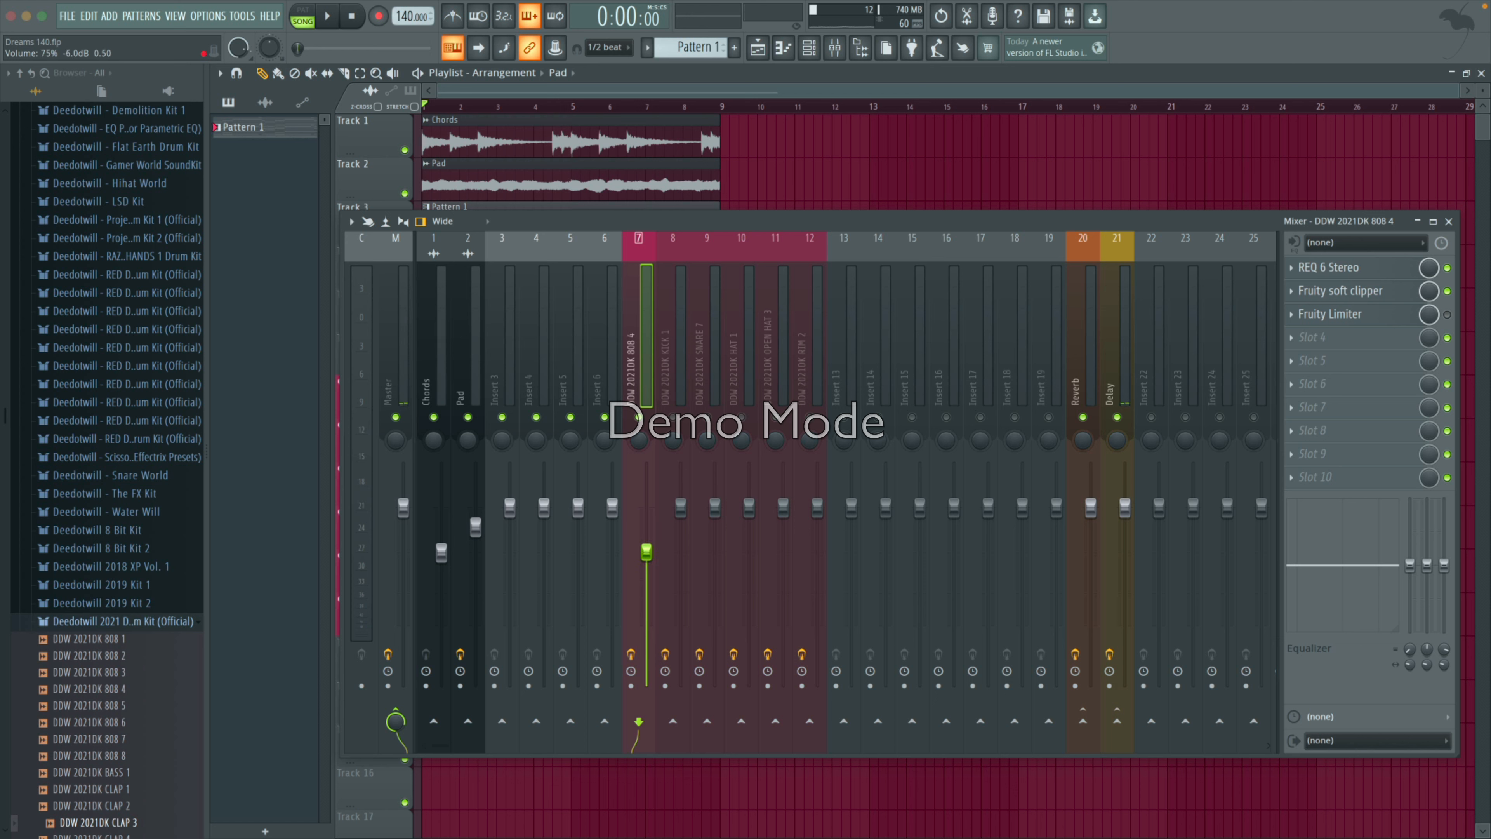
click(328, 18)
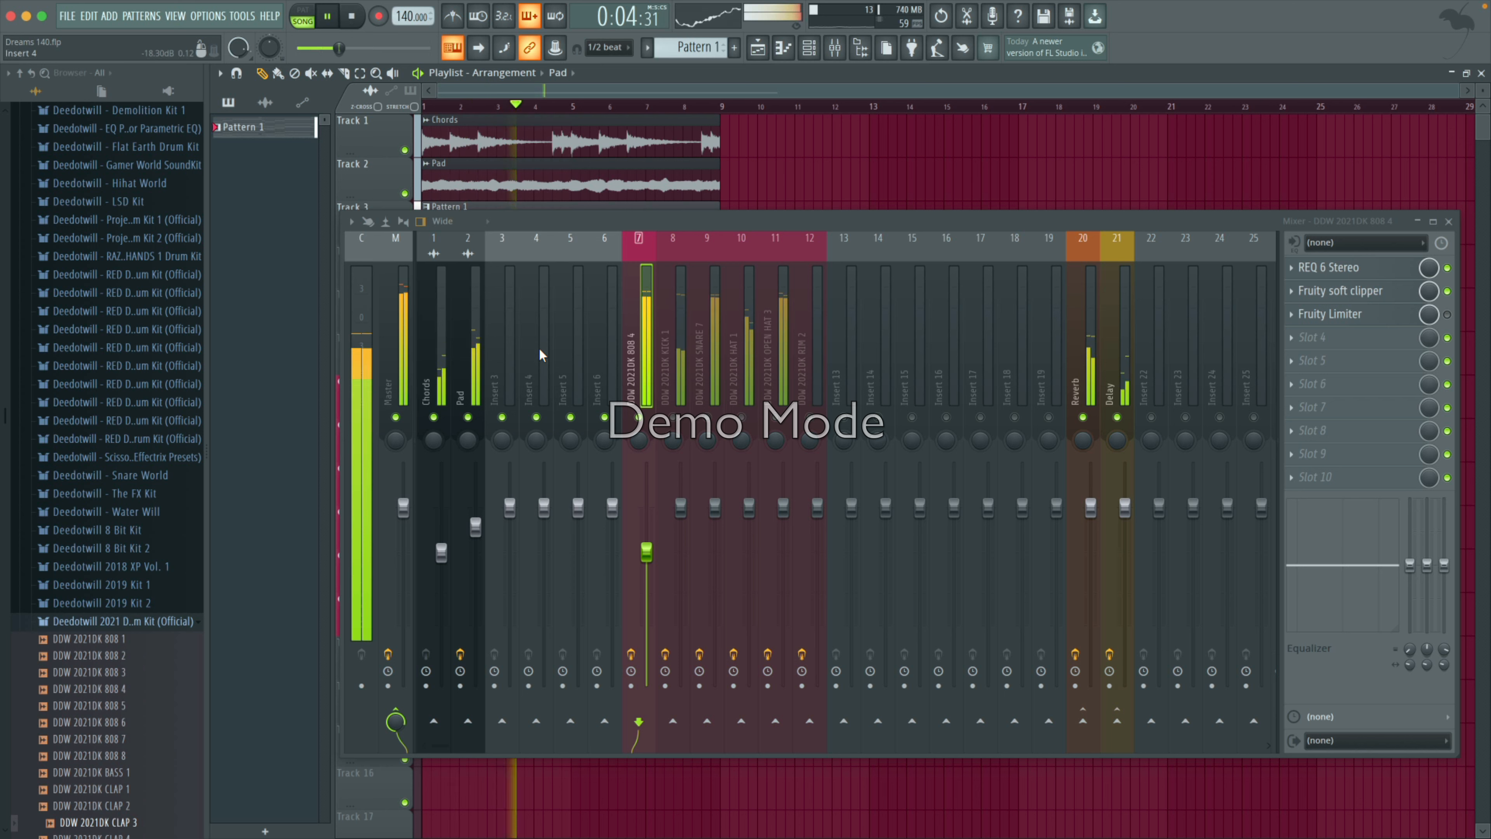
click(351, 16)
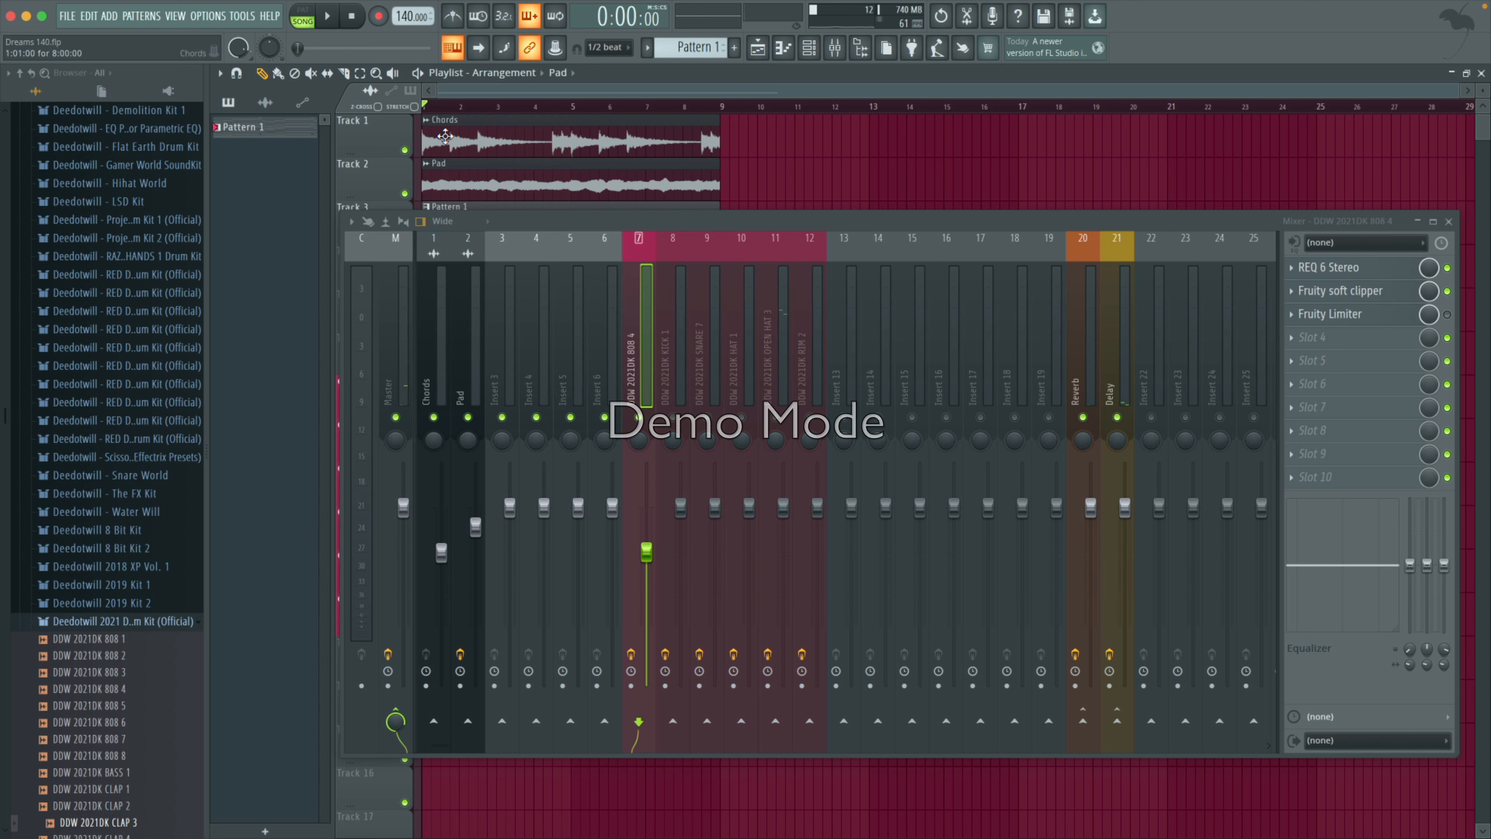
click(329, 18)
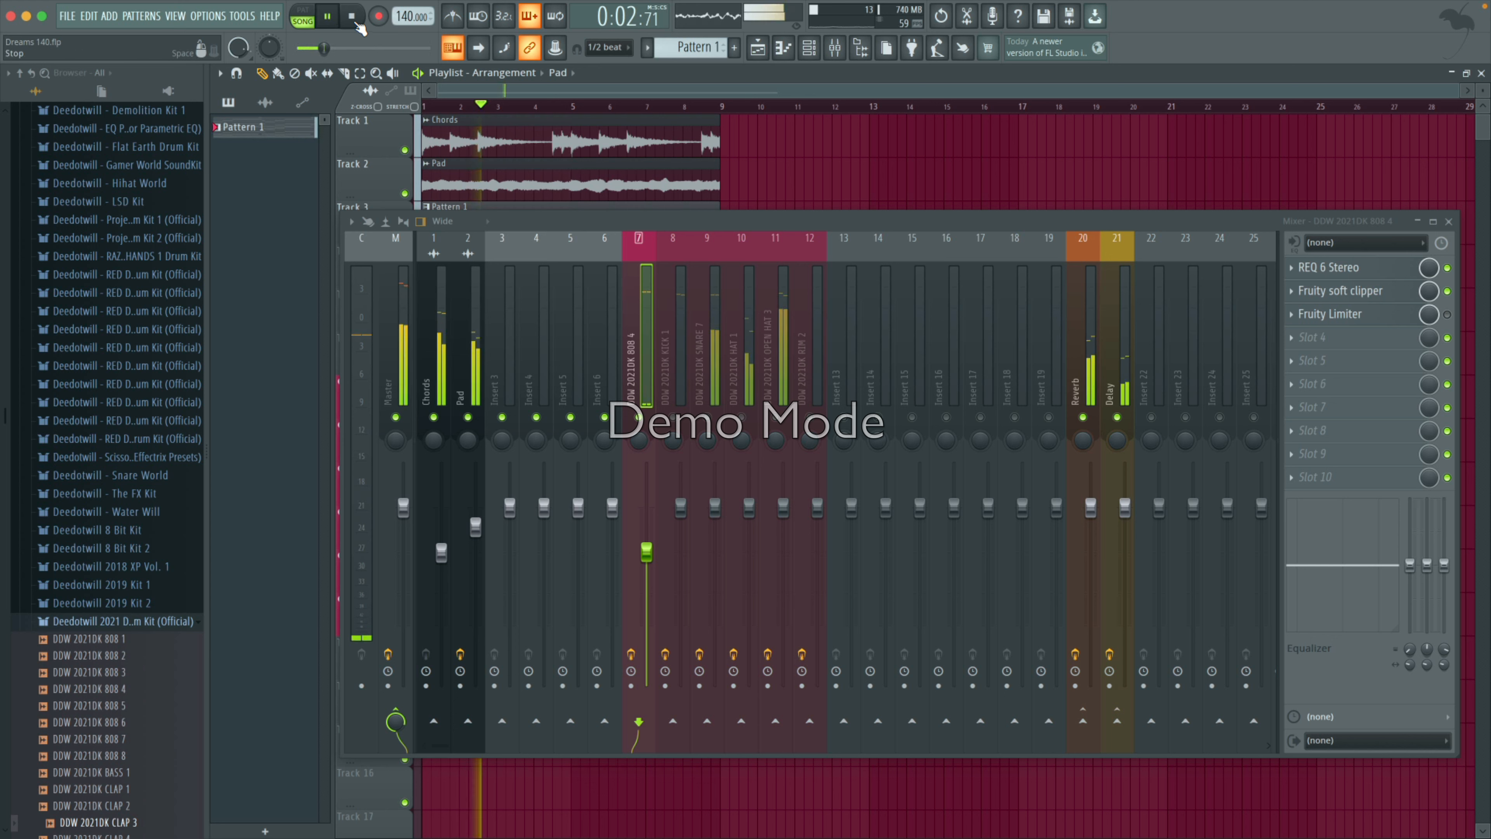
key(space)
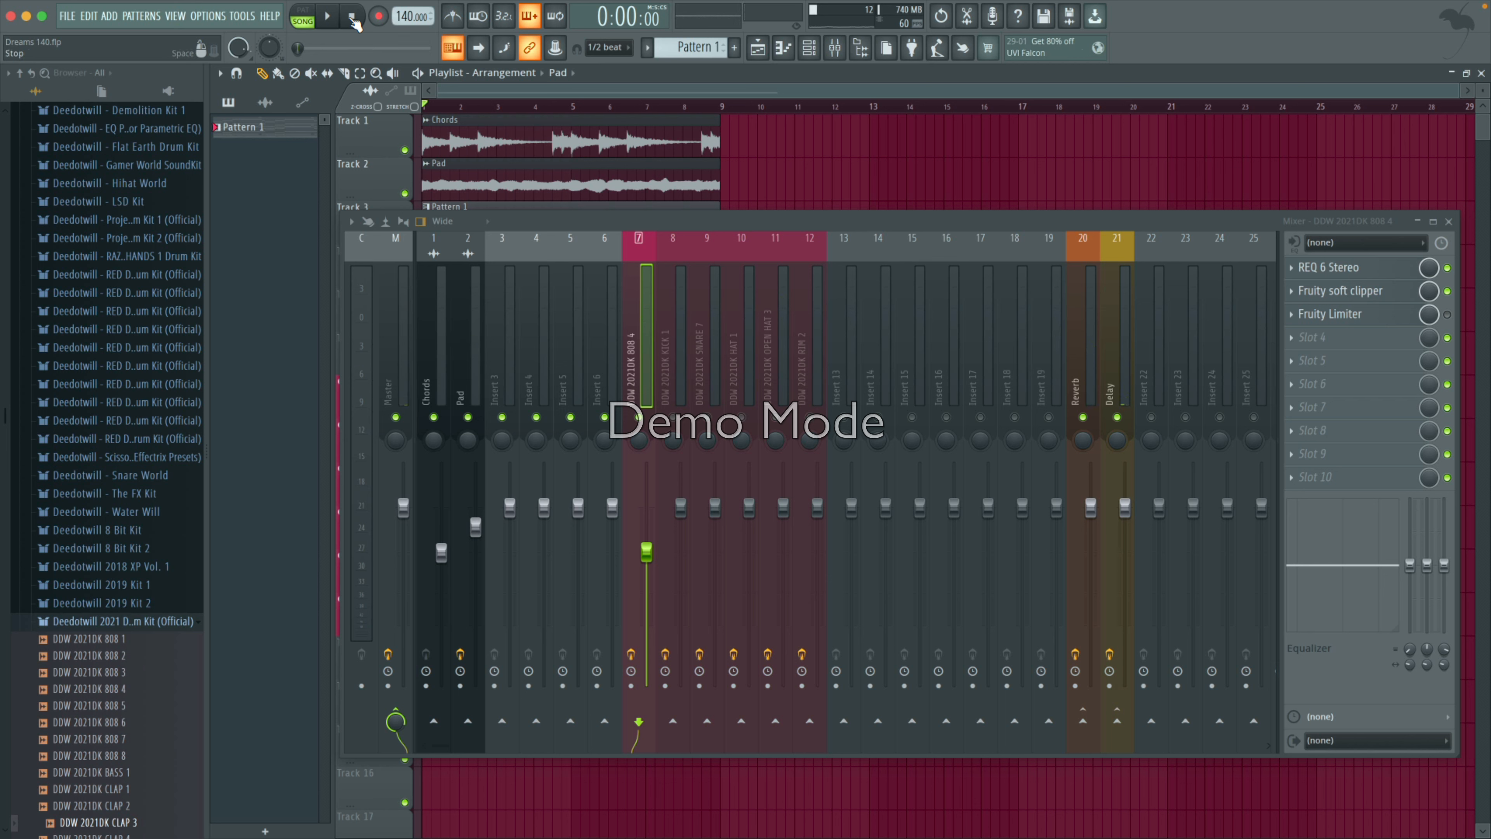
Step: Lower the 808 track's volume to 60% (-10.0 dB) while the beat plays
click(329, 17)
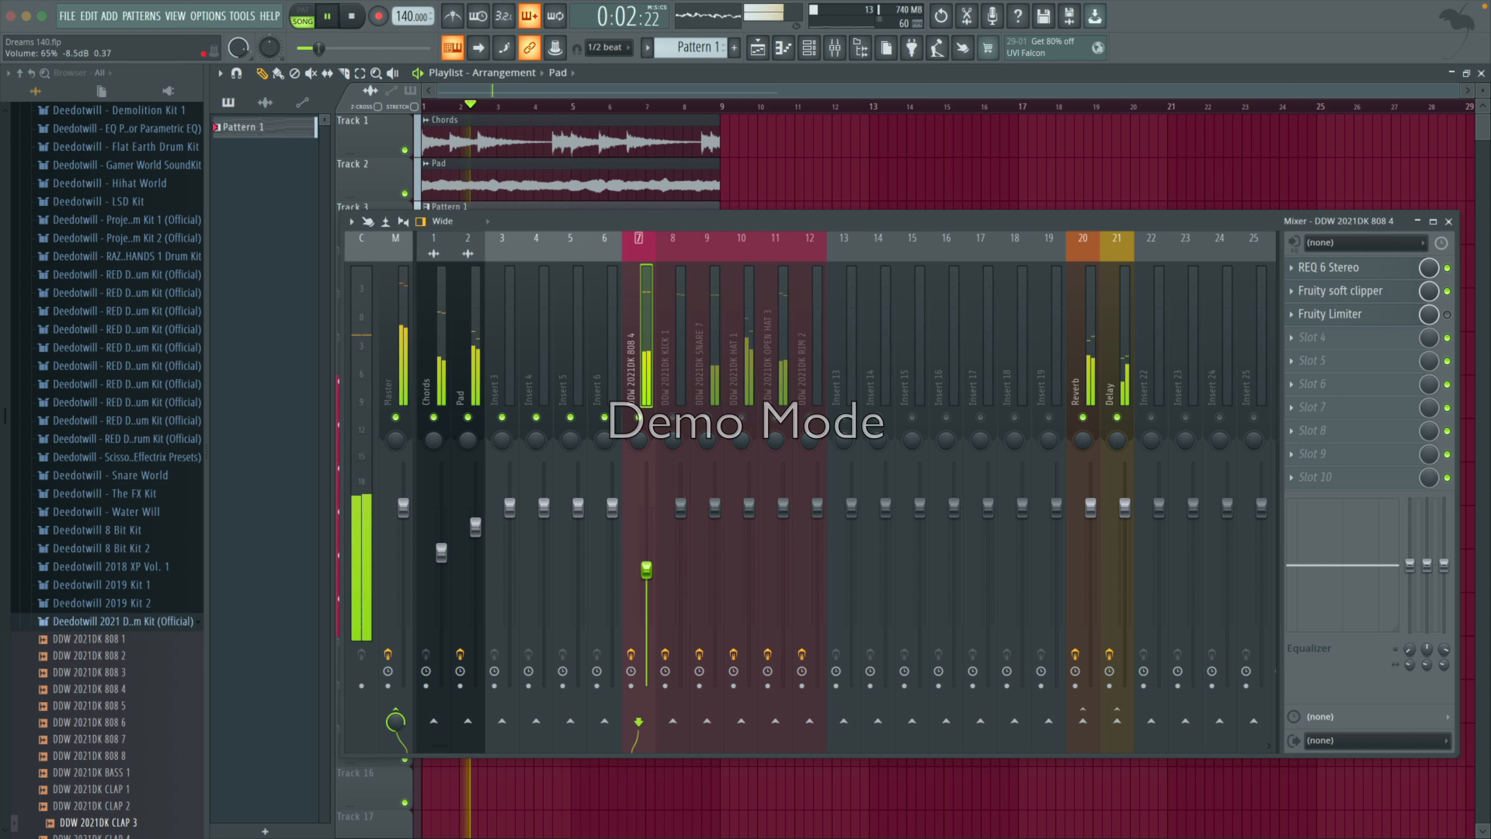
drag(647, 555, 647, 578)
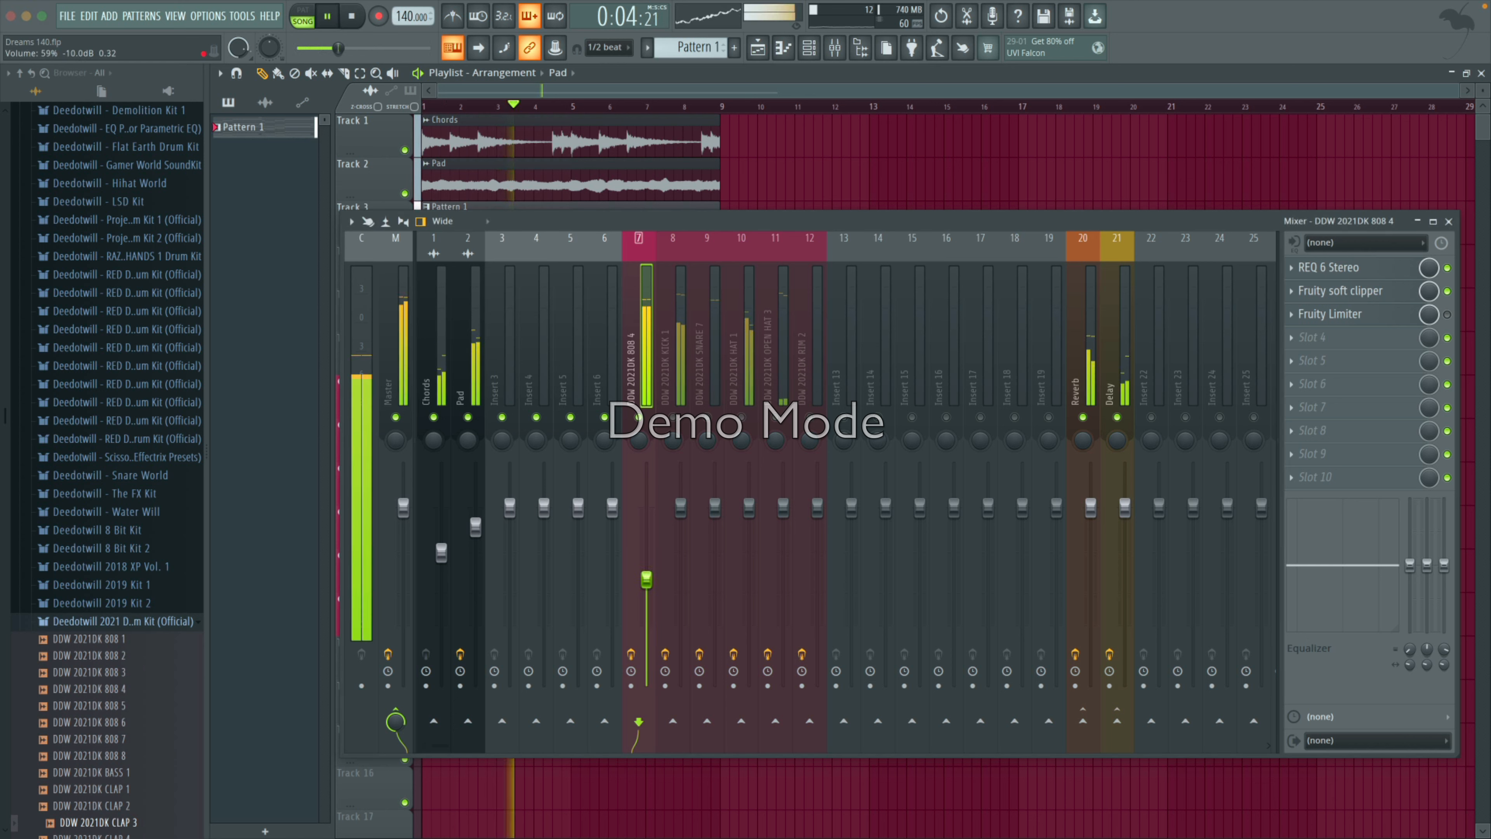
drag(646, 582, 645, 581)
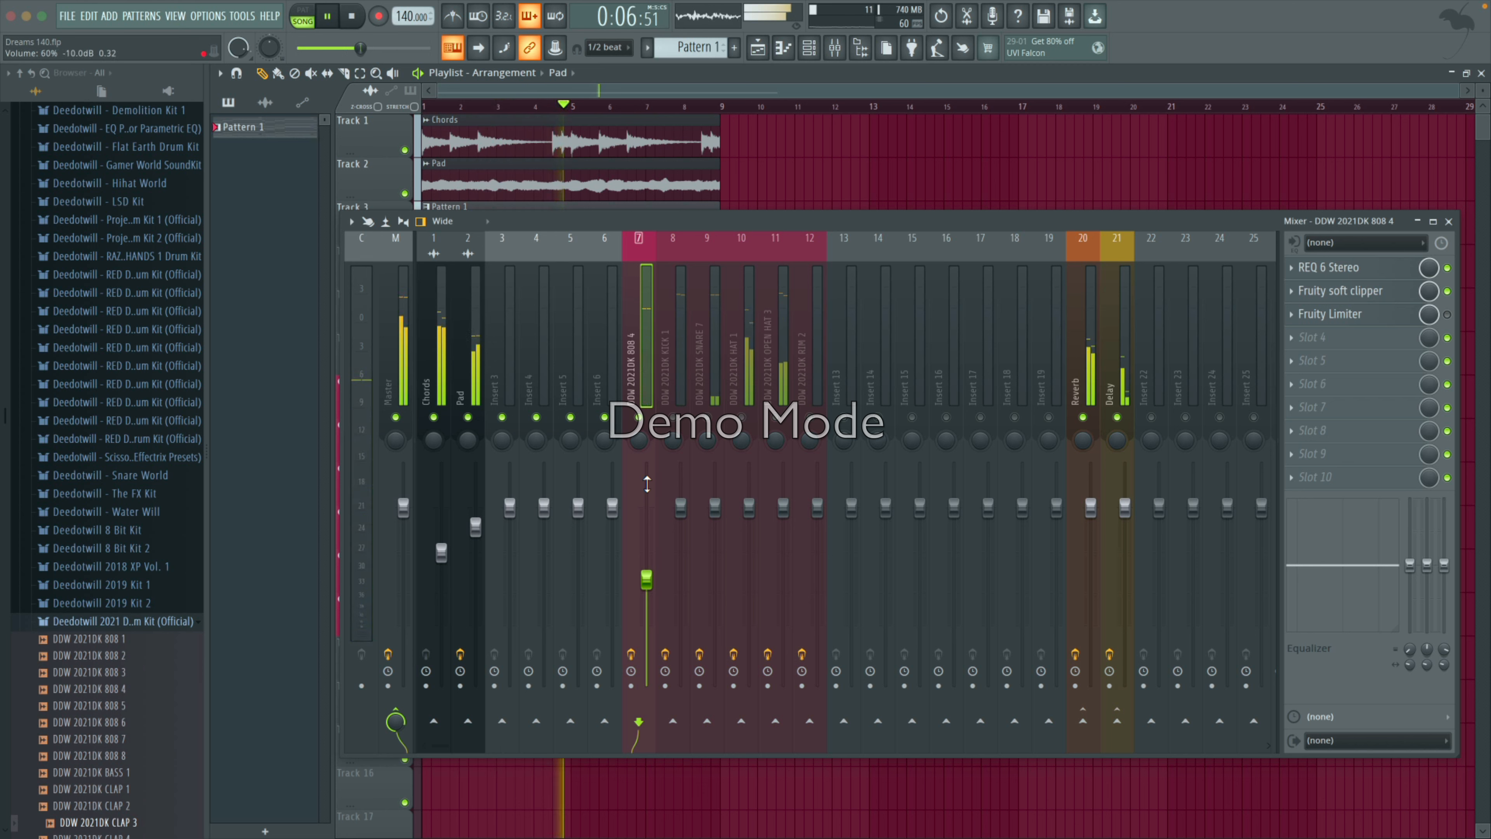
click(349, 22)
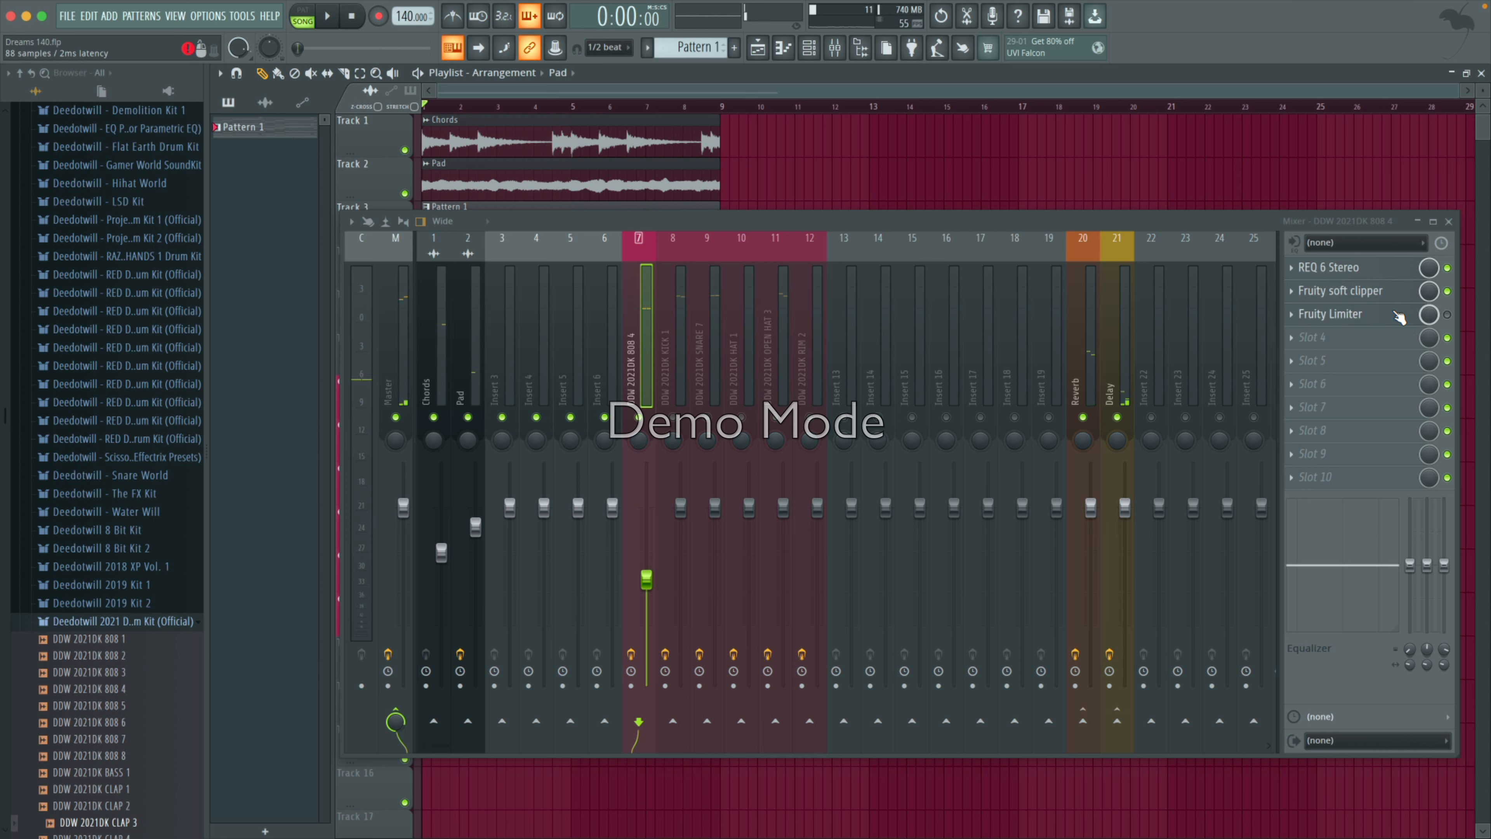
Step: Enable the 808 track's Fruity Limiter during playback and review its limiter and compressor settings, leaving the compressor view shown
click(1373, 313)
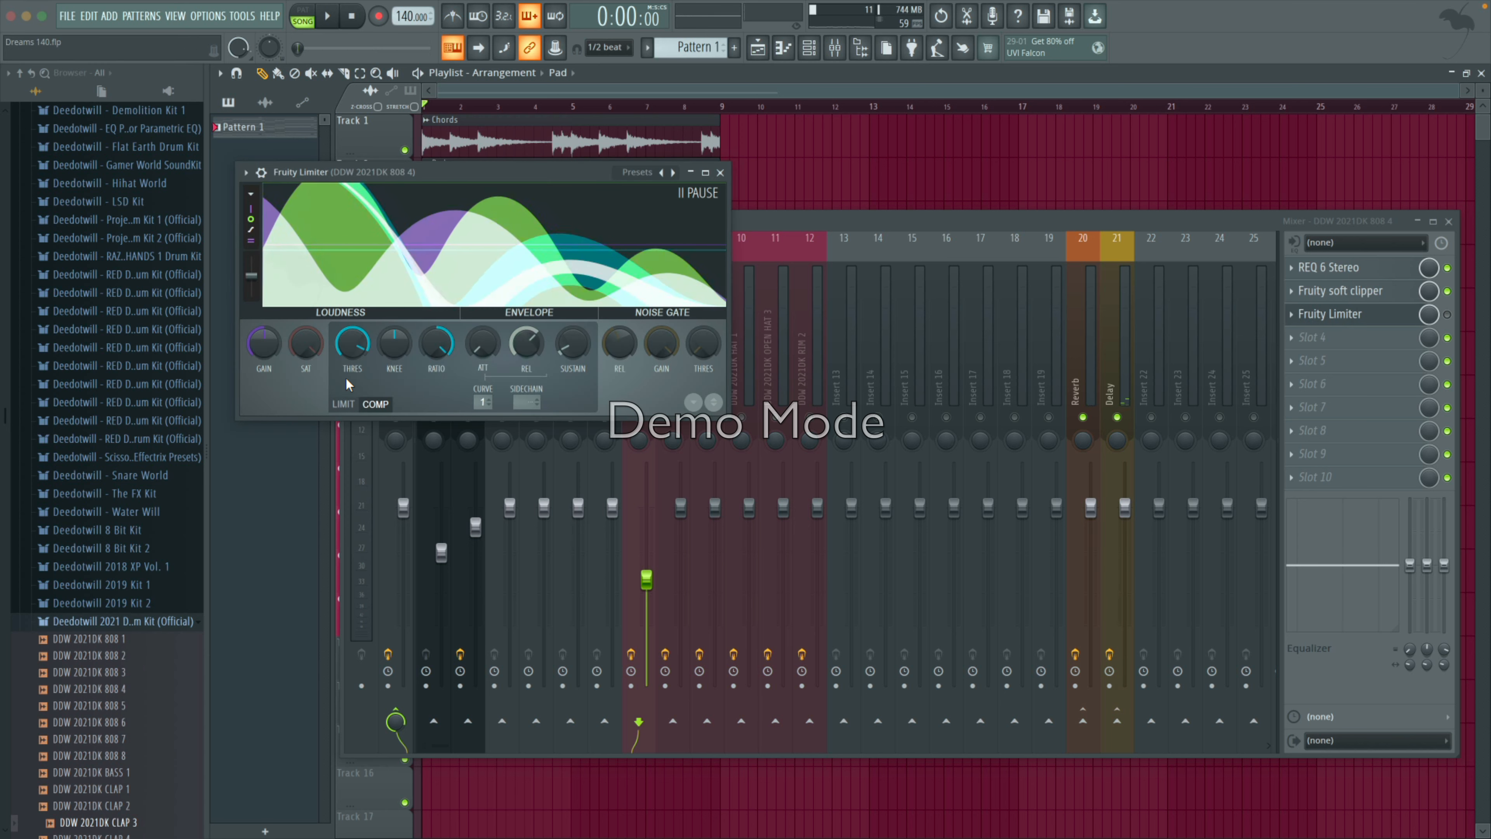
key(space)
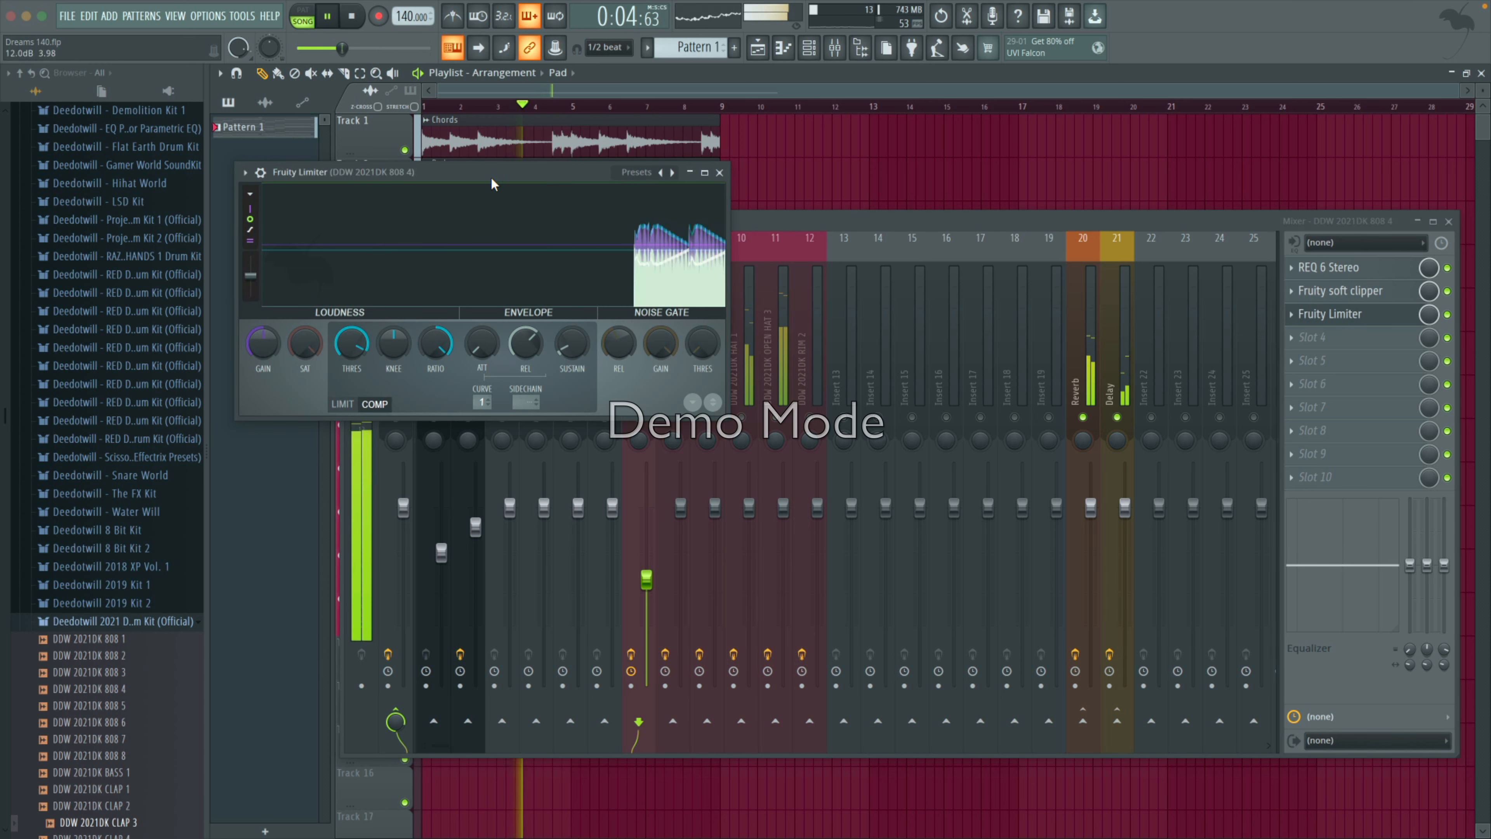
drag(404, 176, 503, 186)
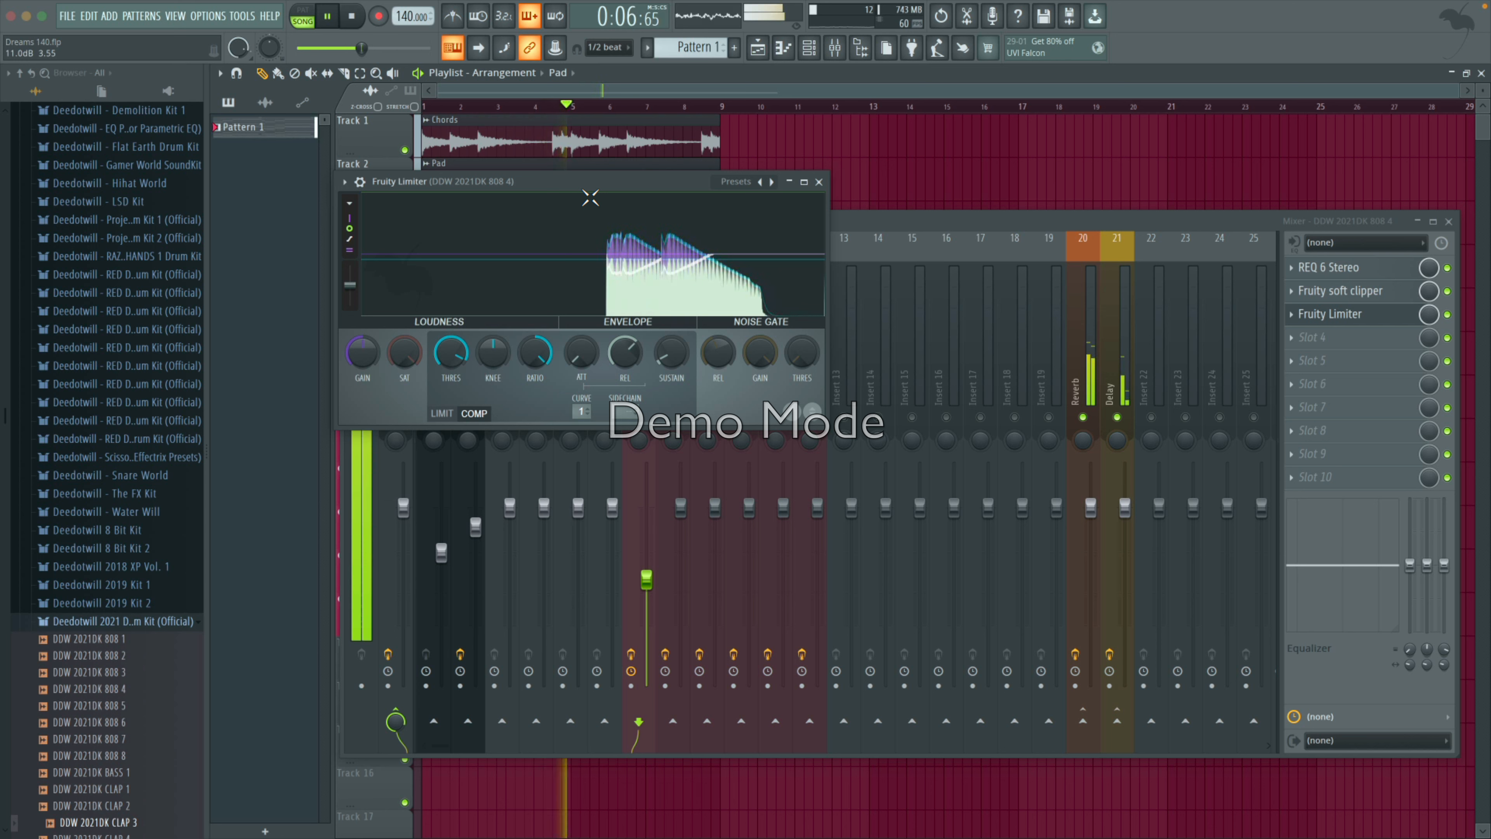
key(space)
click(443, 413)
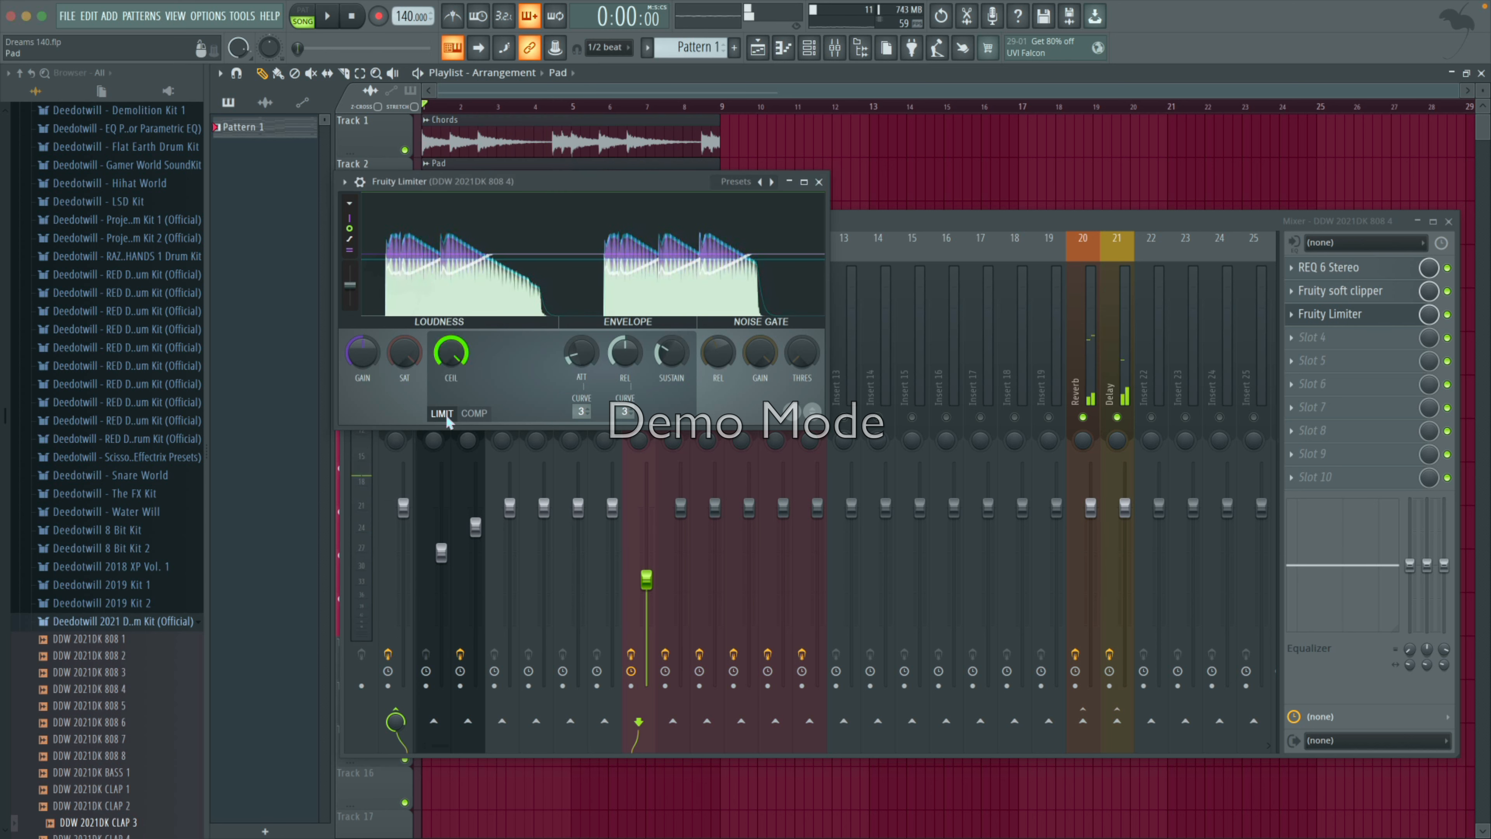
click(472, 413)
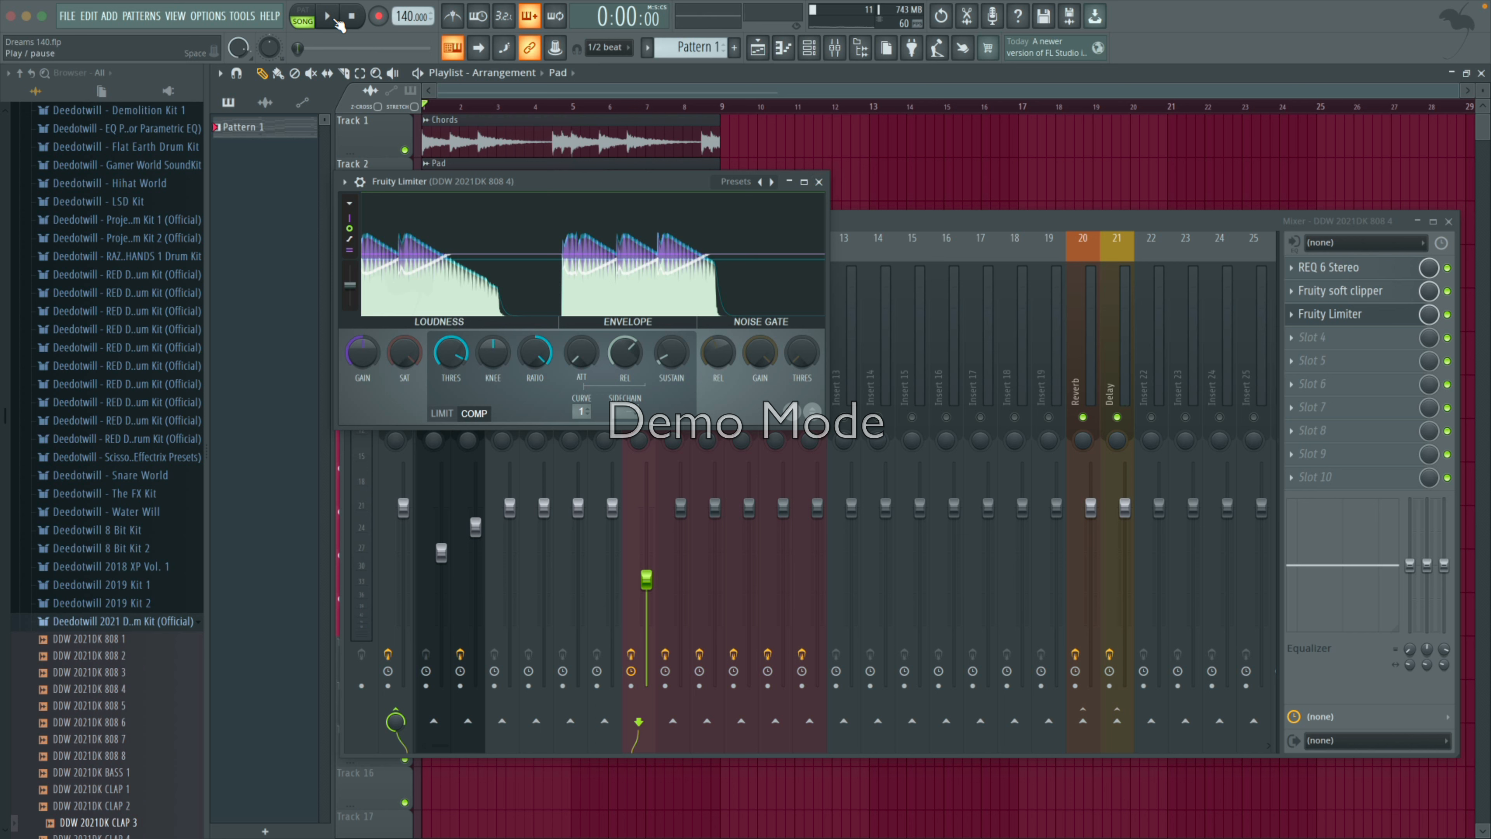
Step: Close the Fruity Limiter and raise the 808 track's volume slightly while the beat plays
click(333, 18)
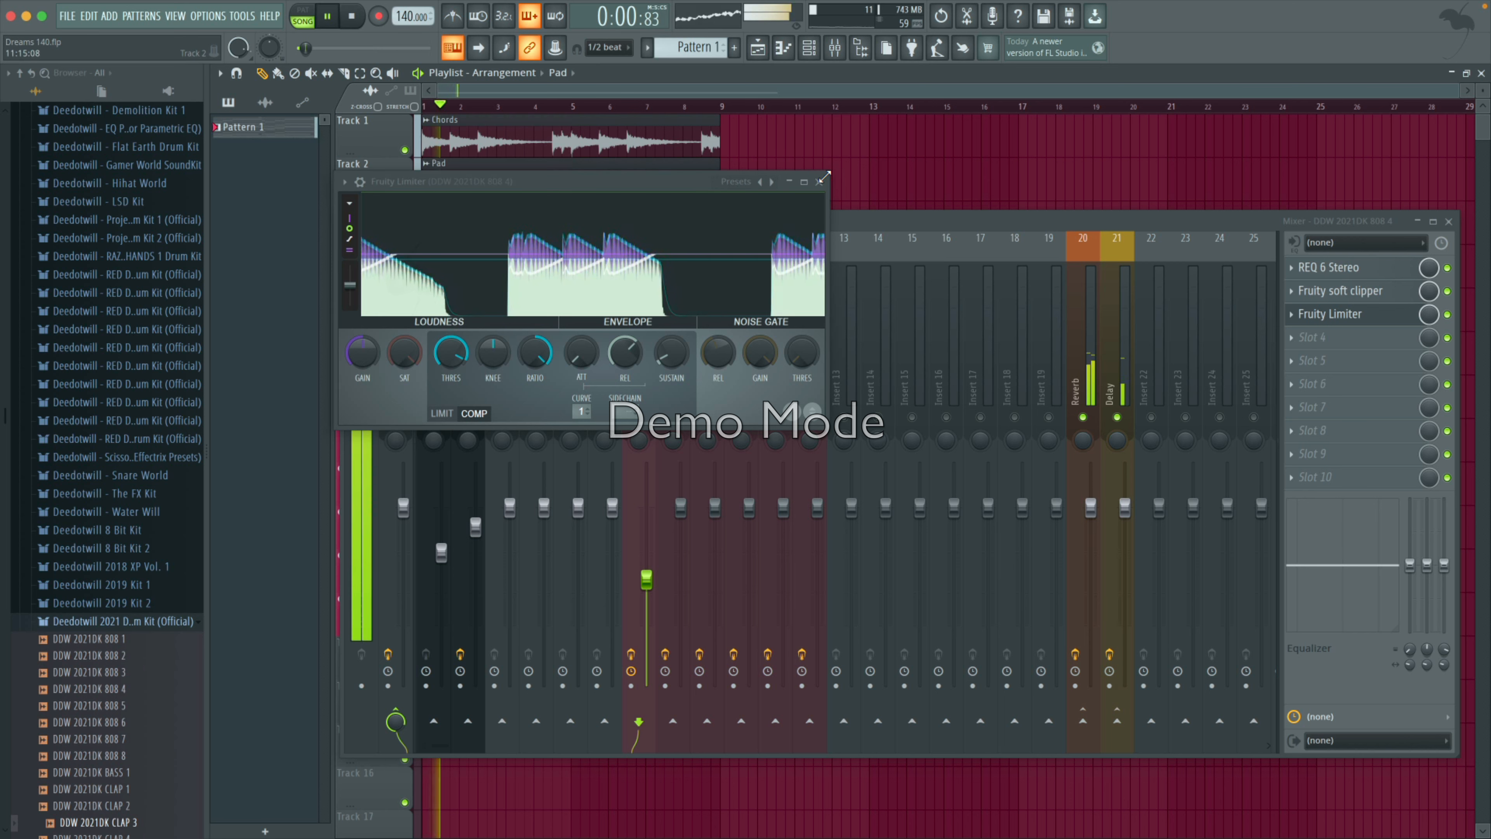
click(819, 181)
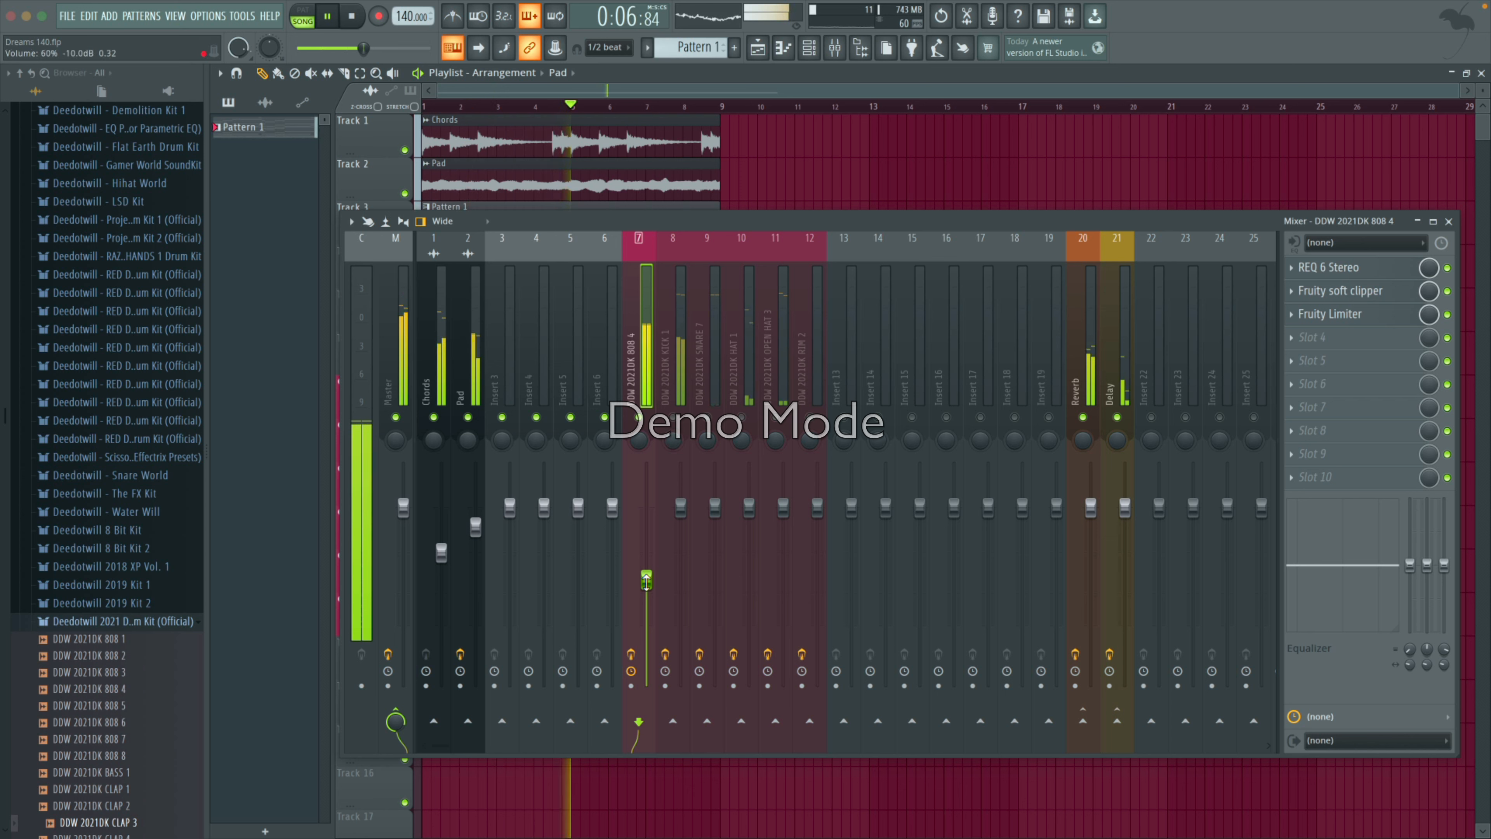
drag(651, 583, 649, 559)
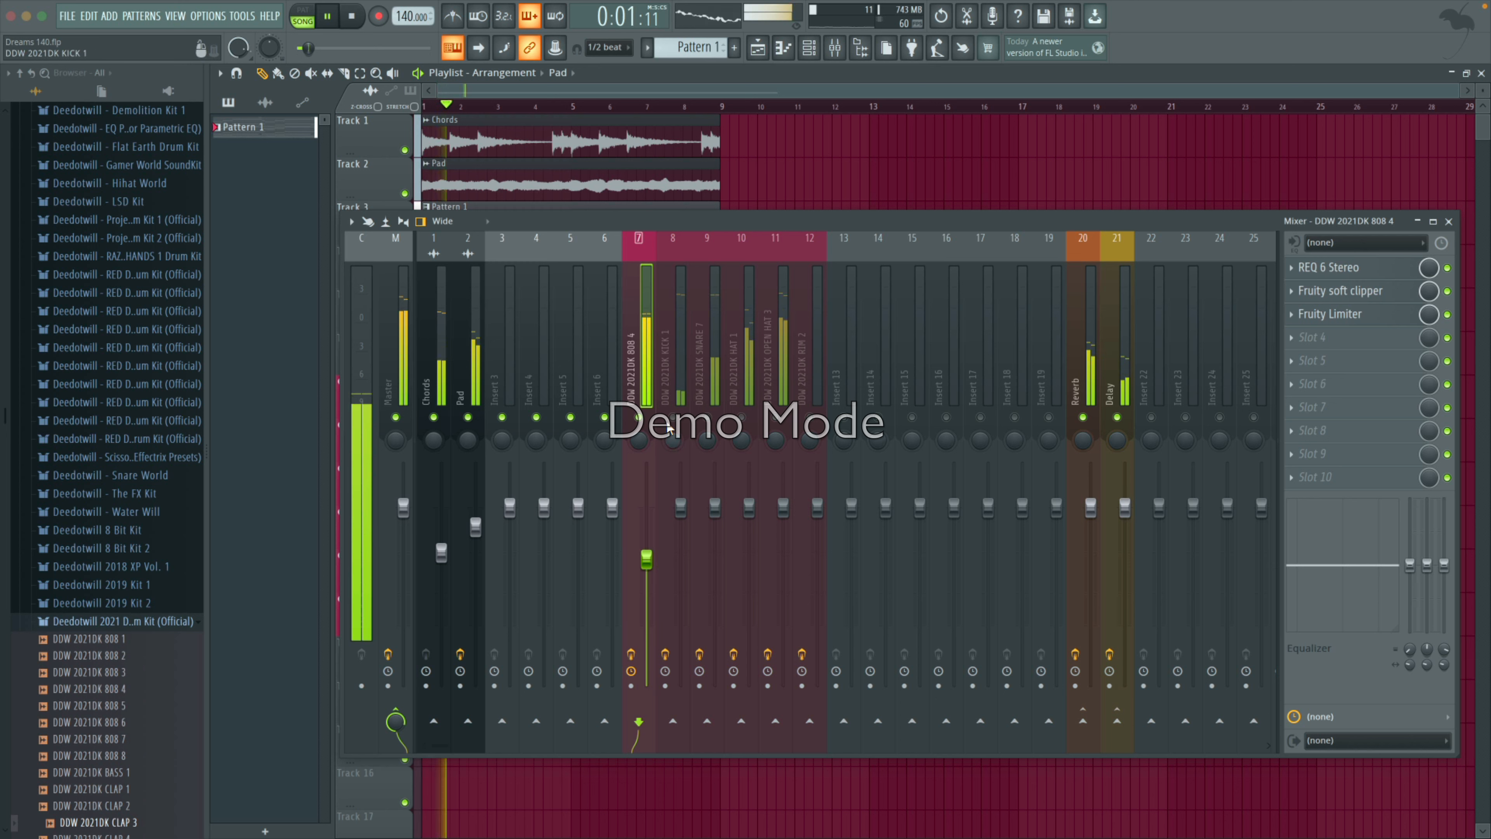
key(space)
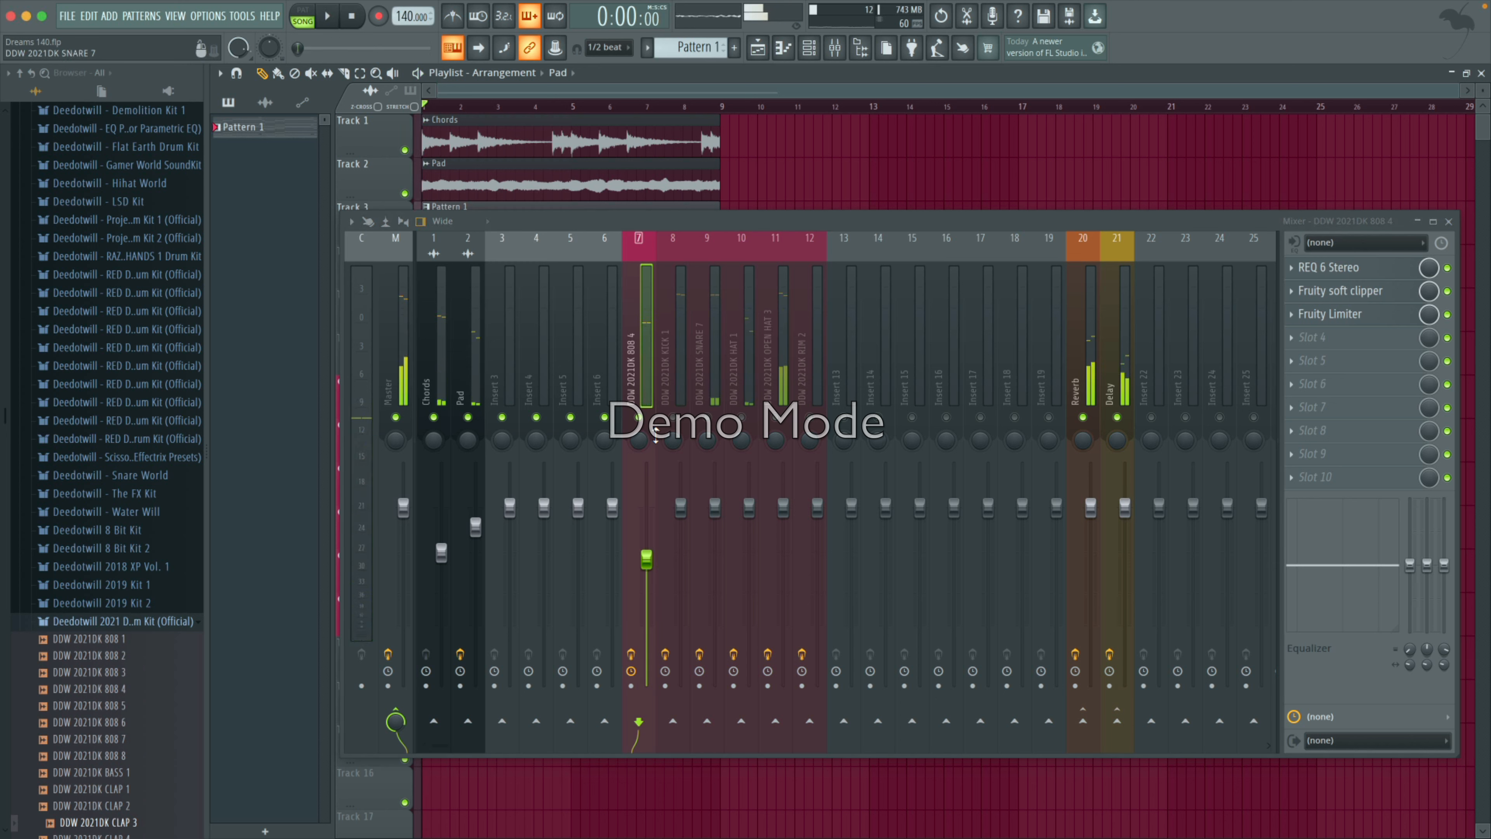
Step: Review the REQ 6 Stereo on the DDW 2021DK KICK 1 track, audition the beat, and enable the equalizer
click(667, 376)
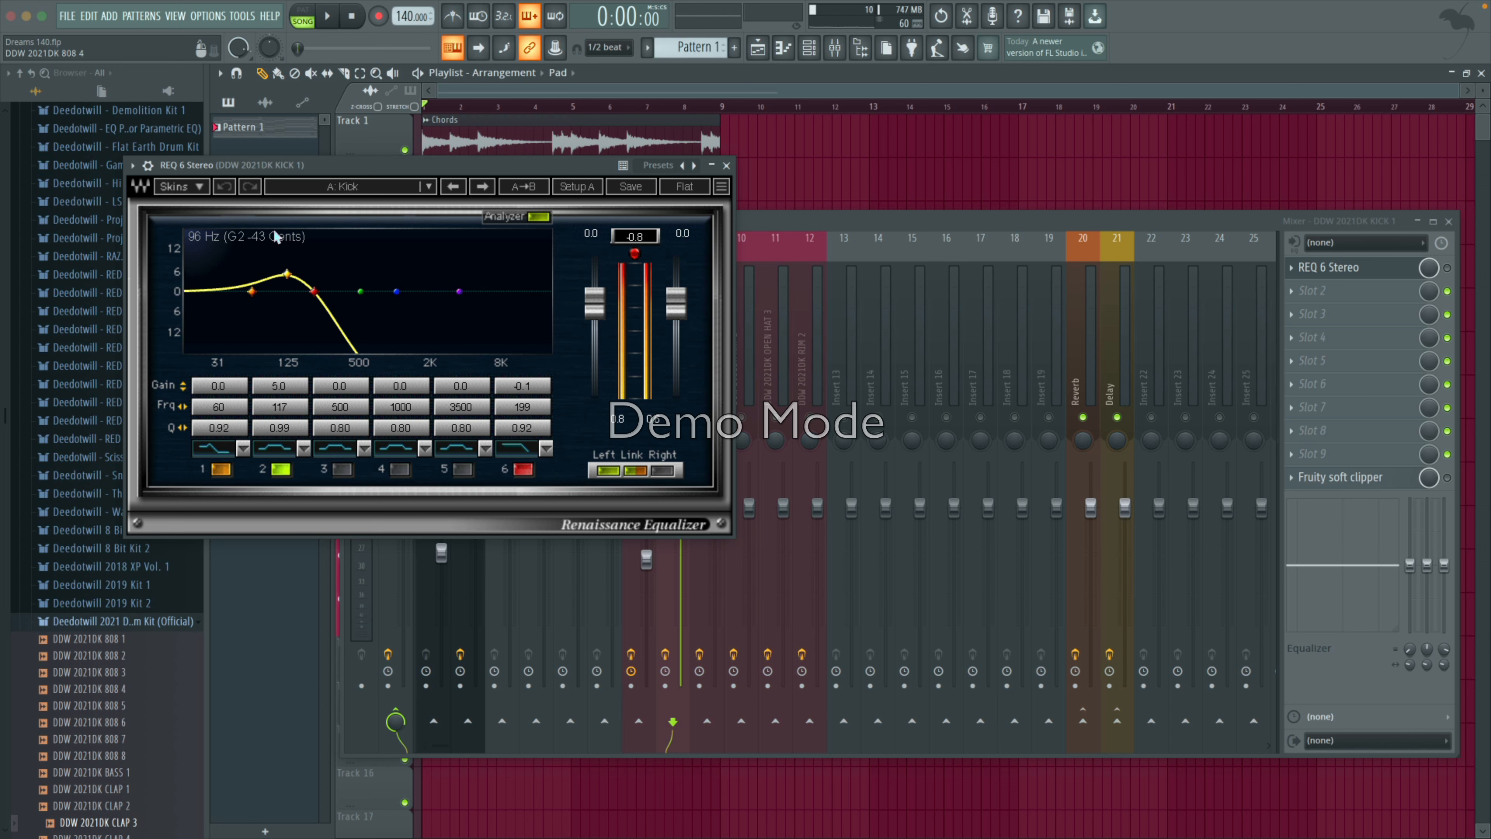
click(727, 166)
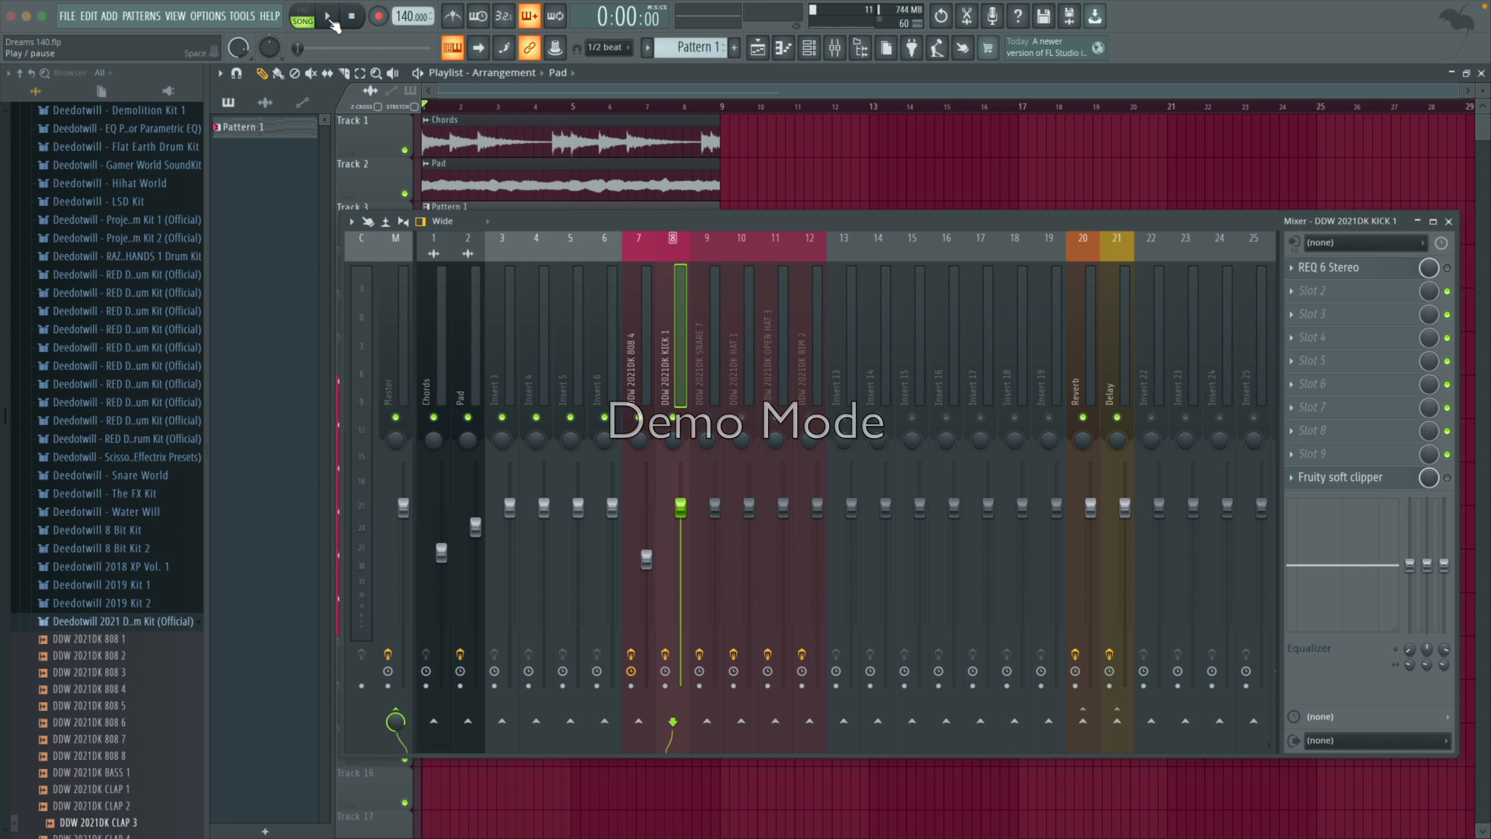
click(327, 16)
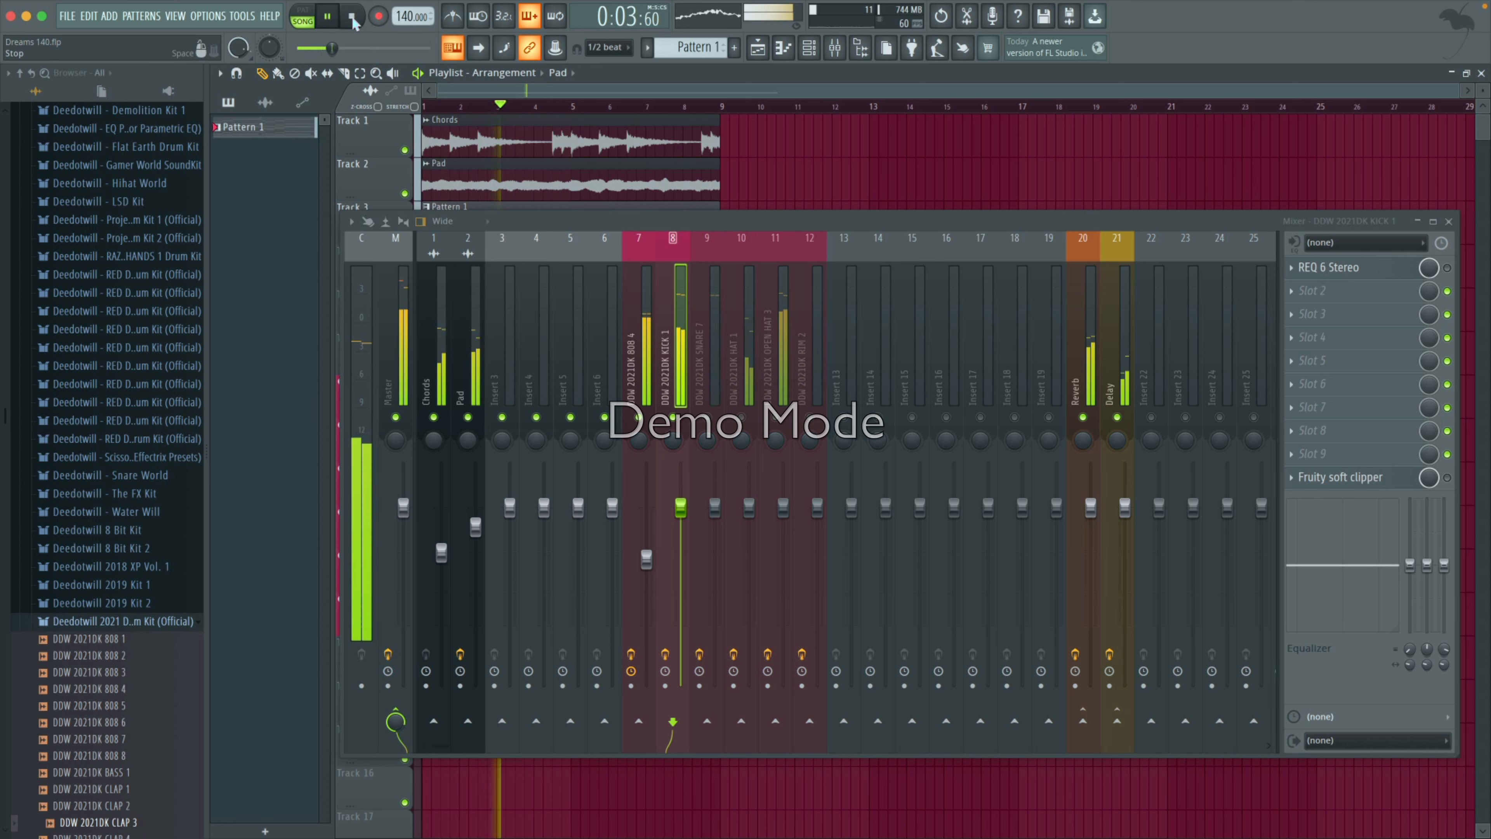
click(352, 17)
click(1447, 268)
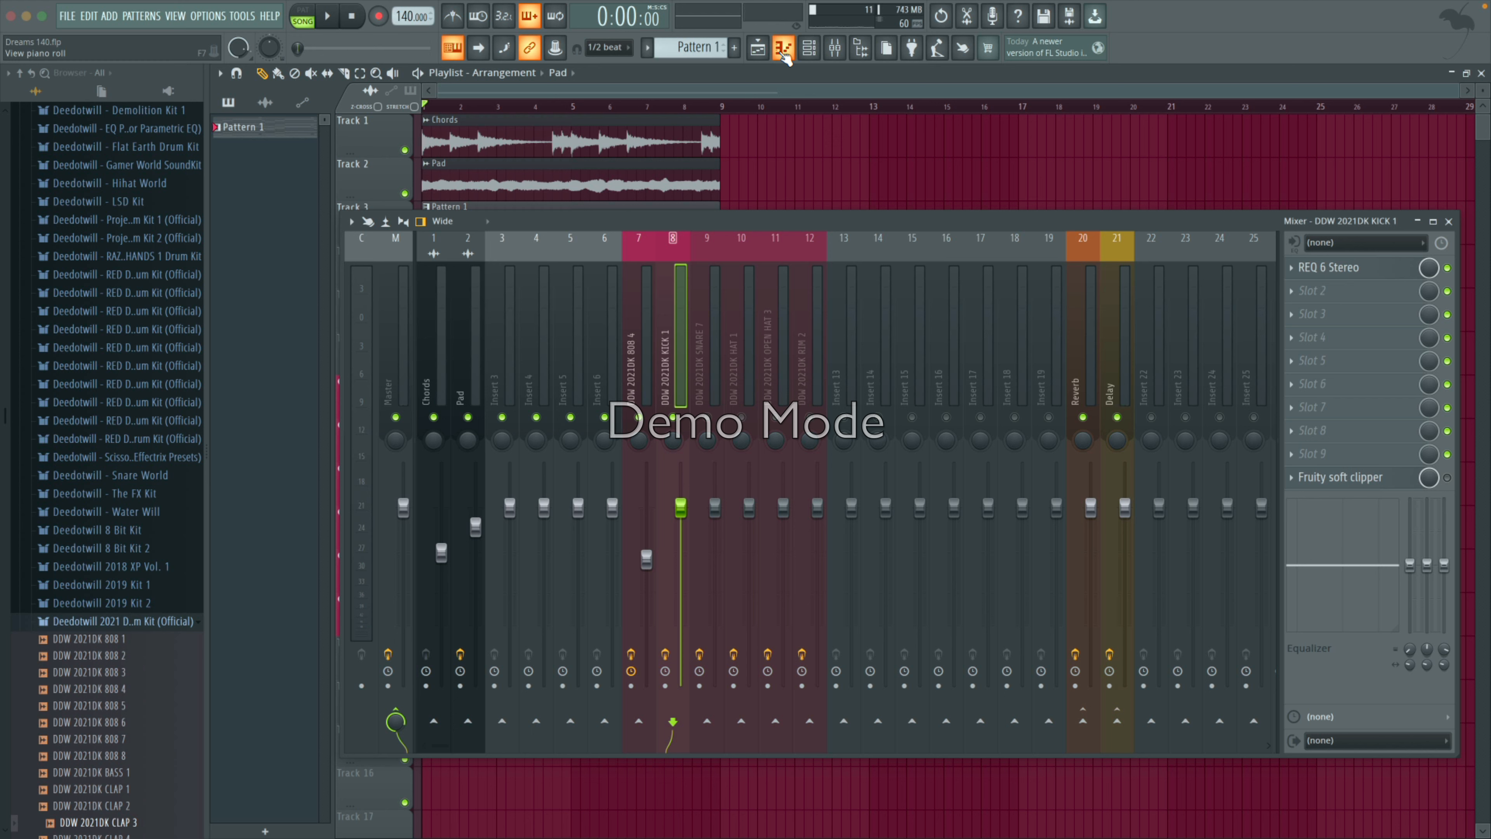
Step: Copy the DDW 2021DK 808 4 channel's notes in the channel rack and show the paste option for DDW 2021DK KICK 1
click(784, 53)
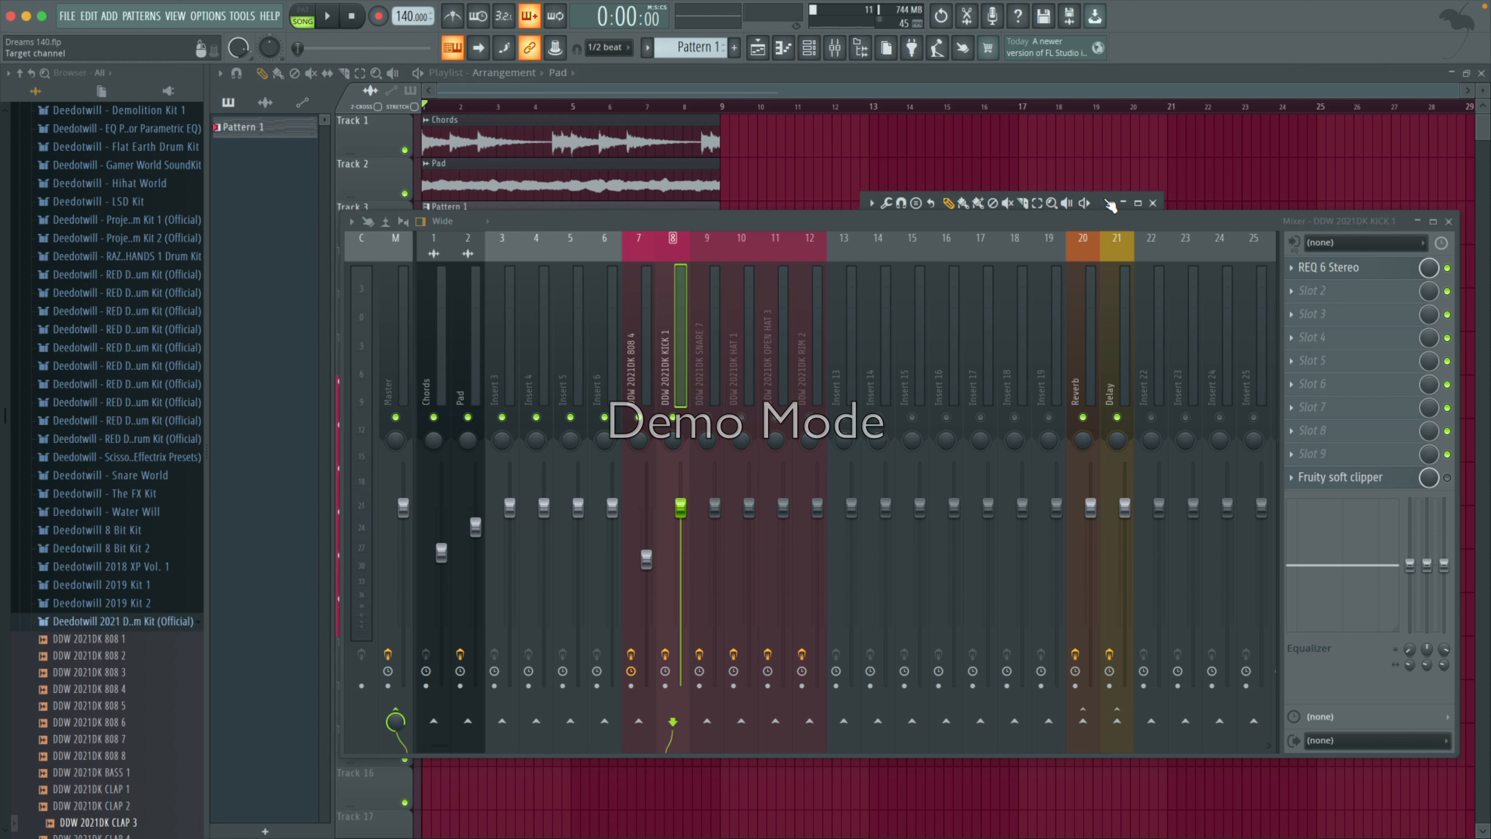
drag(1106, 199, 1046, 118)
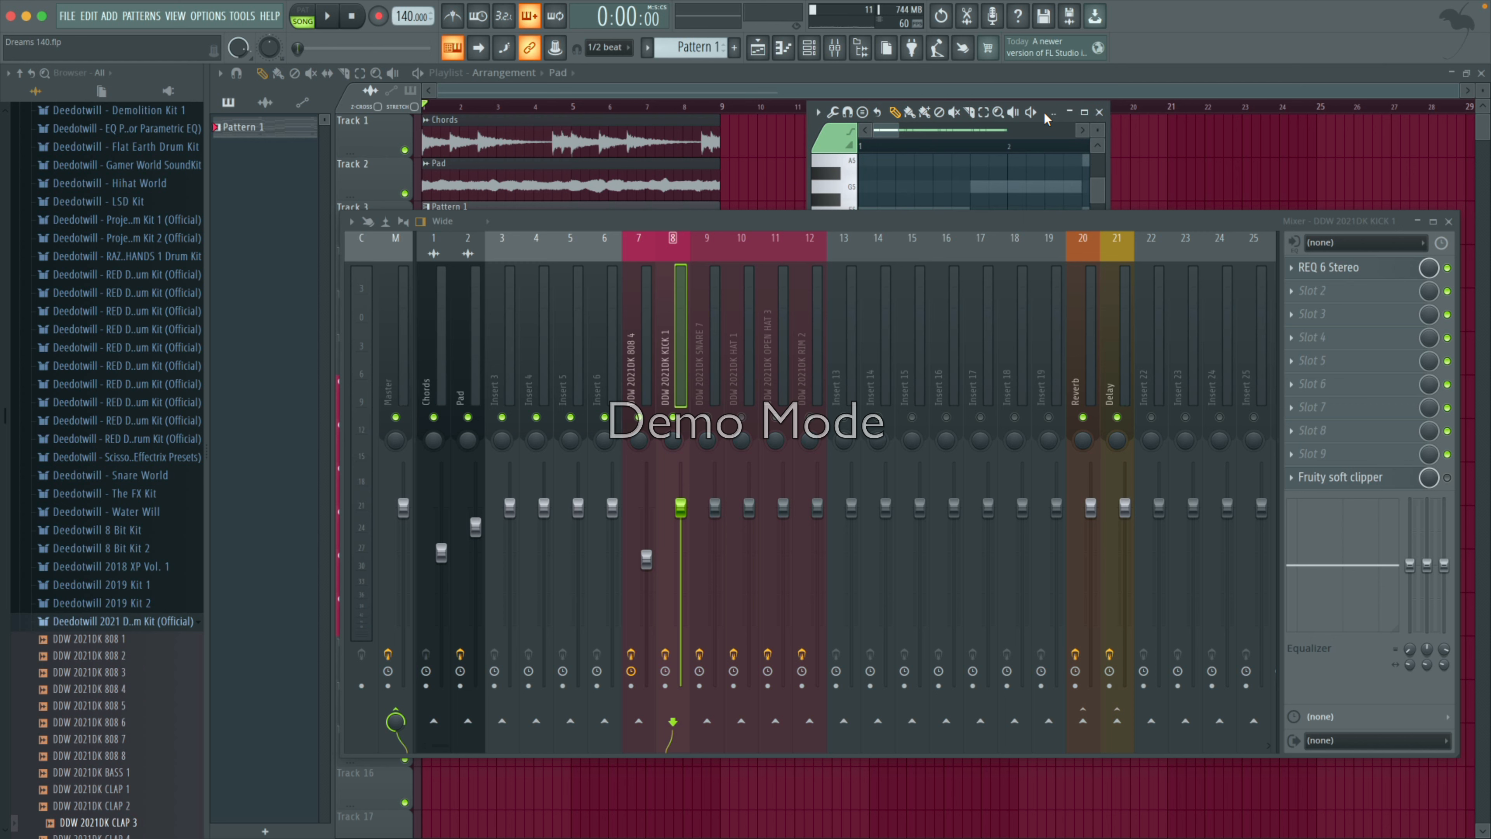
click(809, 48)
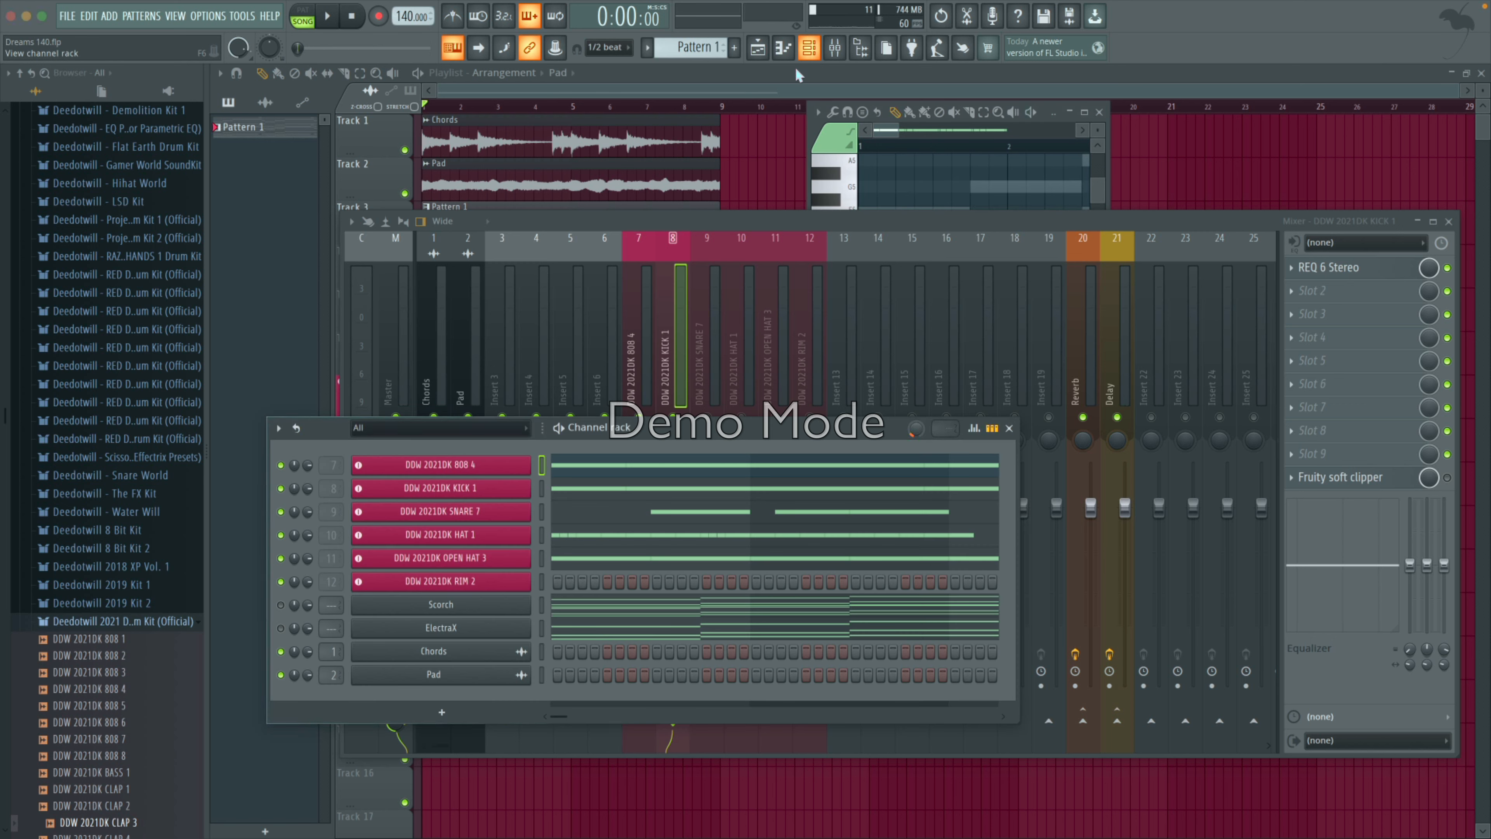
right_click(471, 464)
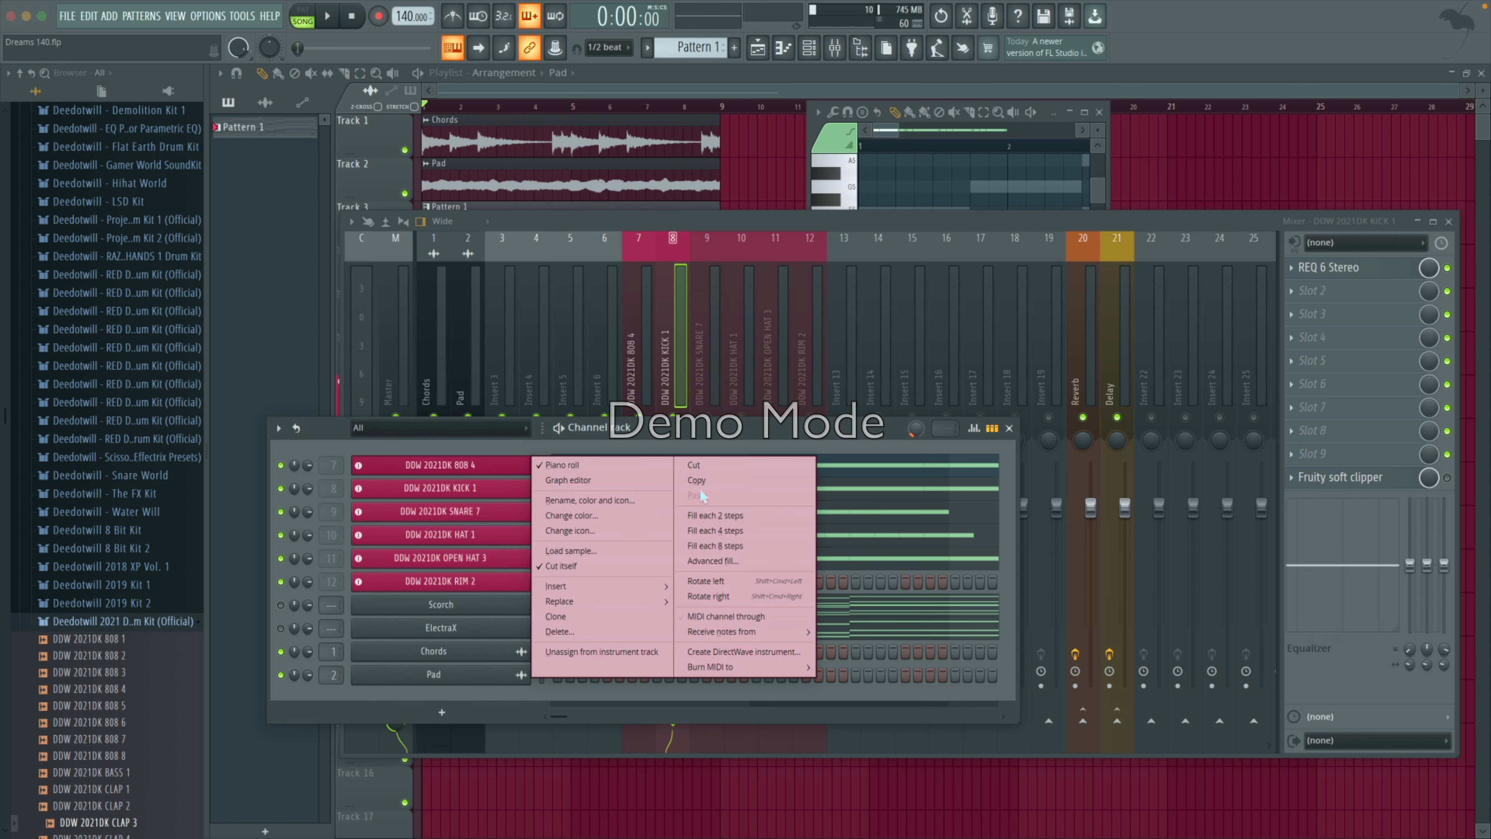
click(708, 483)
right_click(493, 494)
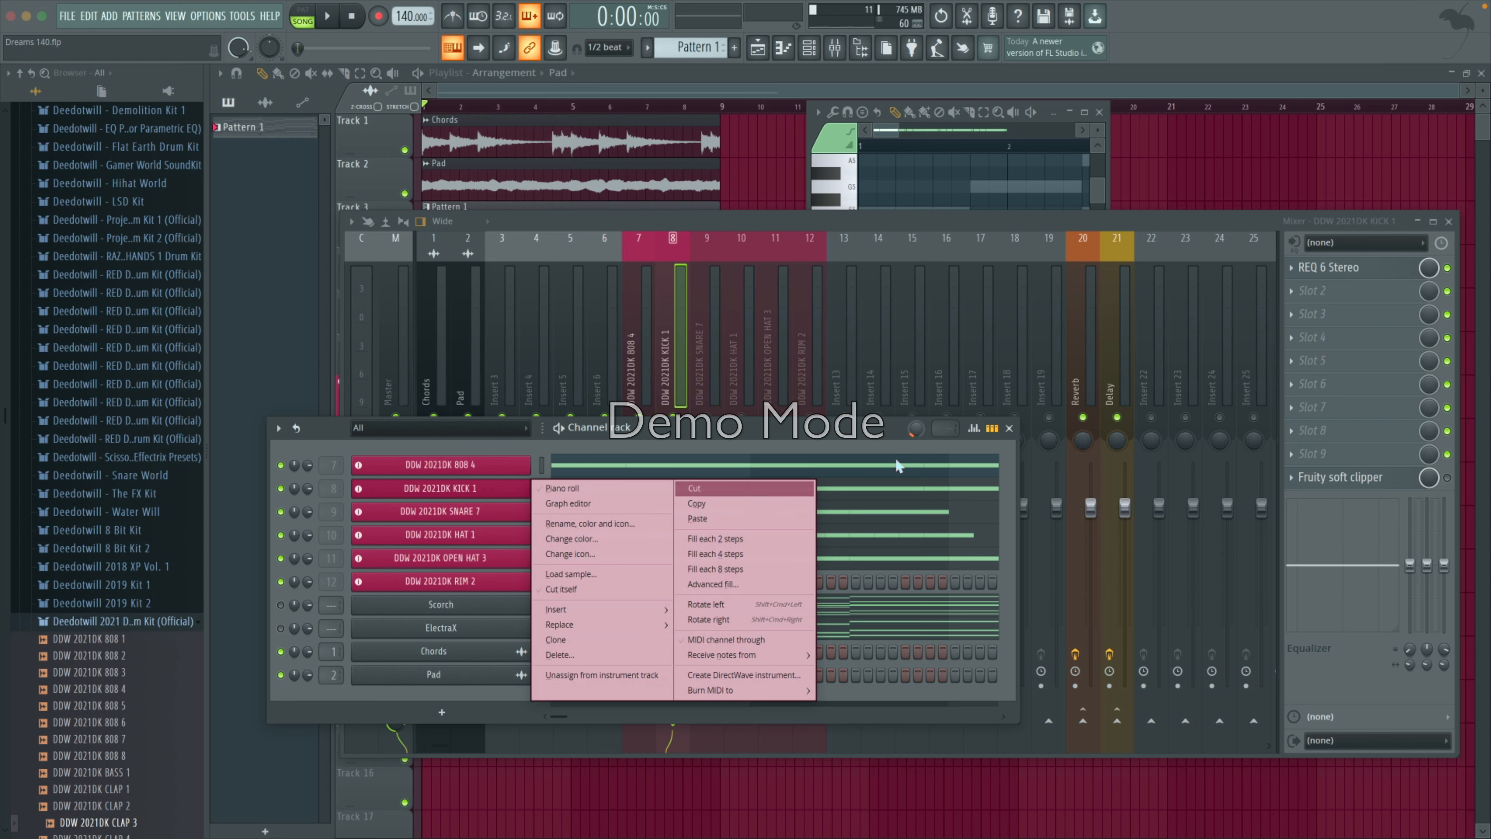
click(798, 428)
click(1009, 428)
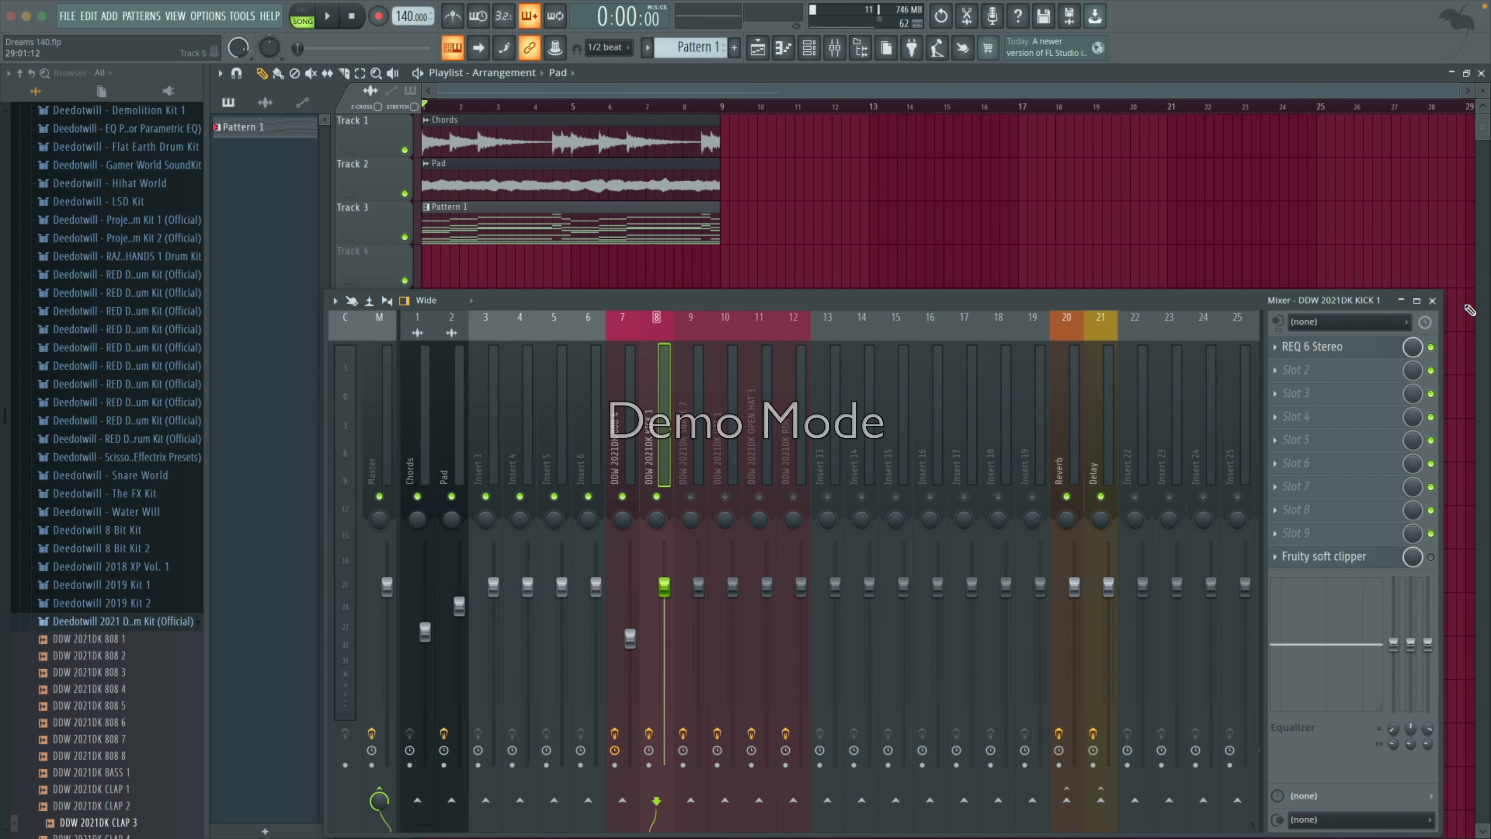
Step: Audition the beat, then set the kick track's Fruity soft clipper threshold to -13.4 dB and close the plugin
click(327, 19)
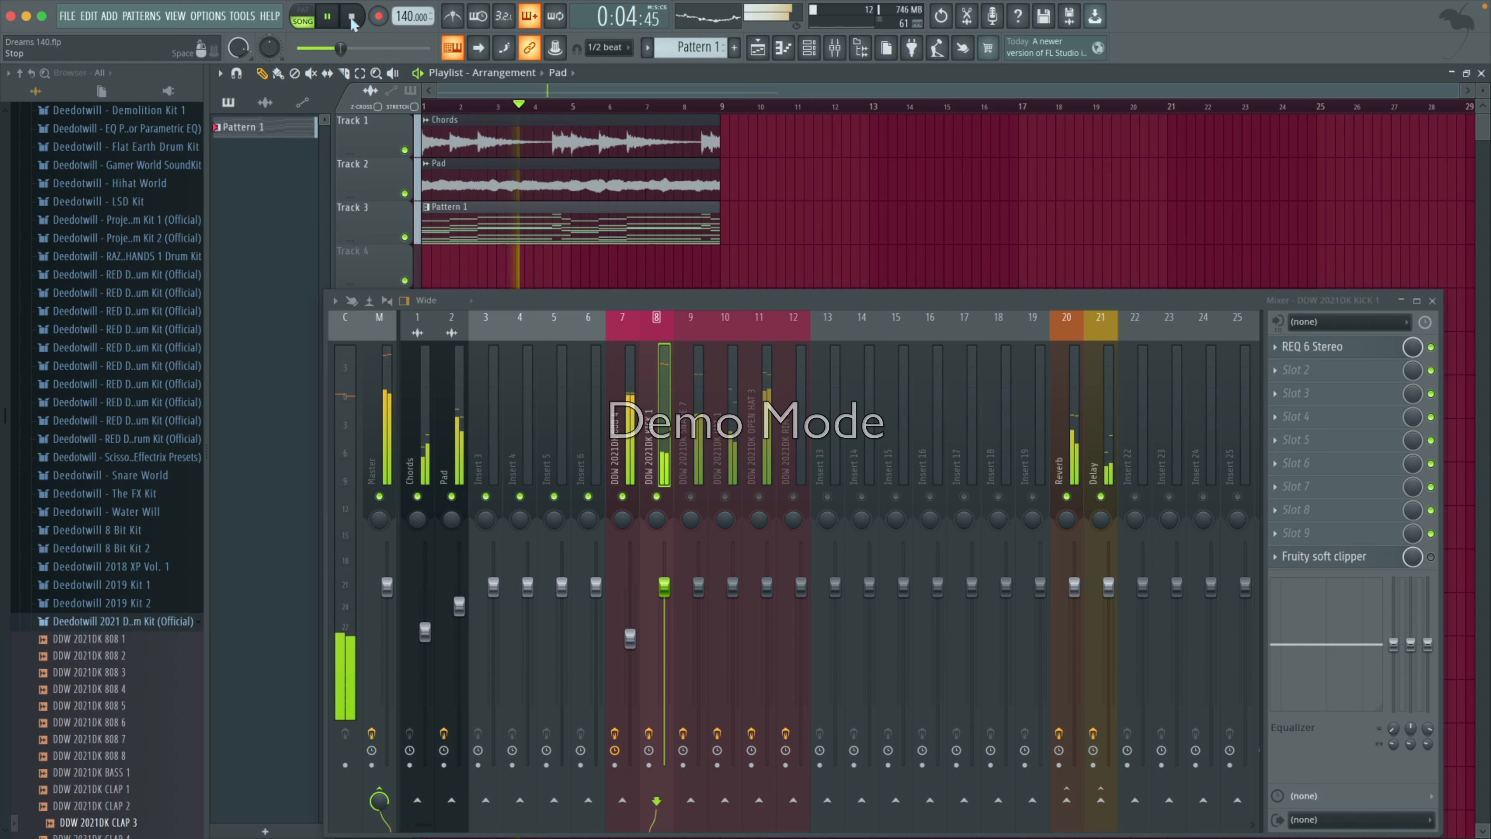
click(353, 17)
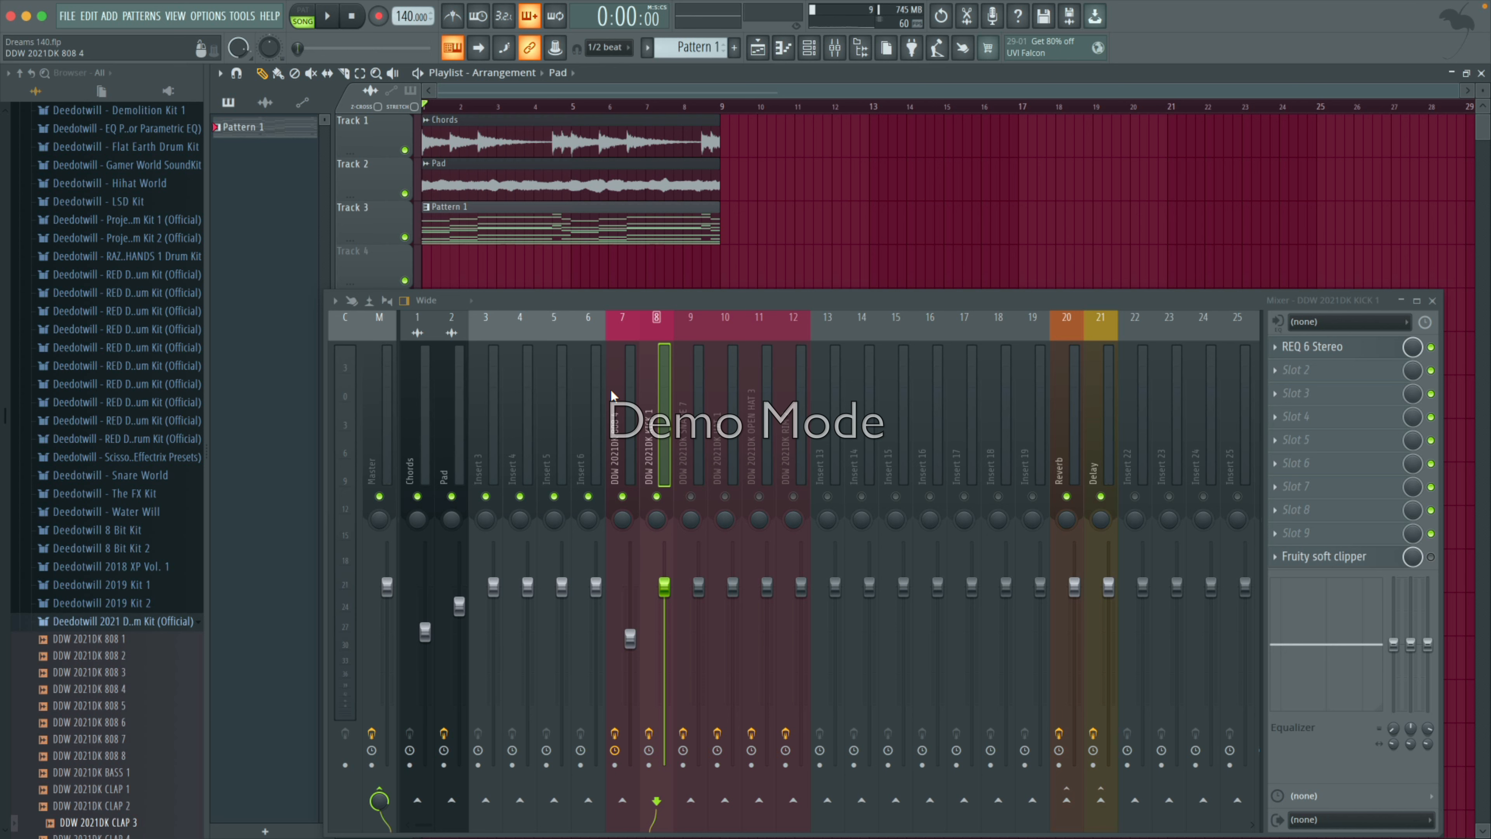
click(1323, 556)
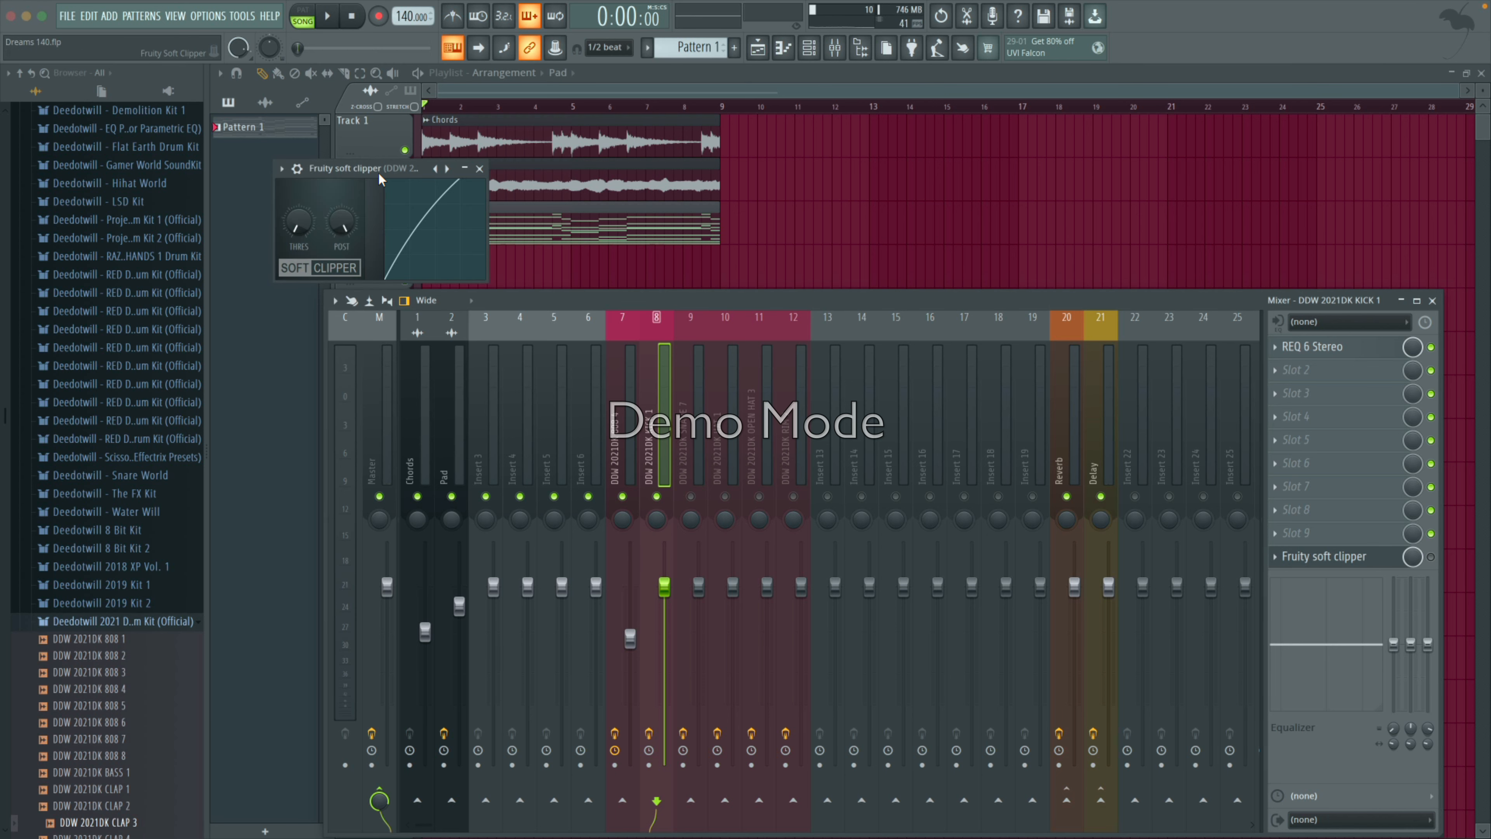
drag(378, 179, 552, 152)
drag(627, 326, 655, 421)
drag(469, 194, 469, 176)
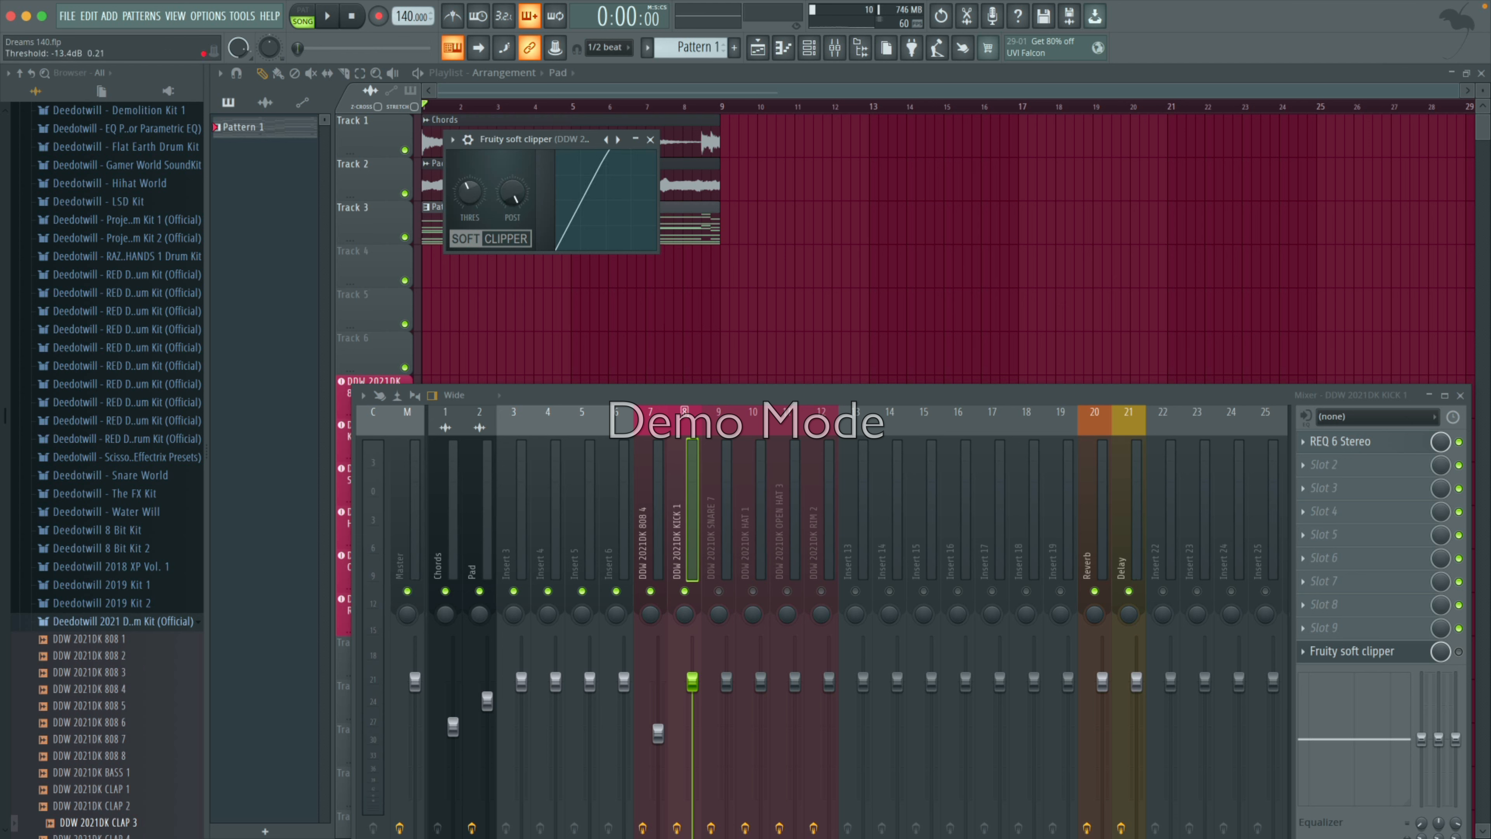
click(650, 139)
Step: Audition the beat with the Master track selected and watch the mixer levels
click(328, 16)
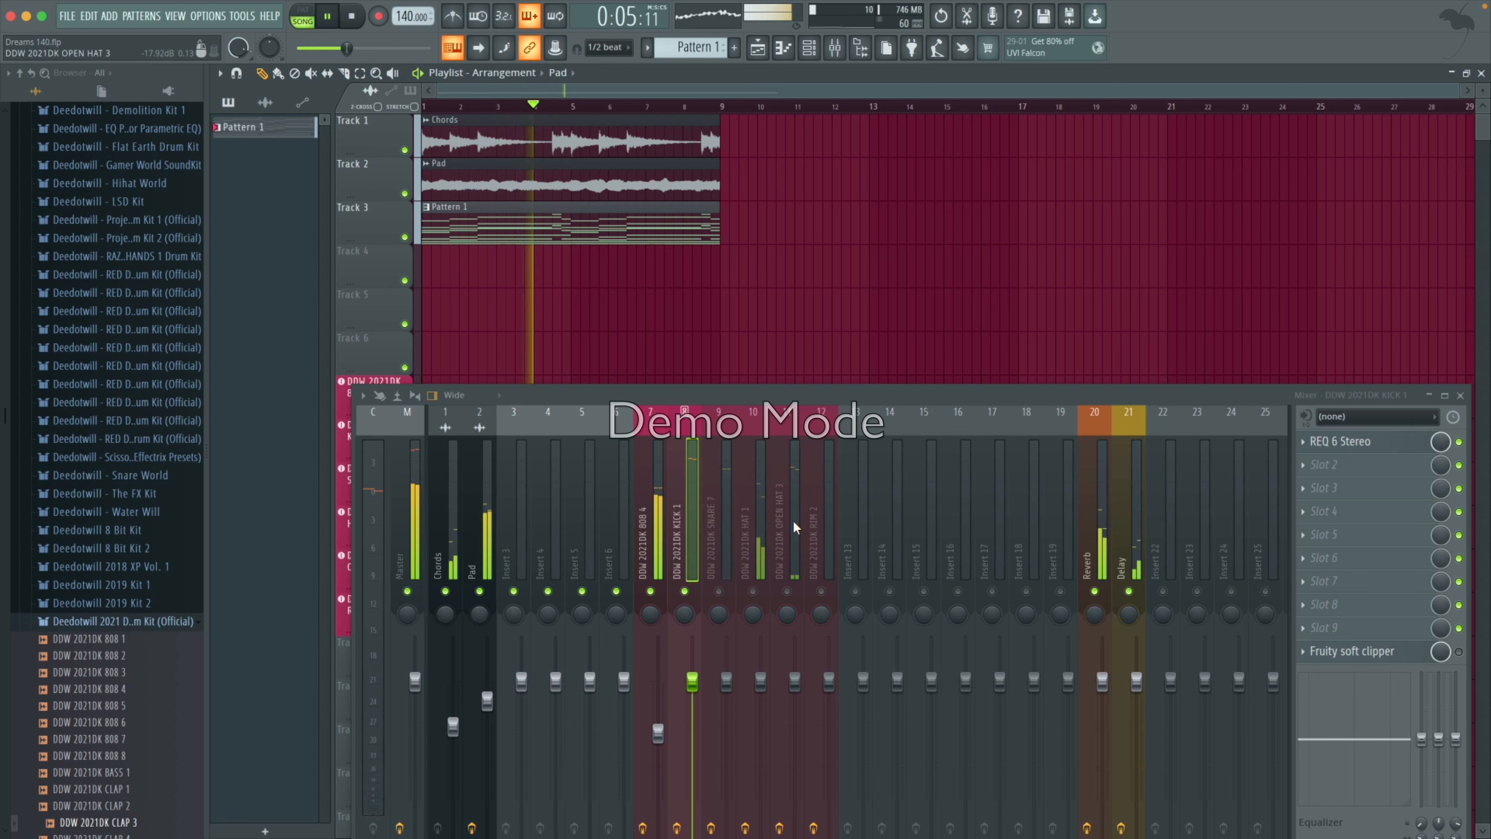
click(411, 554)
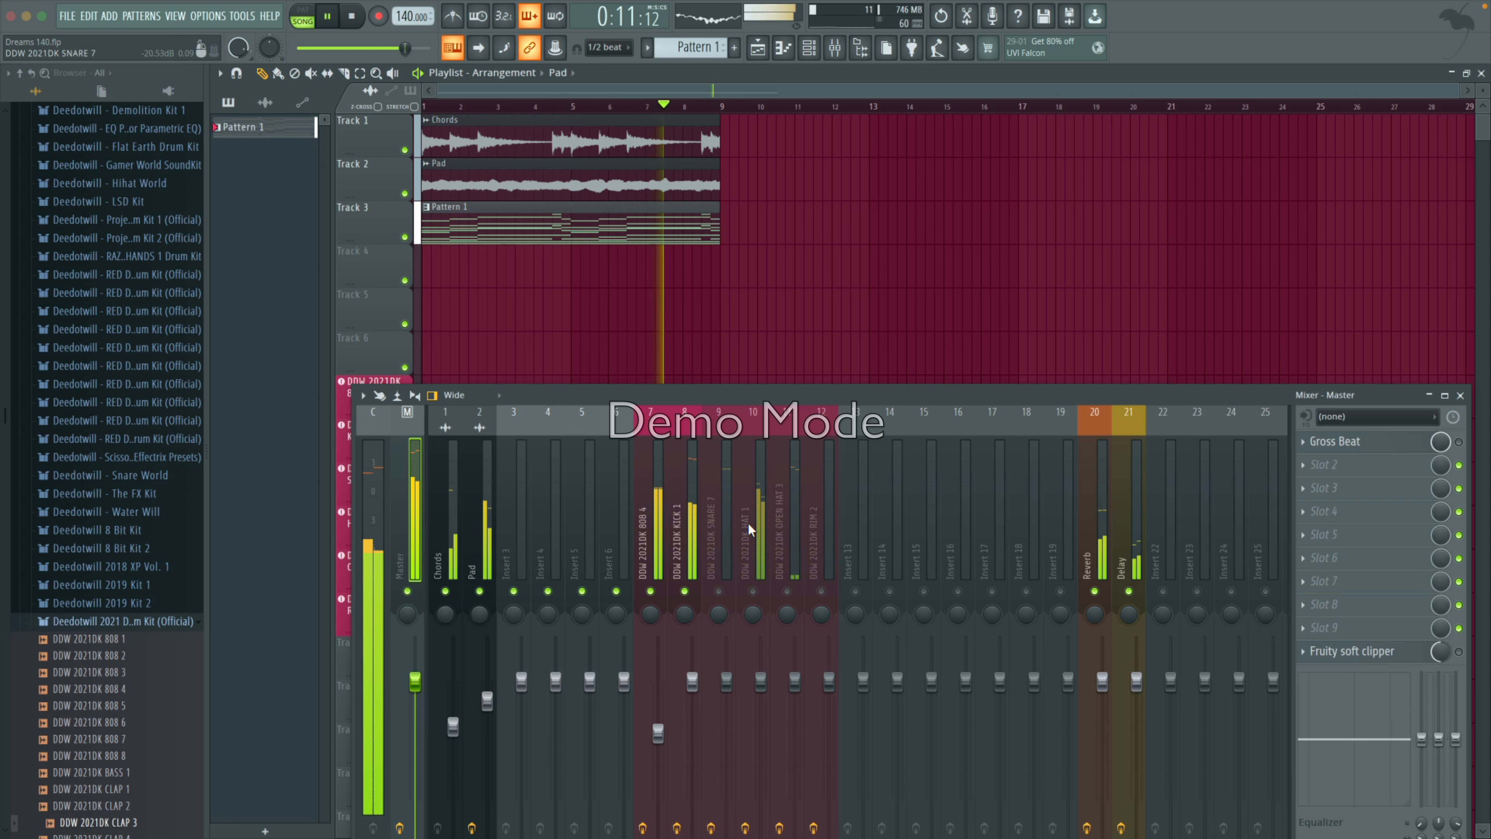
drag(730, 403, 680, 287)
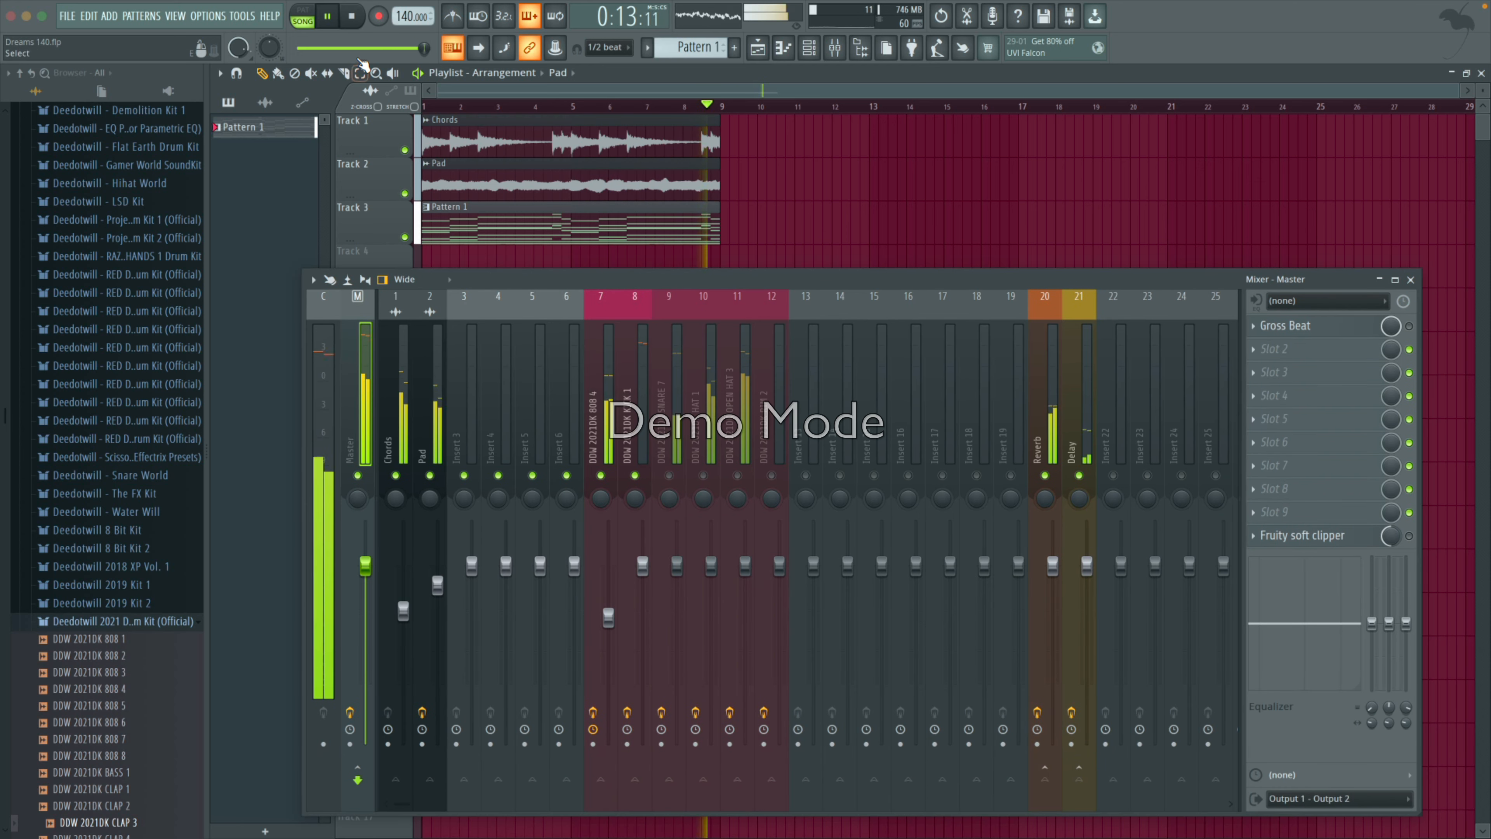
key(space)
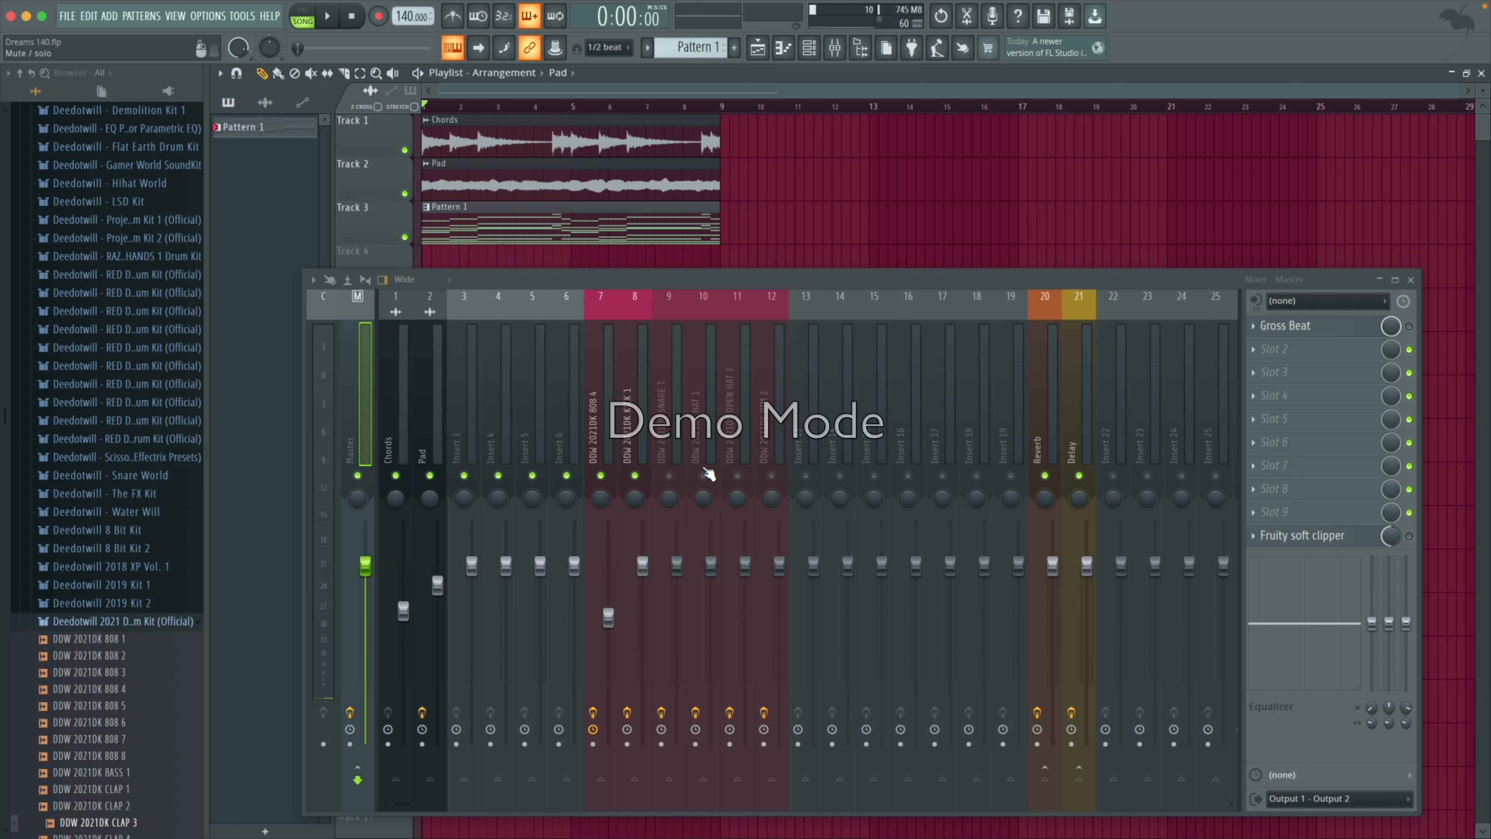
Step: Unmute the DDW 2021DK SNARE 7 track and enable its REQ 6 Stereo after reviewing the equalizer's settings
click(671, 451)
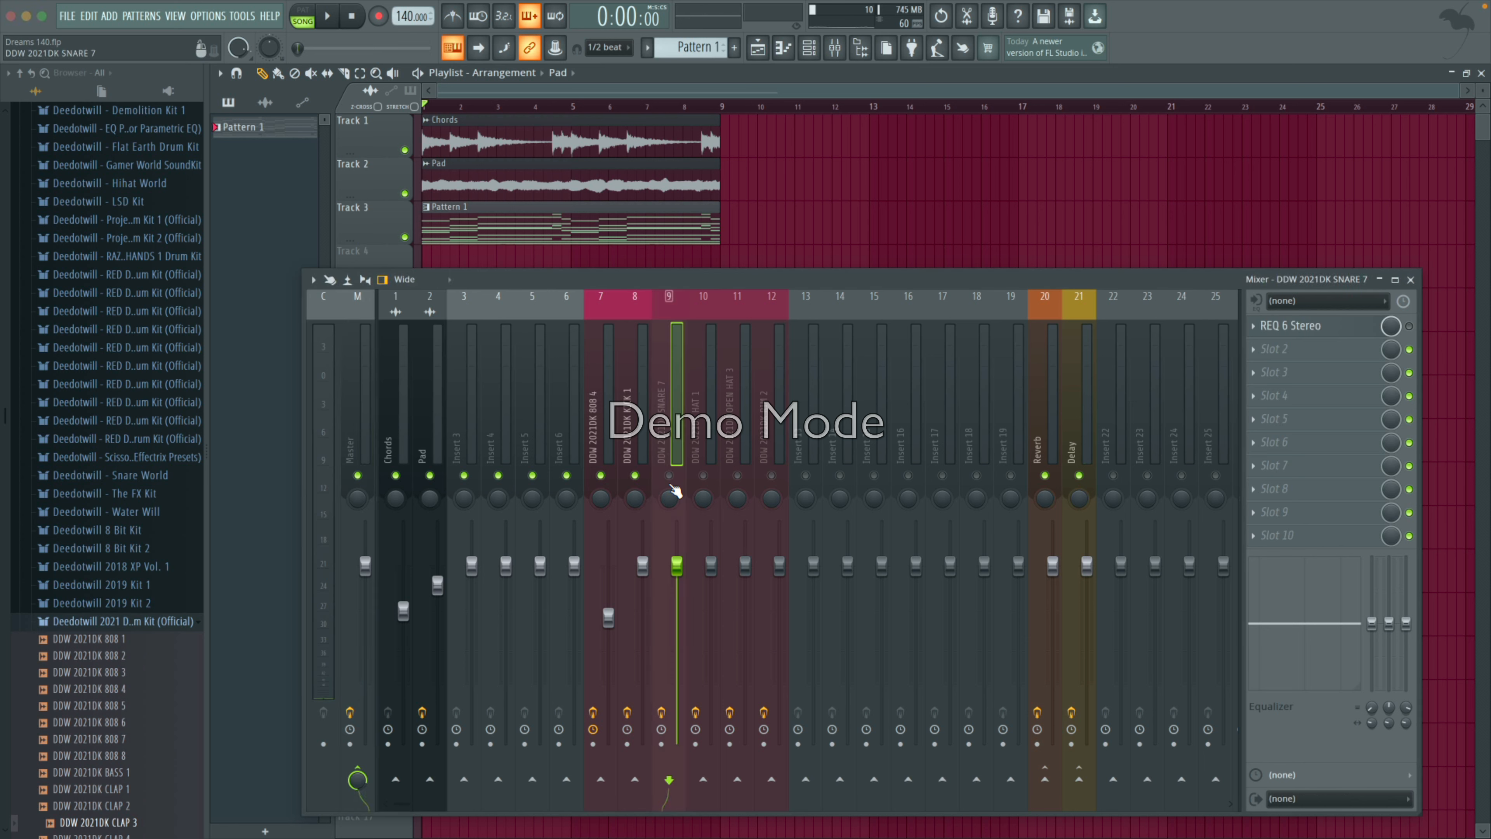
click(668, 475)
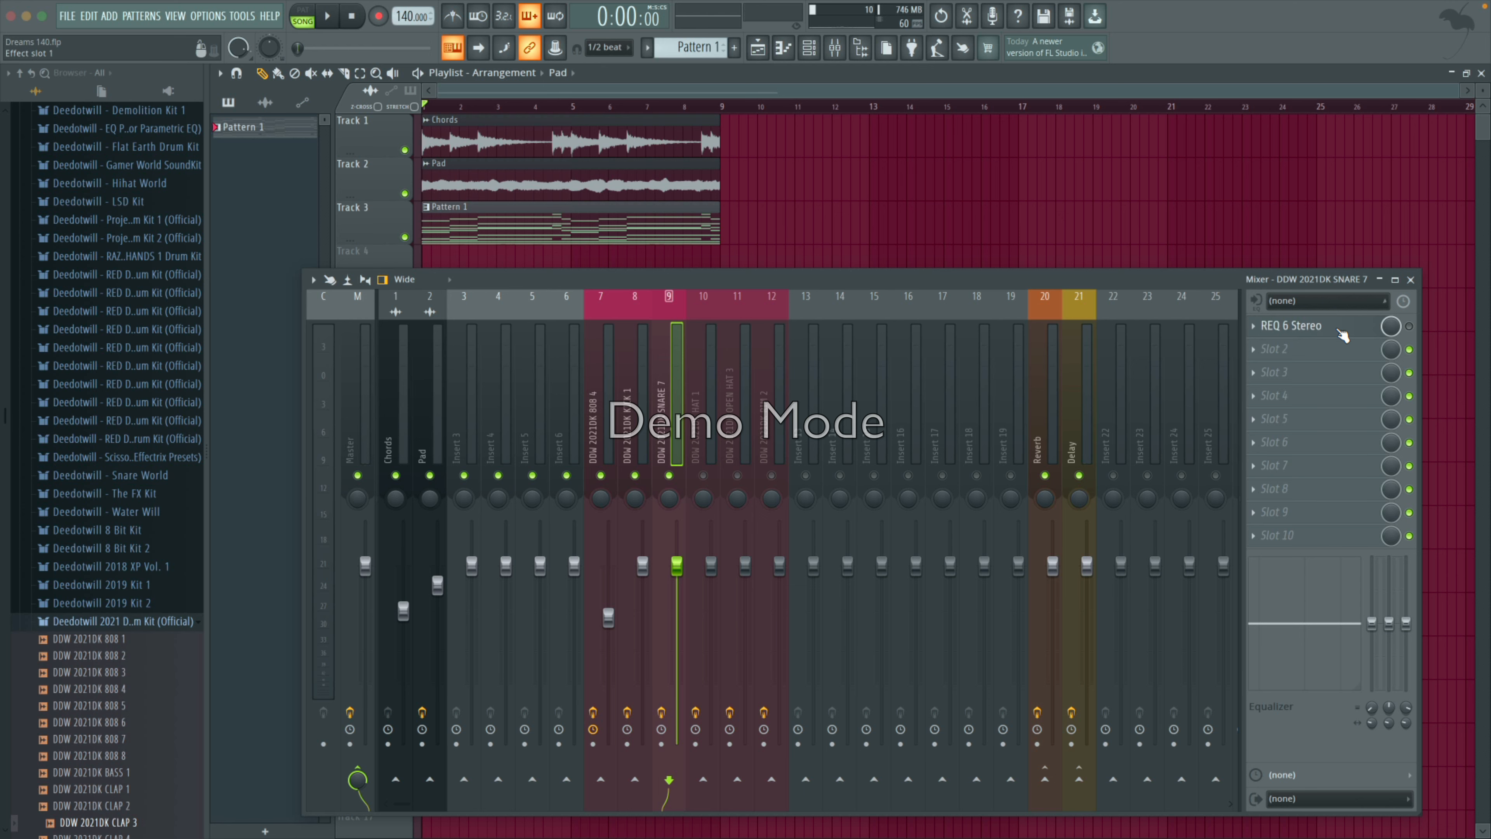
click(1343, 335)
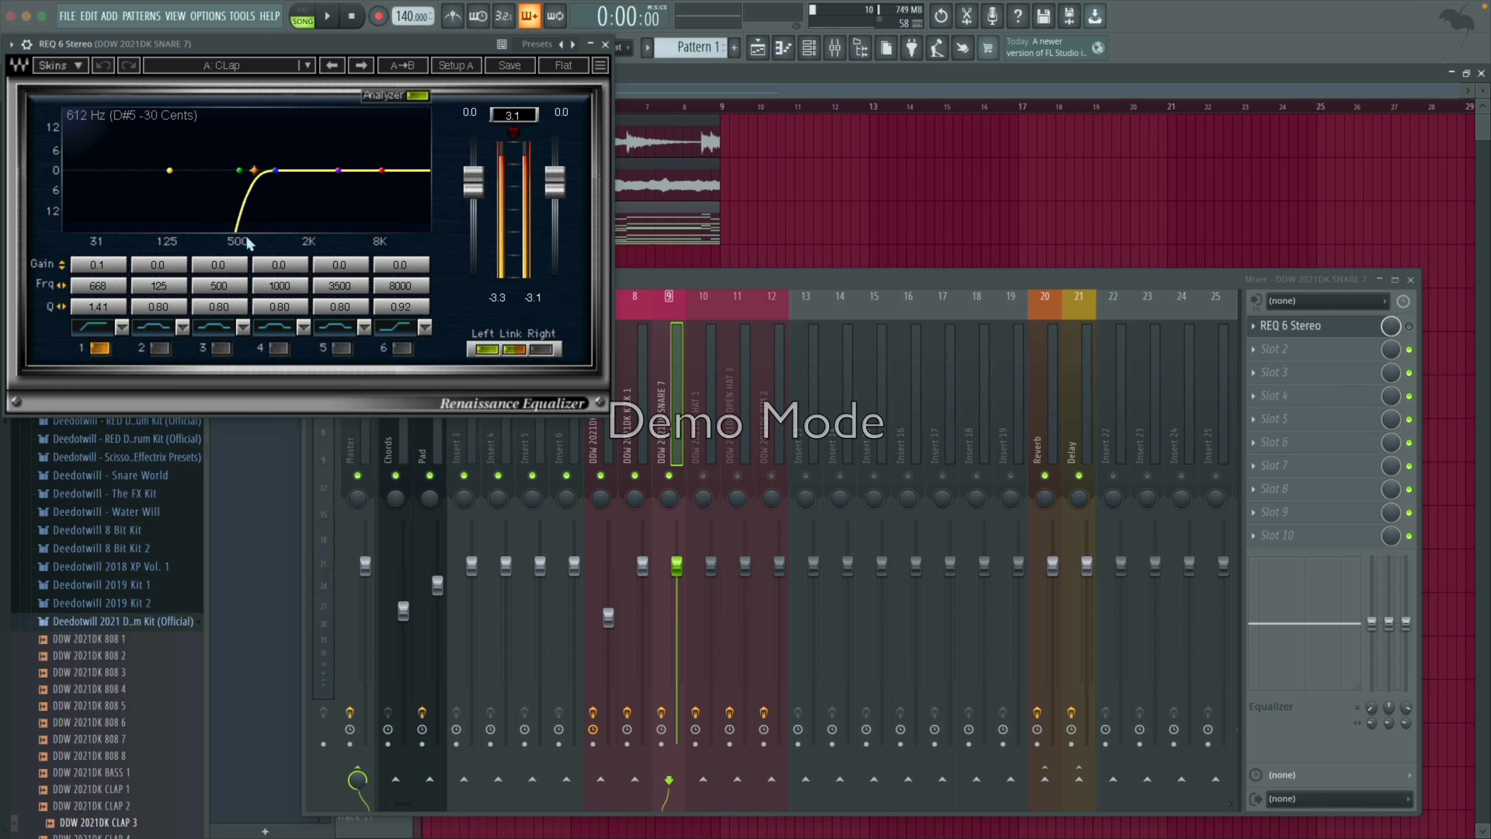
click(1410, 329)
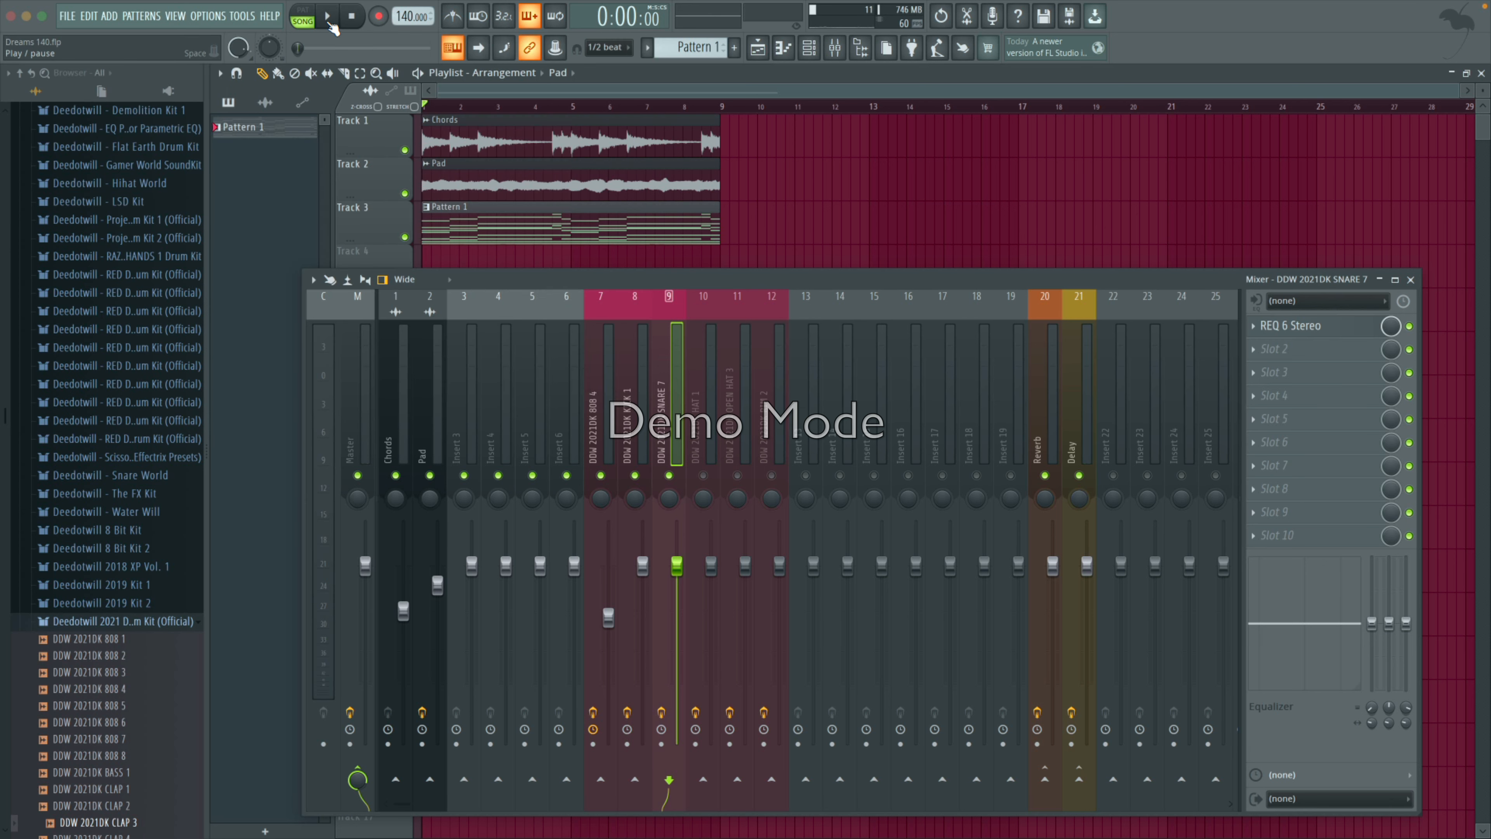
Step: Audition the beat with the equalized snare track in the mix
click(328, 21)
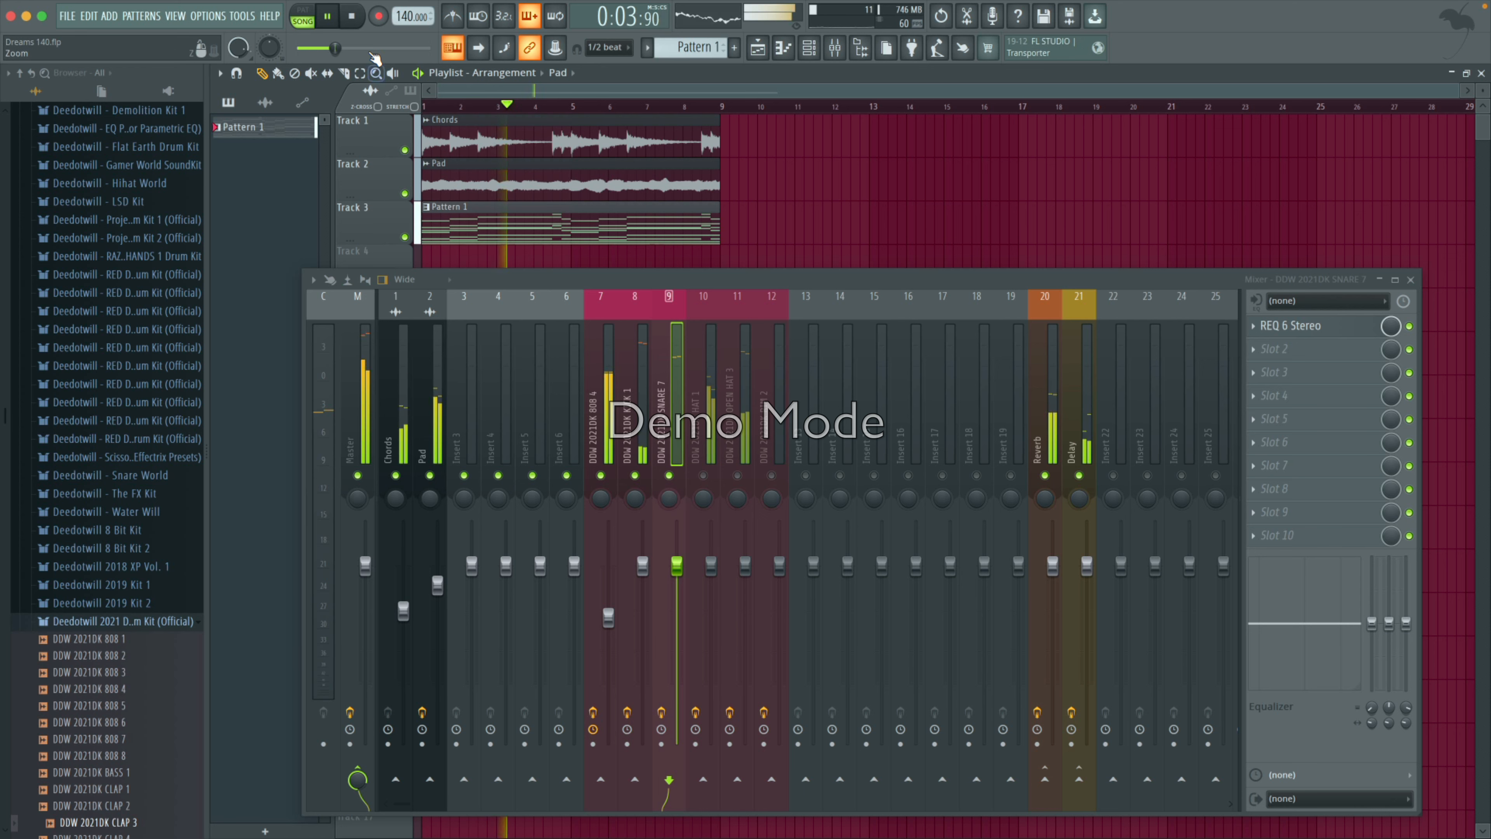
drag(773, 281, 762, 254)
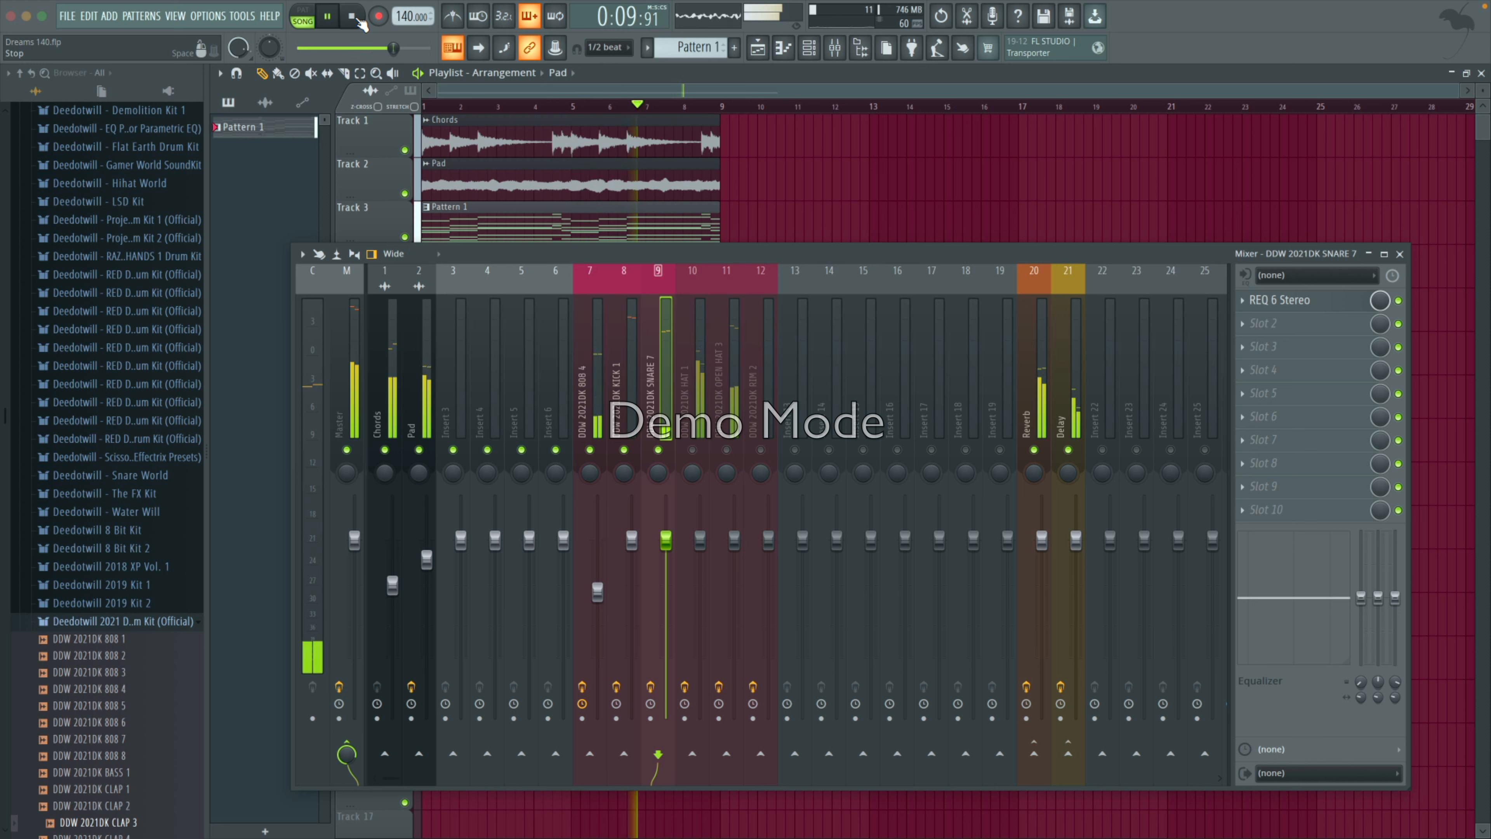
key(space)
Step: Examine the DDW 2021DK KICK 1 and DDW 2021DK SNARE 7 notes in the enlarged piano roll
click(783, 47)
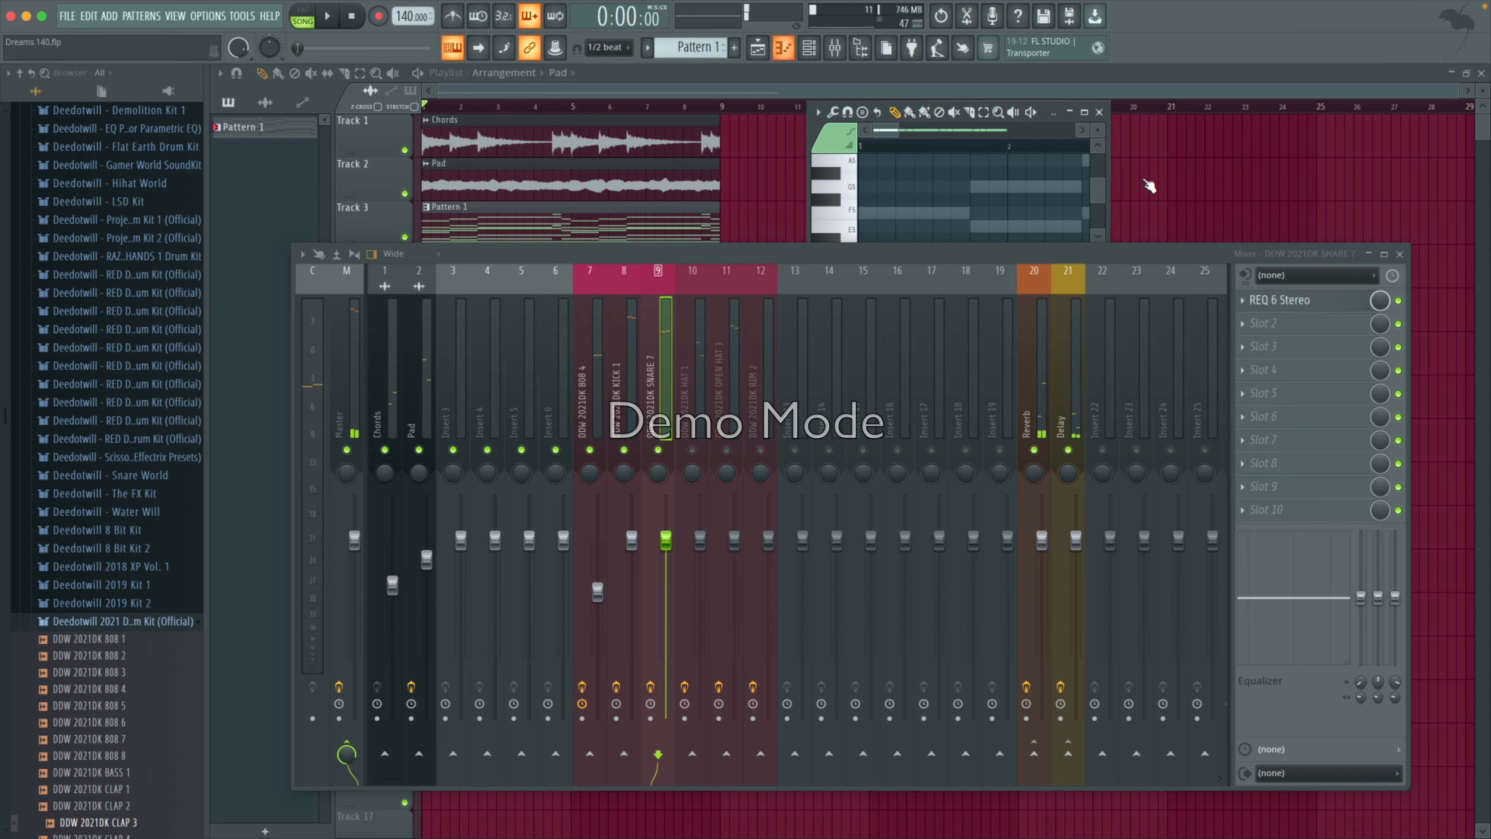
click(1086, 113)
click(1399, 252)
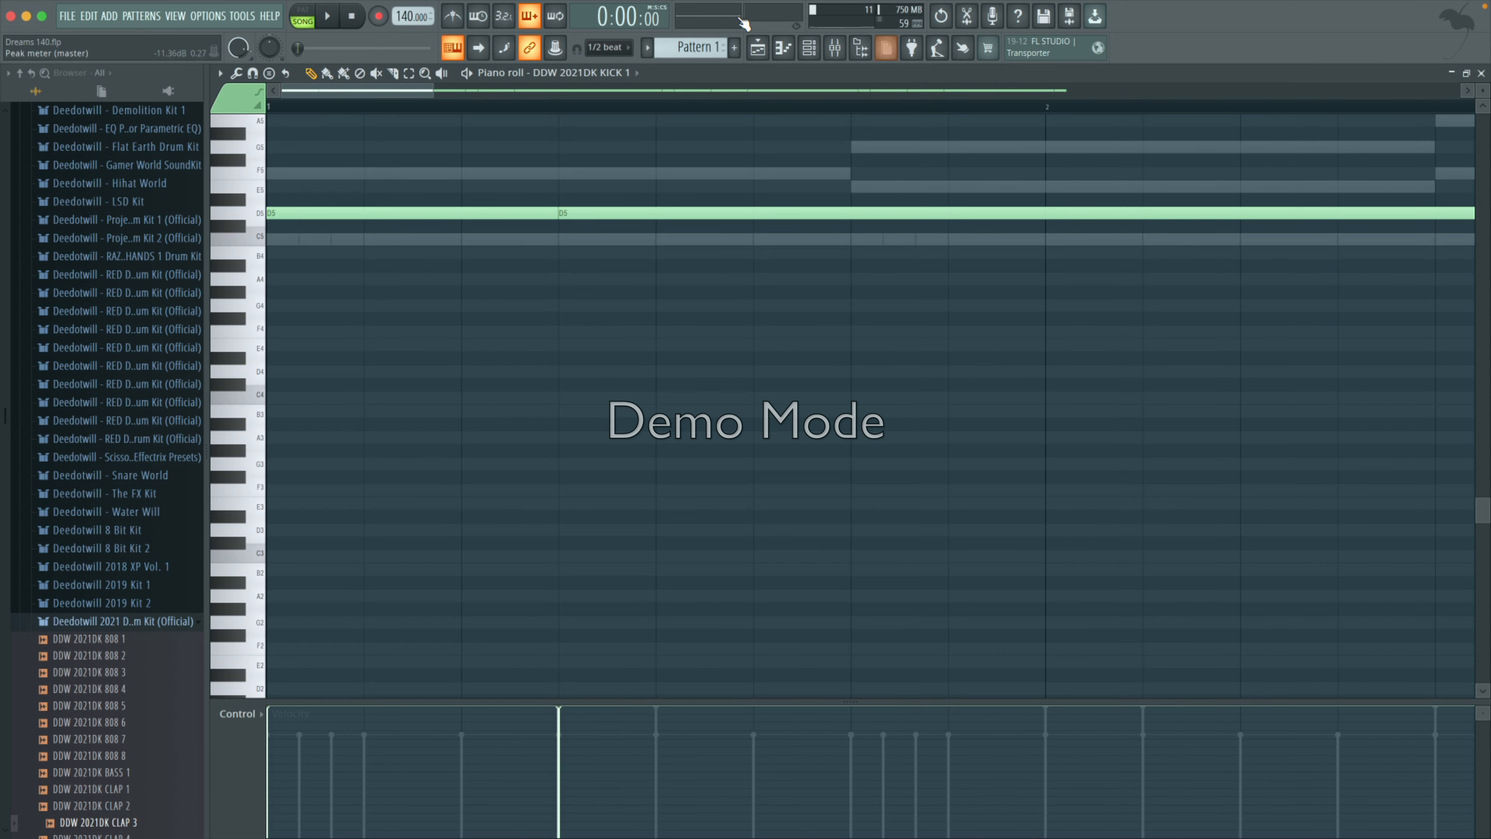
click(614, 69)
click(633, 173)
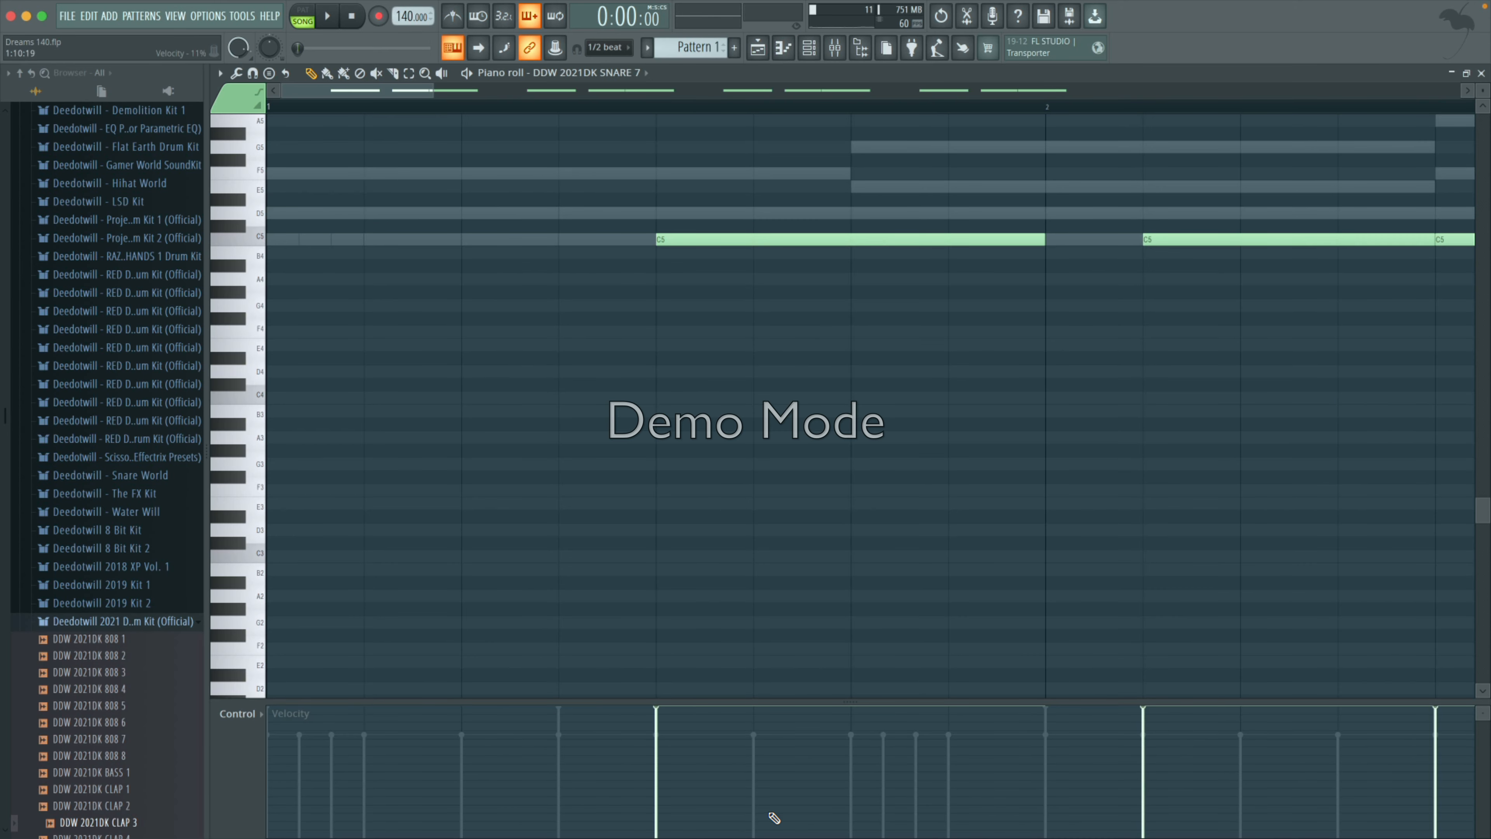
click(1482, 73)
Step: Route the DDW 2021DK SNARE 7 mixer track to the Reverb track and lower the send level while the beat plays
click(834, 48)
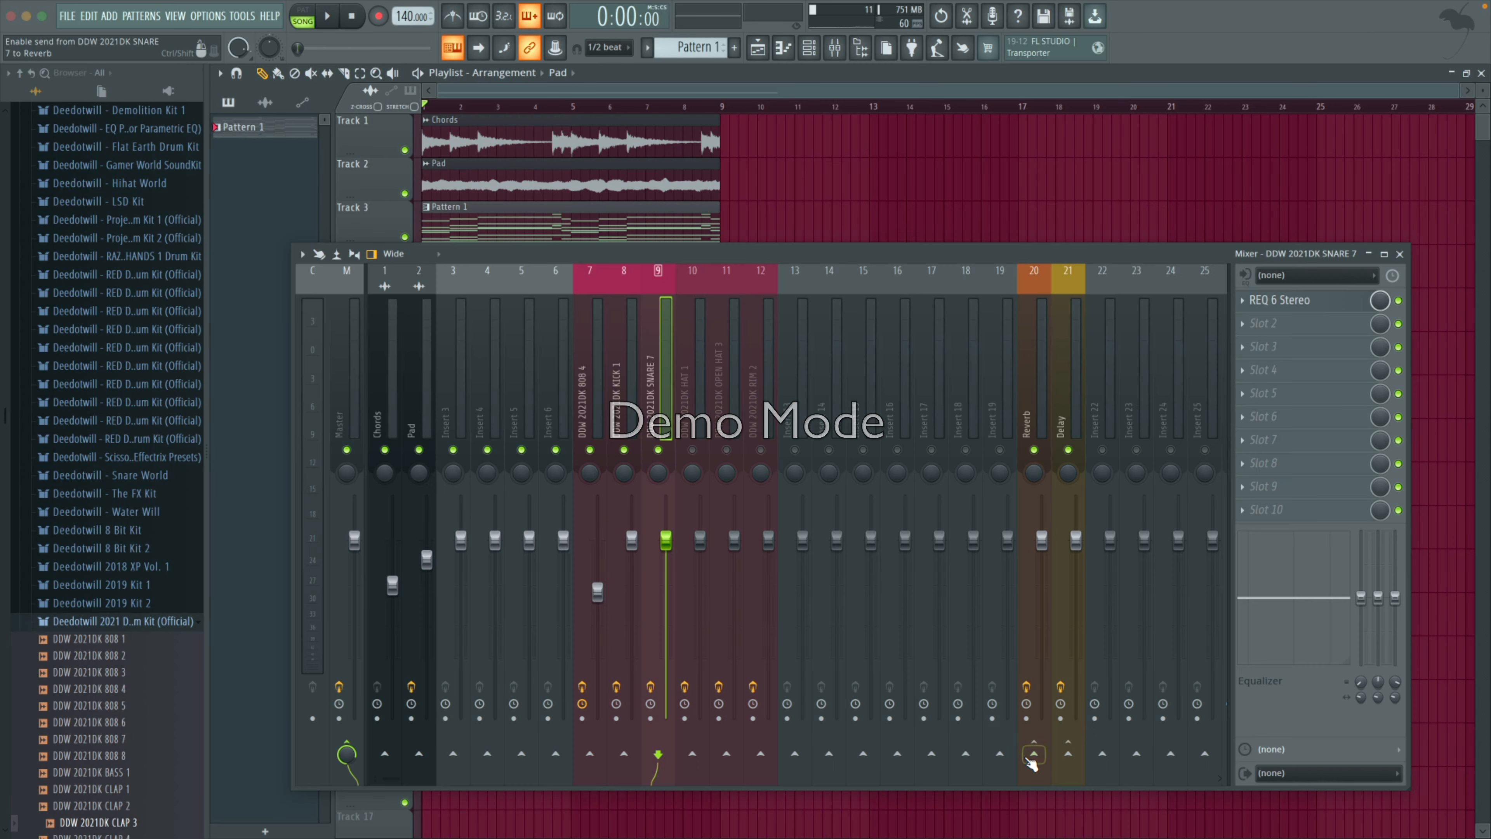
click(1034, 754)
click(329, 20)
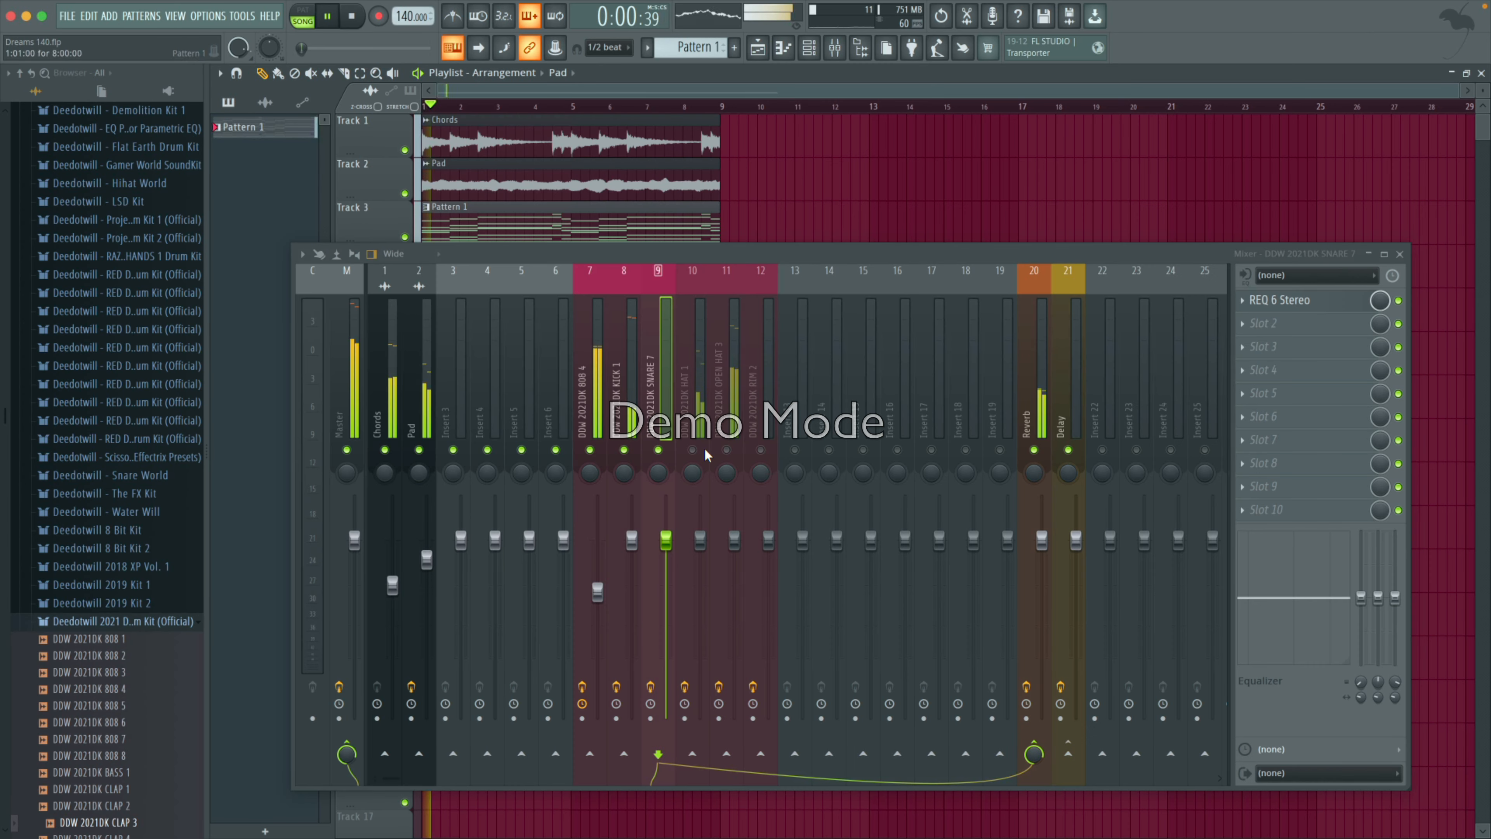
drag(1033, 755, 1033, 807)
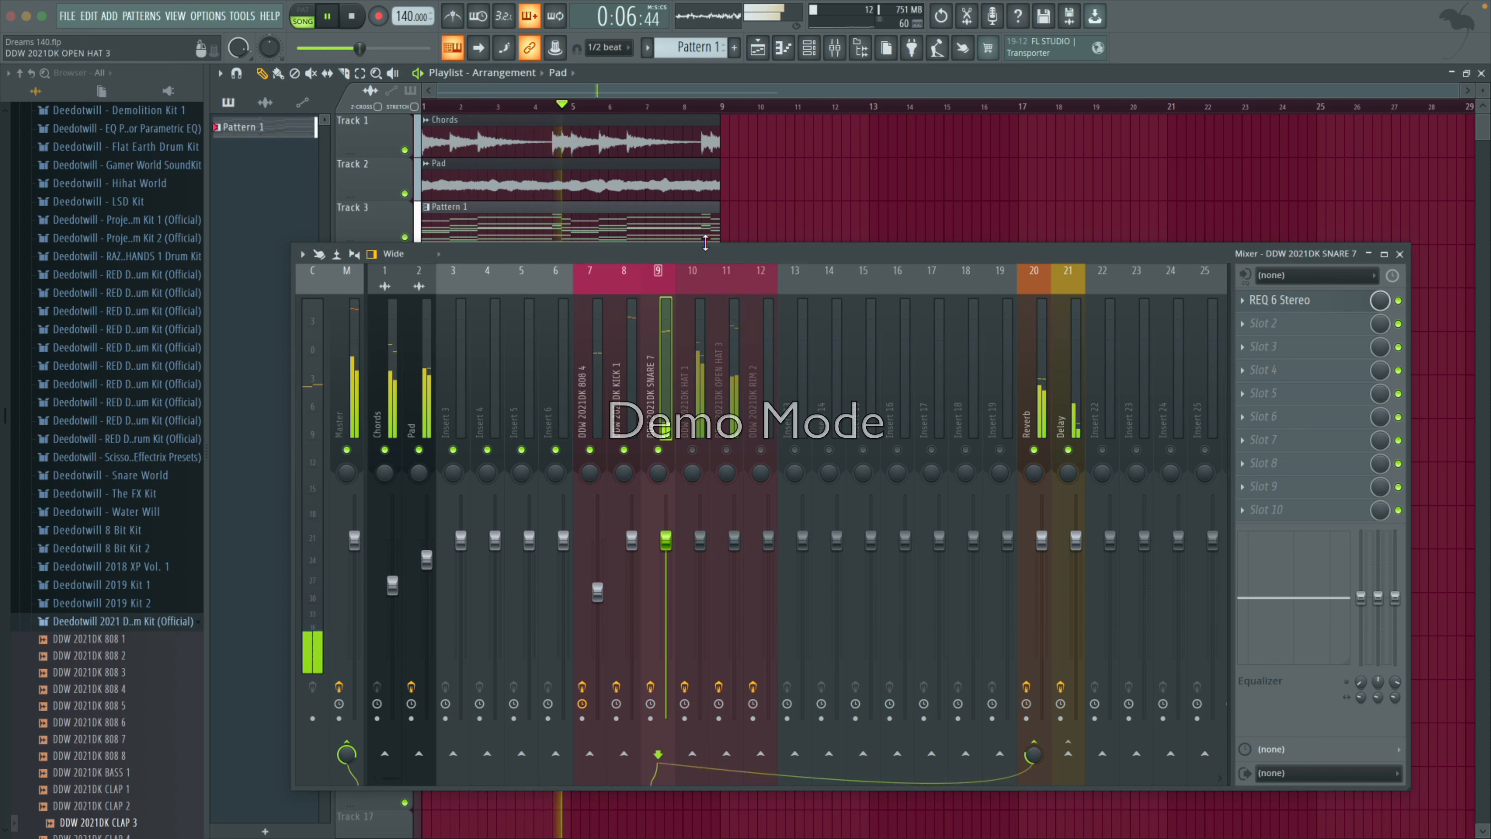
Step: Pan the DDW 2021DK SNARE 7 track slightly left, to about 13%, while auditioning the beat
drag(657, 473, 657, 493)
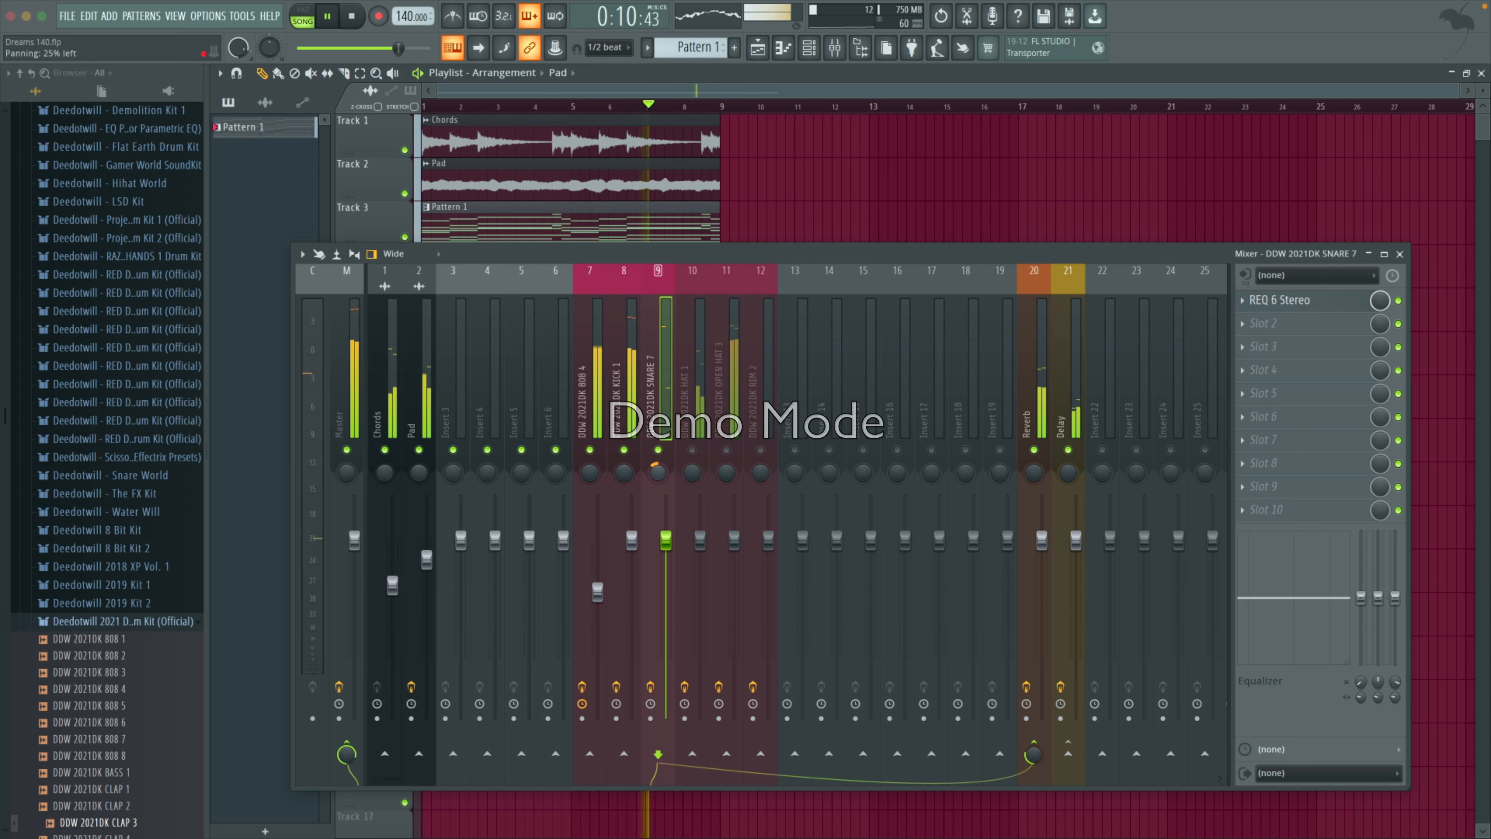
click(353, 17)
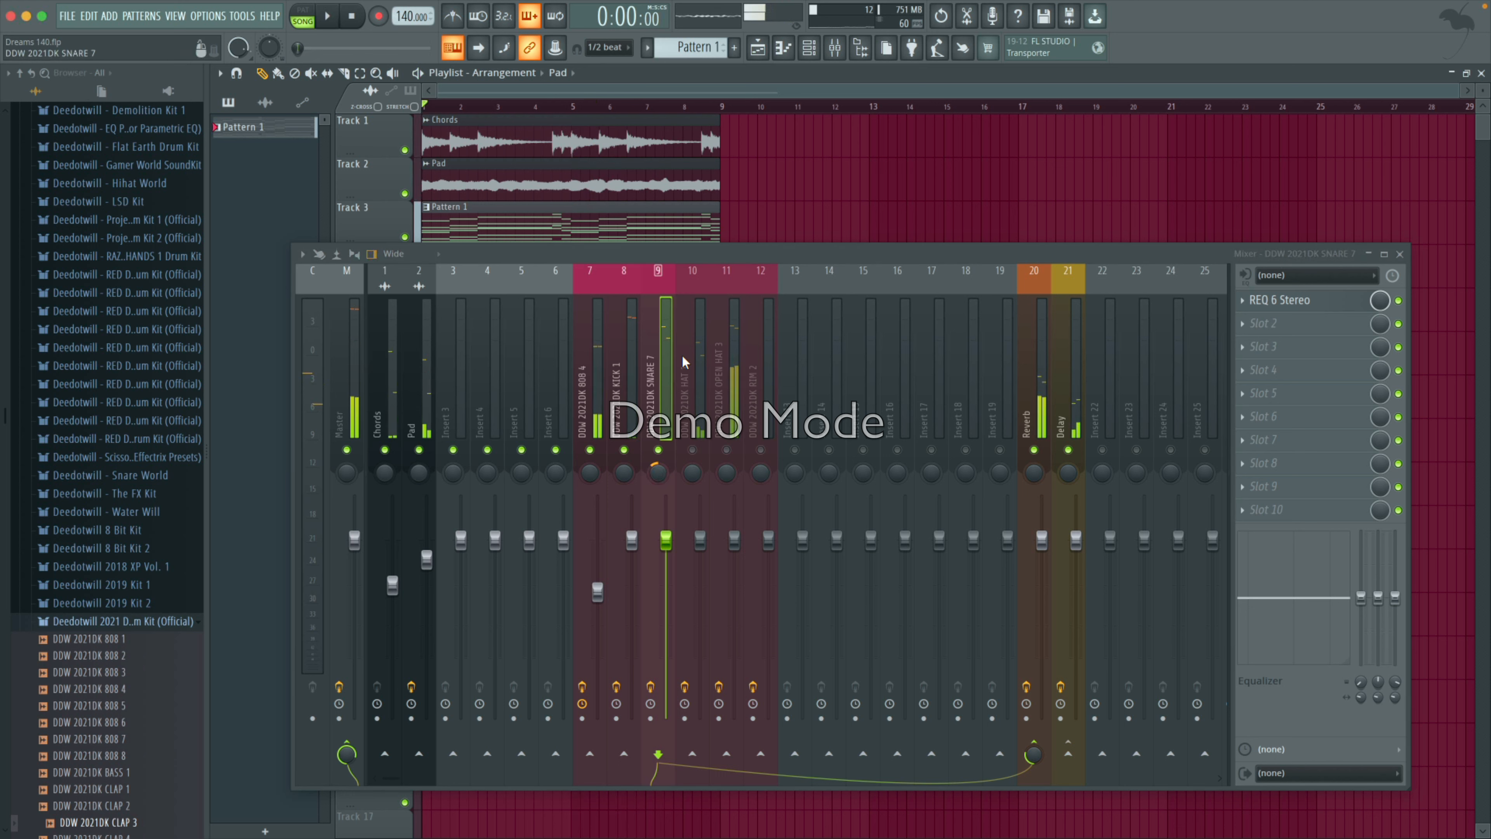
click(656, 476)
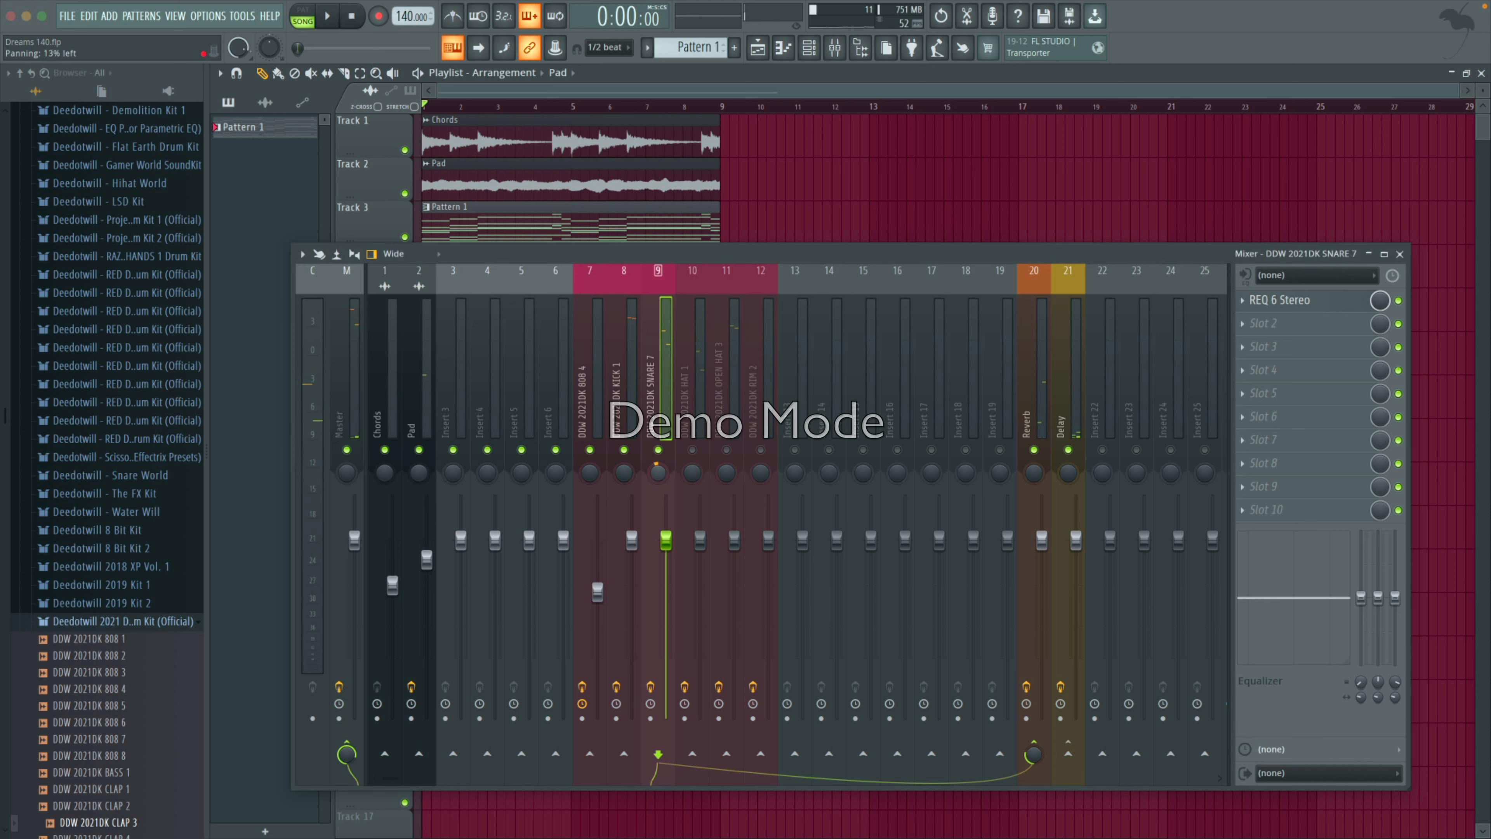
key(space)
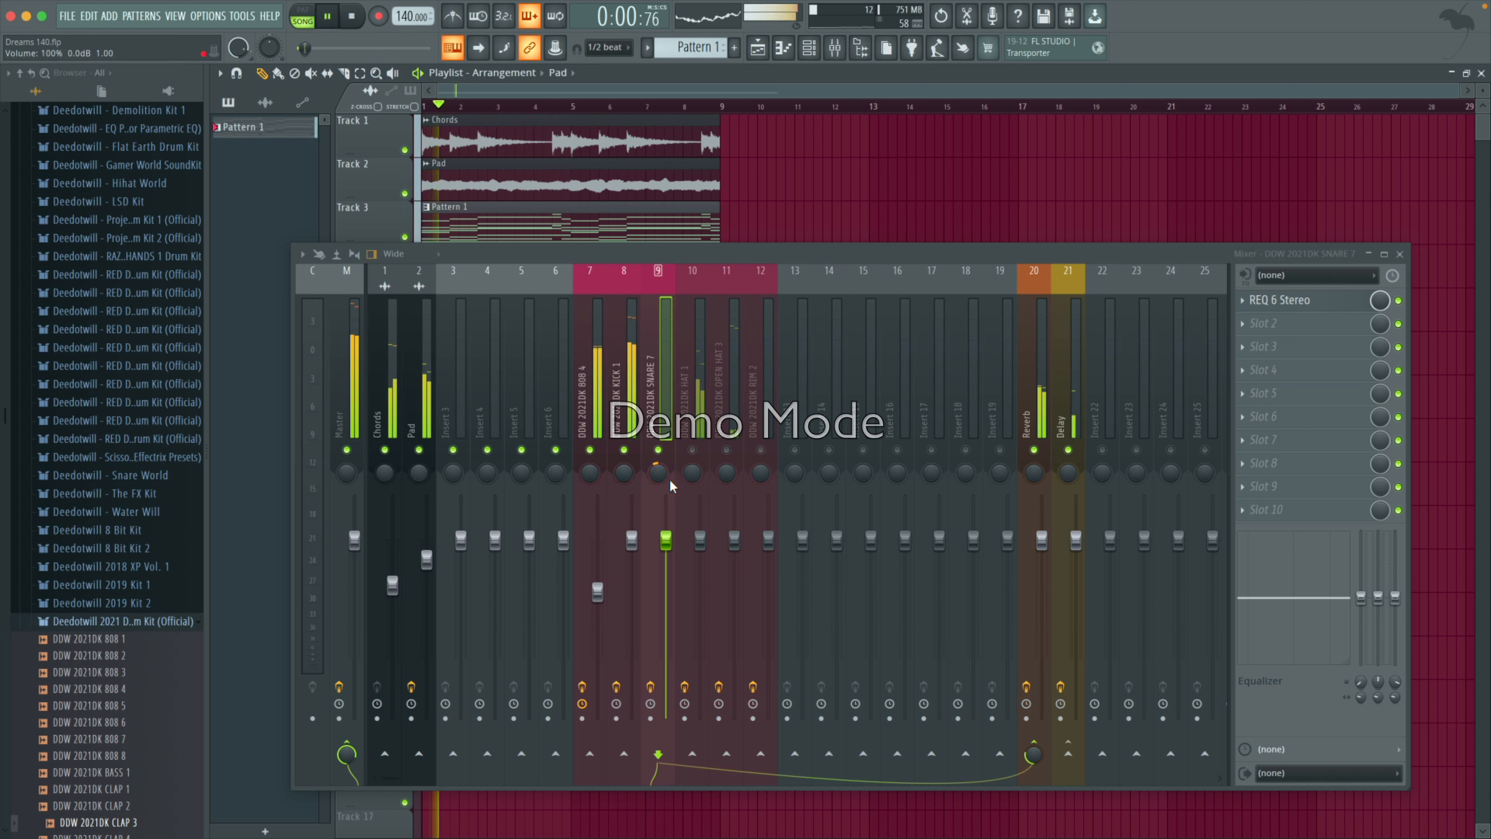
drag(656, 477, 662, 479)
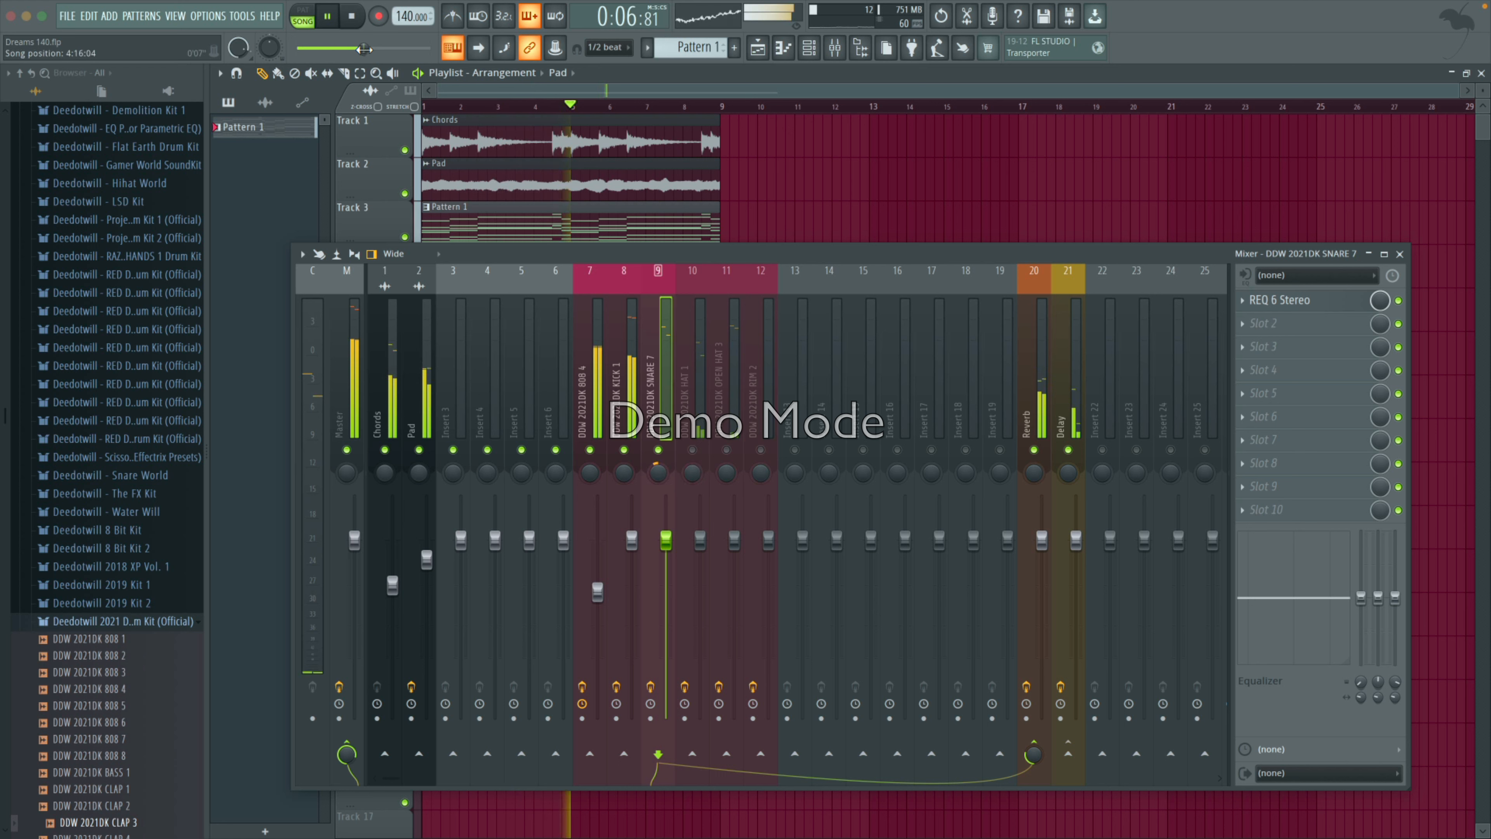
click(352, 19)
Step: Examine the REQ 6 Stereo equalizer settings on the DDW 2021DK HAT 1 mixer track
click(687, 402)
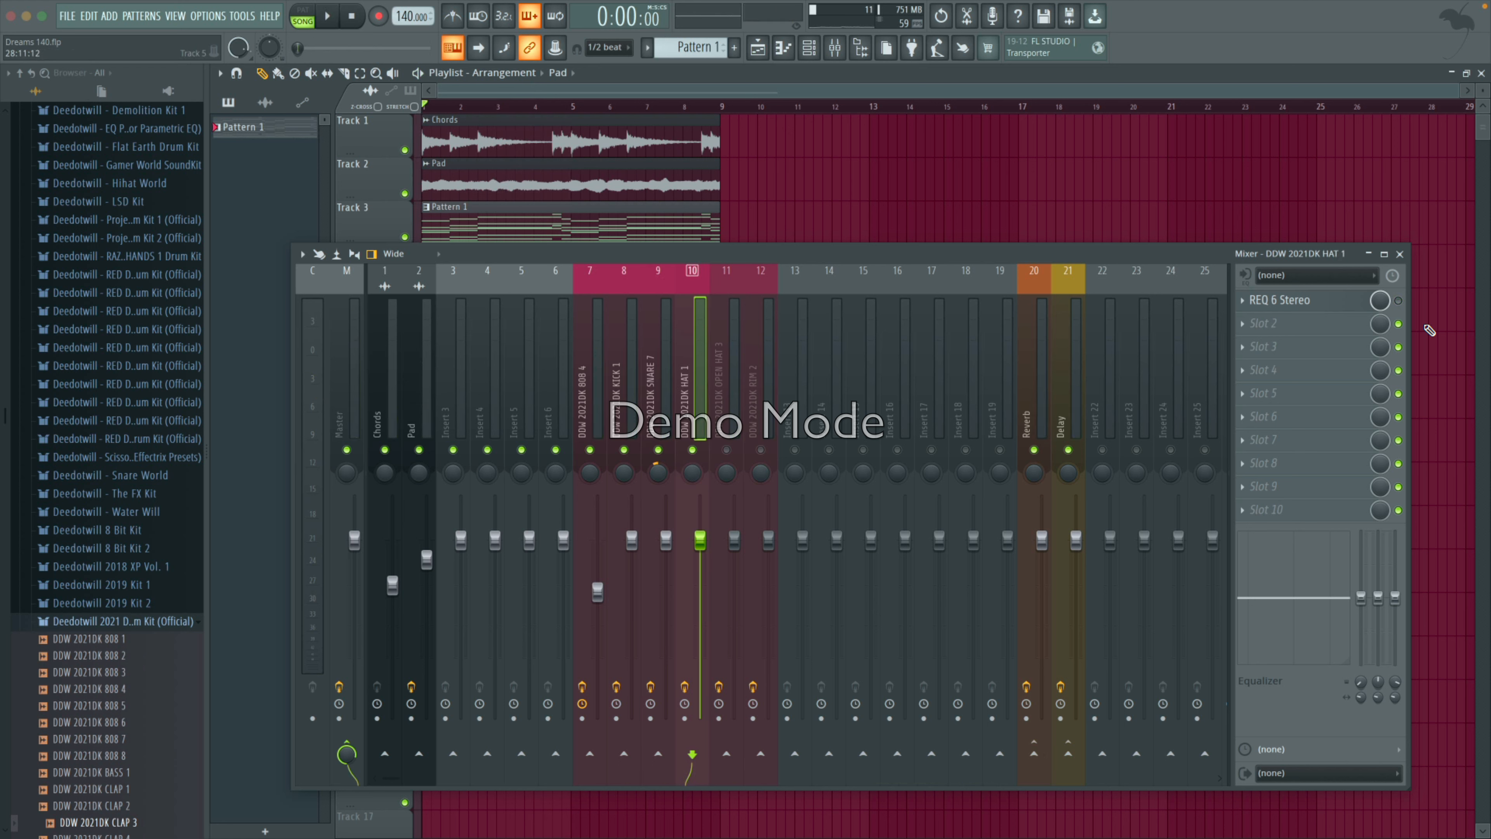
click(1350, 301)
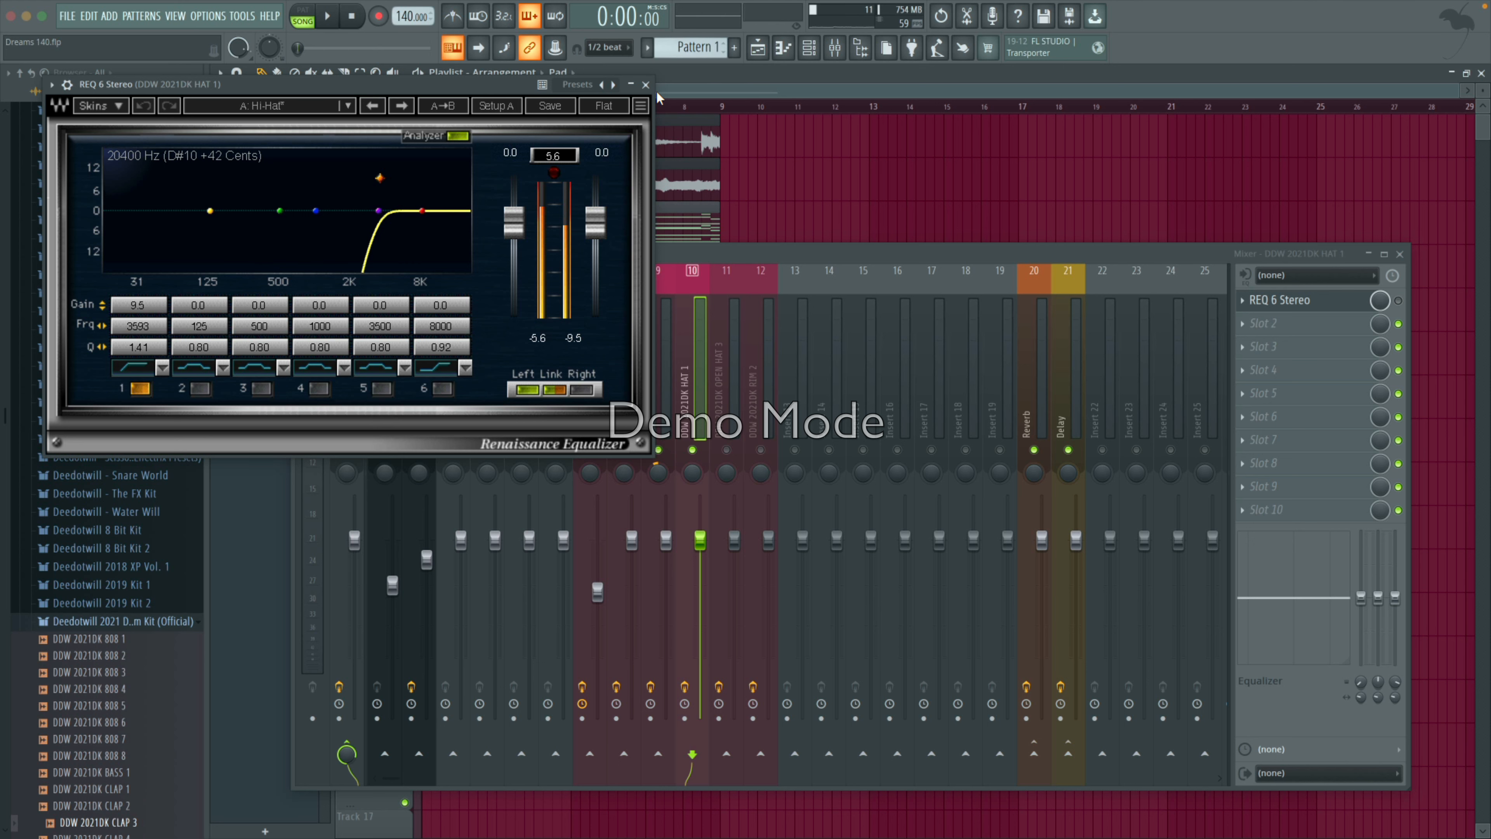
click(645, 83)
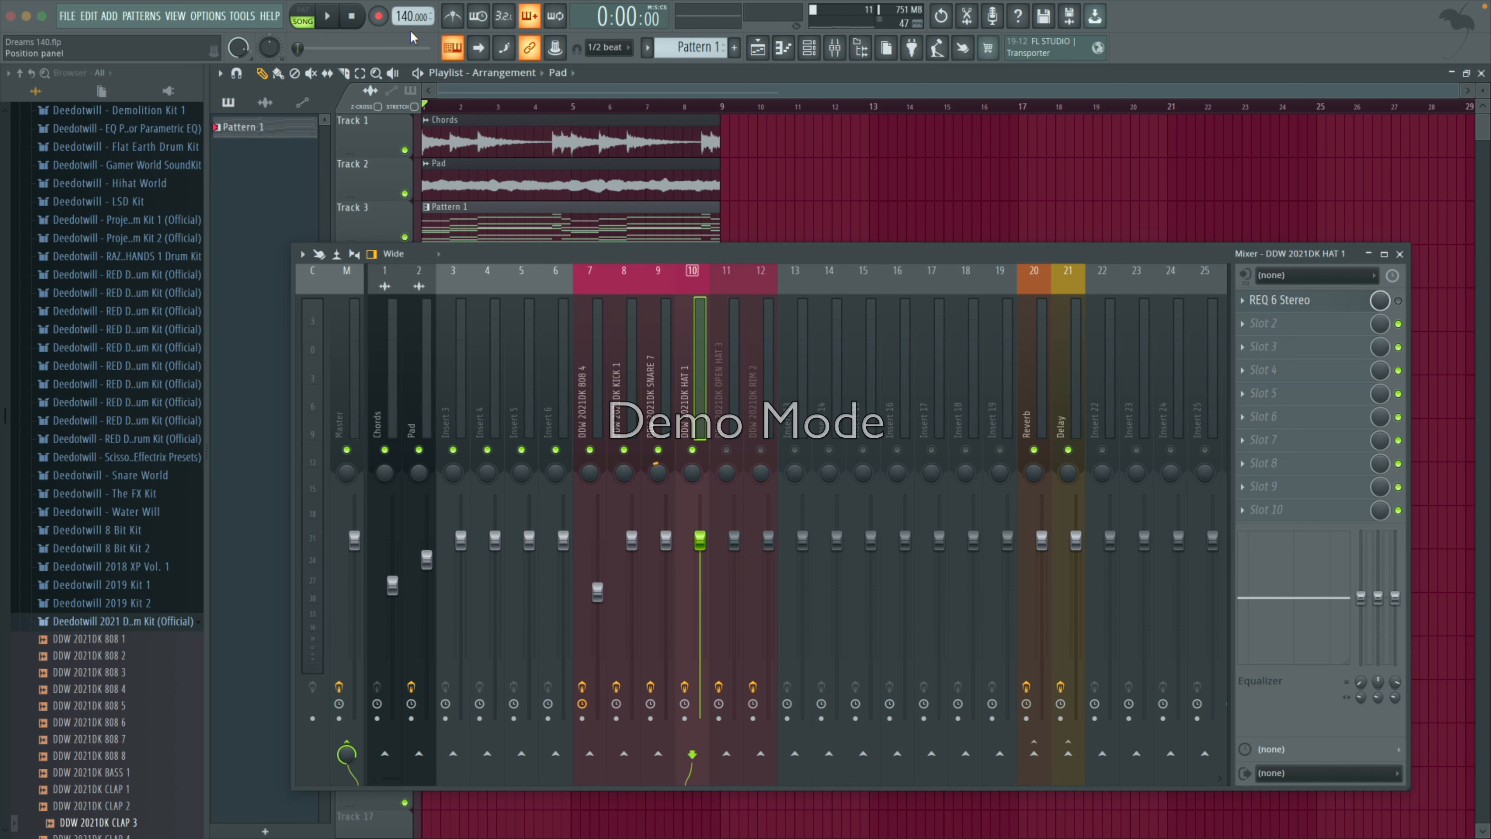
Step: Pan the DDW 2021DK HAT 1 track slightly right and route it to the Reverb track while the beat plays
click(328, 19)
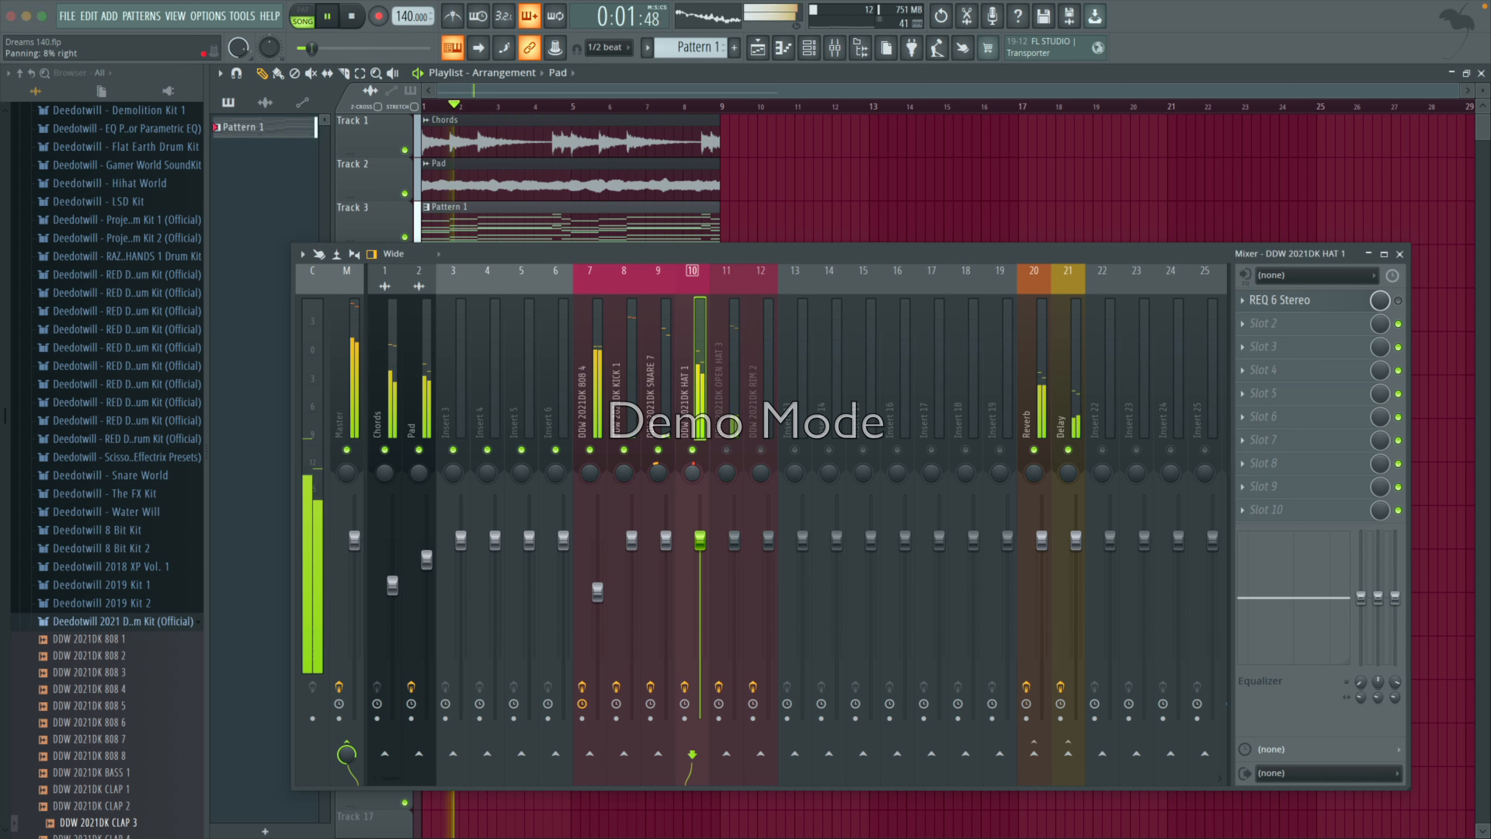
drag(695, 480, 695, 475)
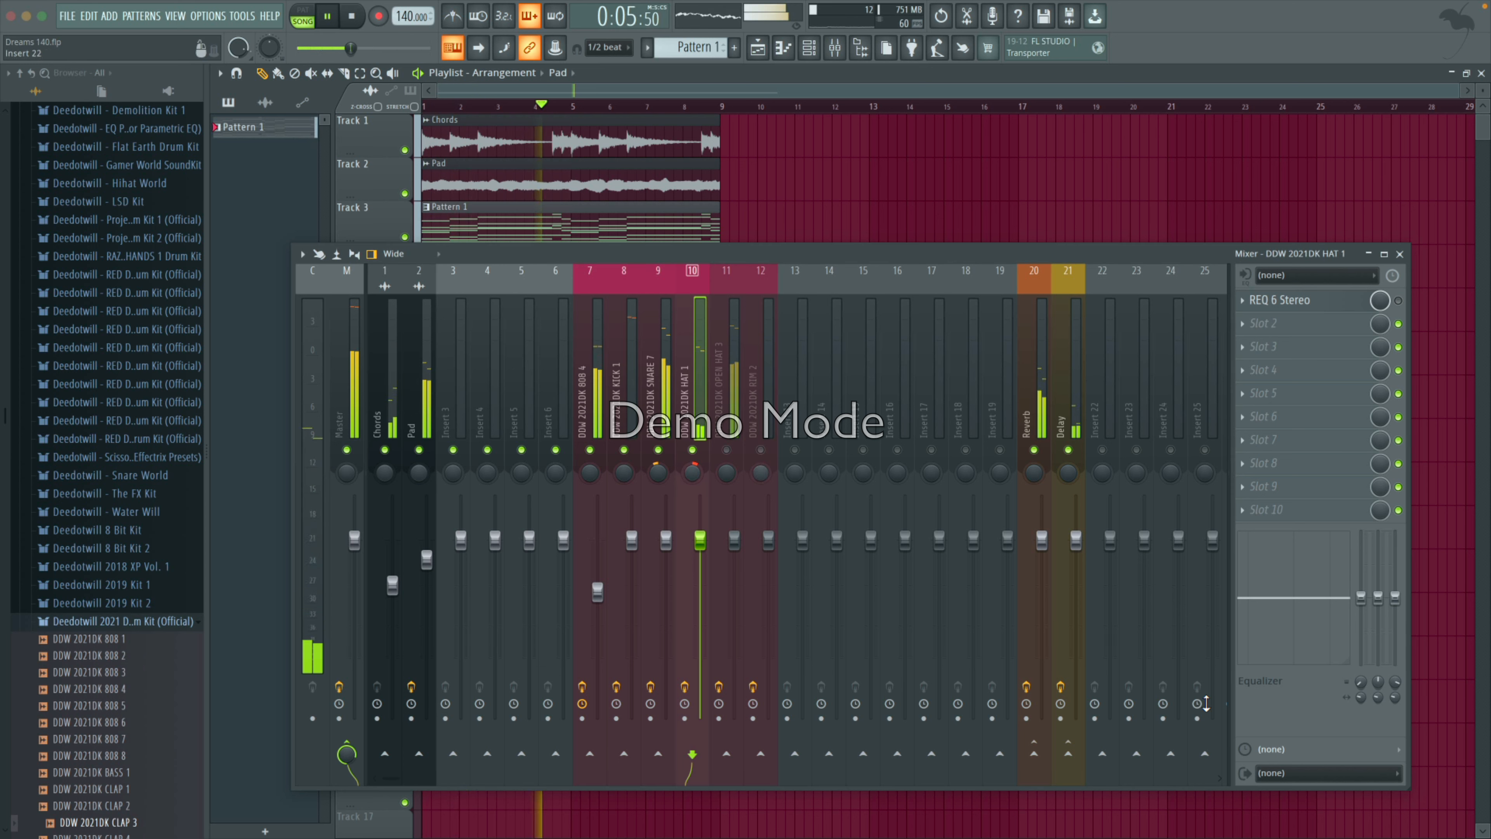
click(1033, 753)
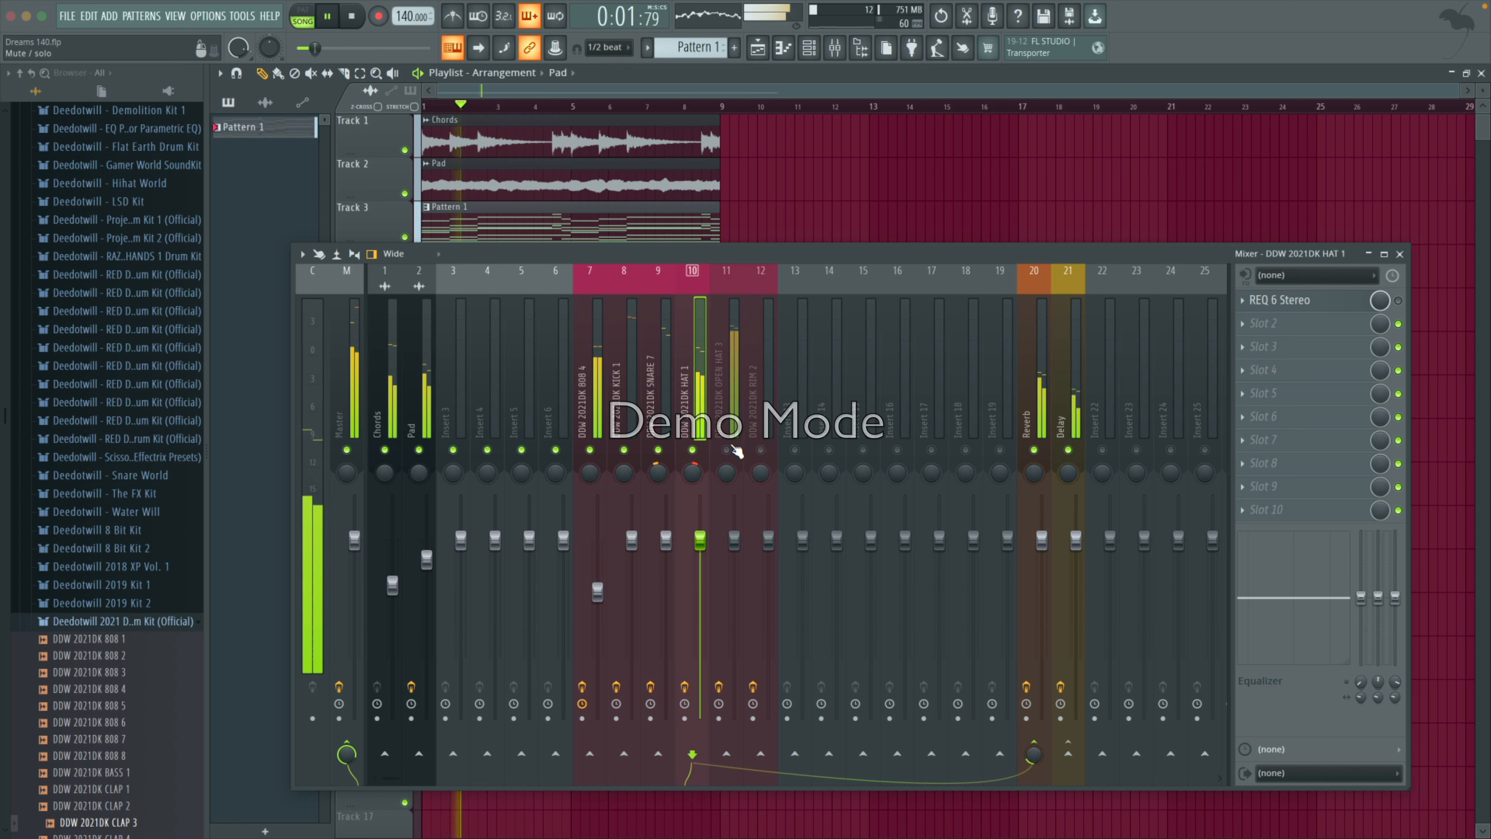
key(space)
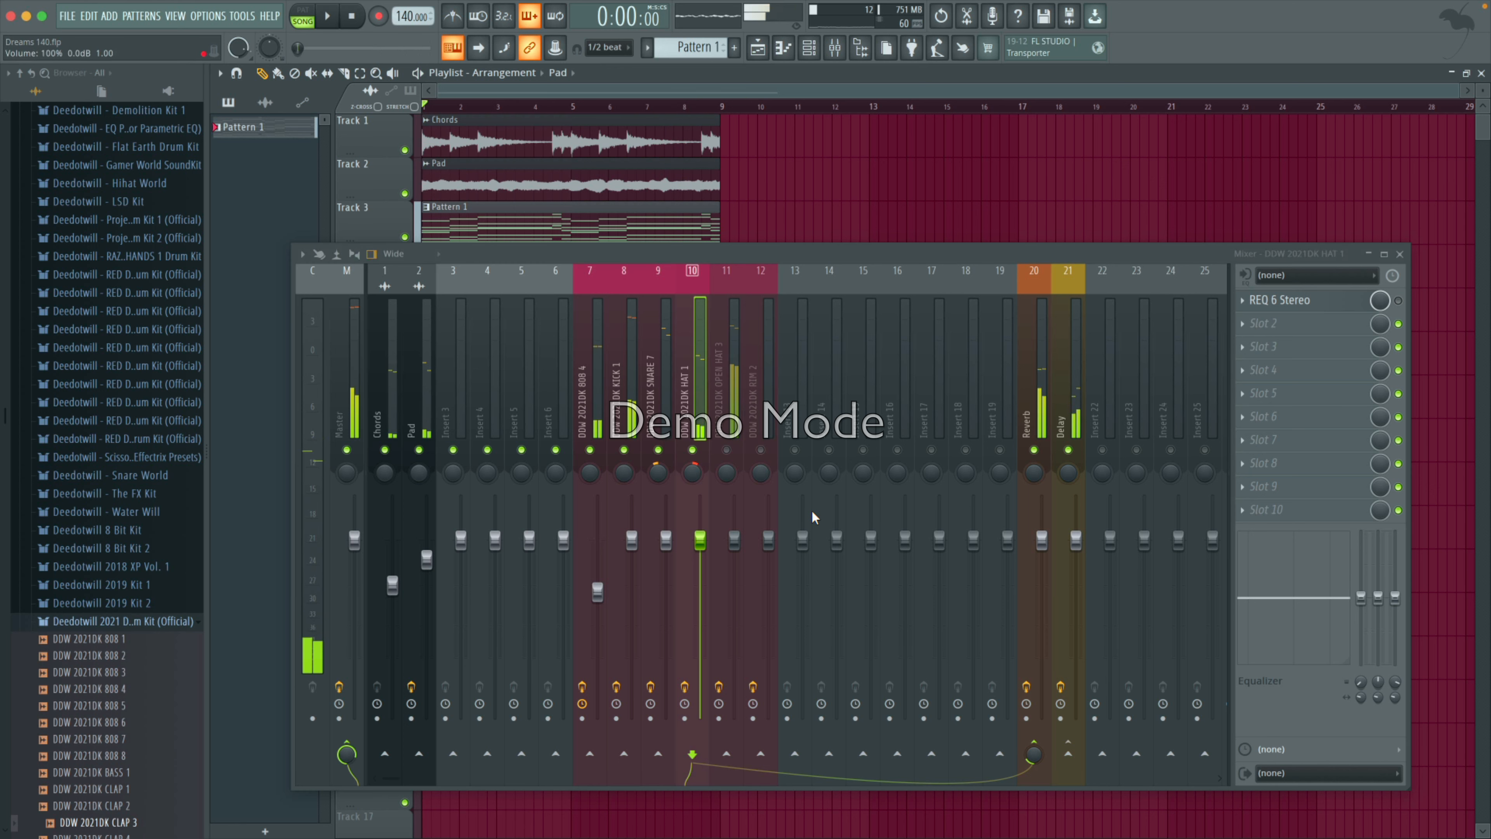
Step: Unmute the DDW 2021DK OPEN HAT 3 track and play the beat with its REQ 6 Stereo equalizer open
click(726, 449)
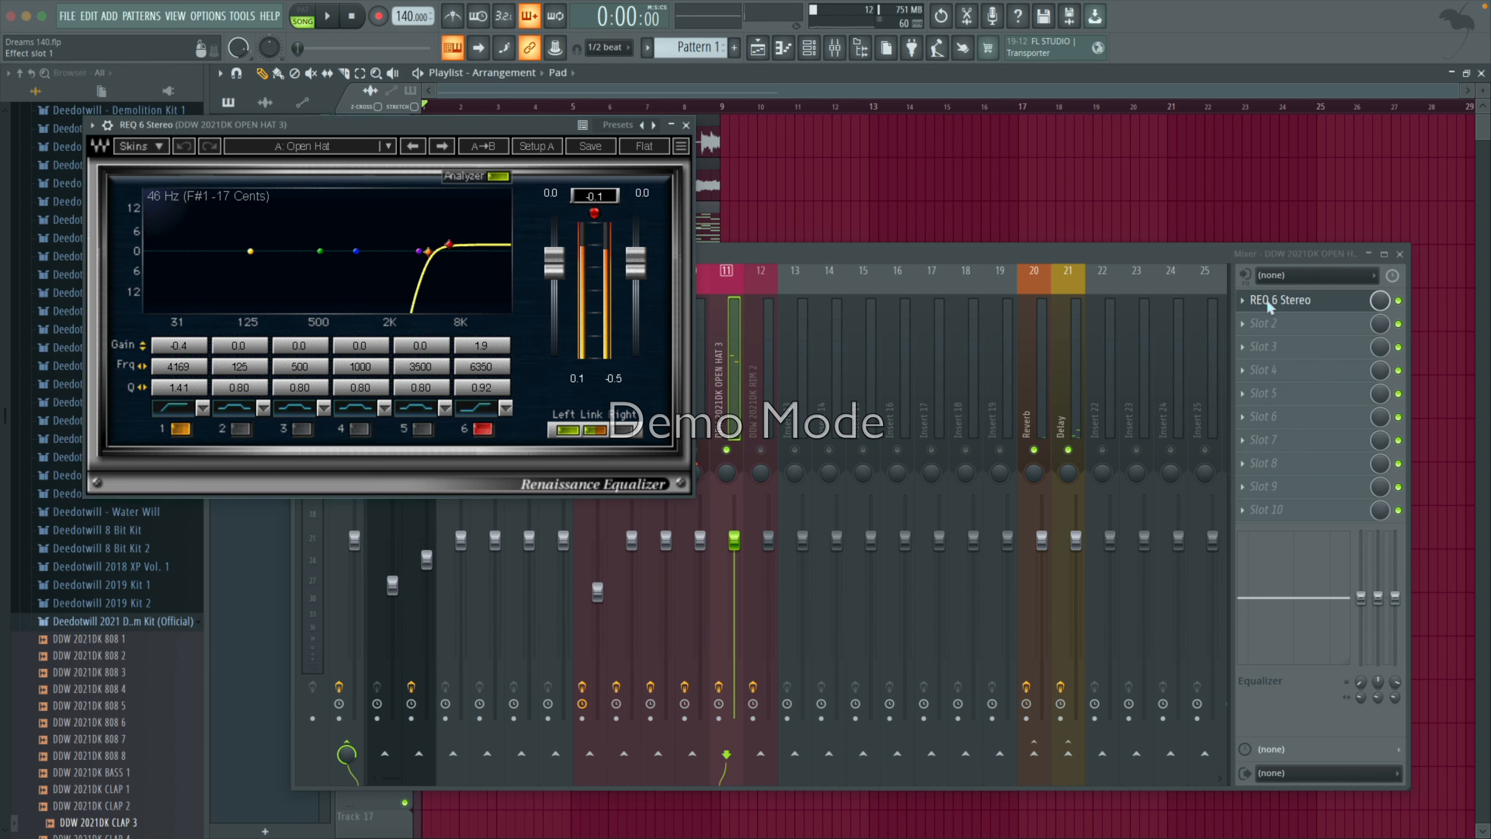
click(1282, 300)
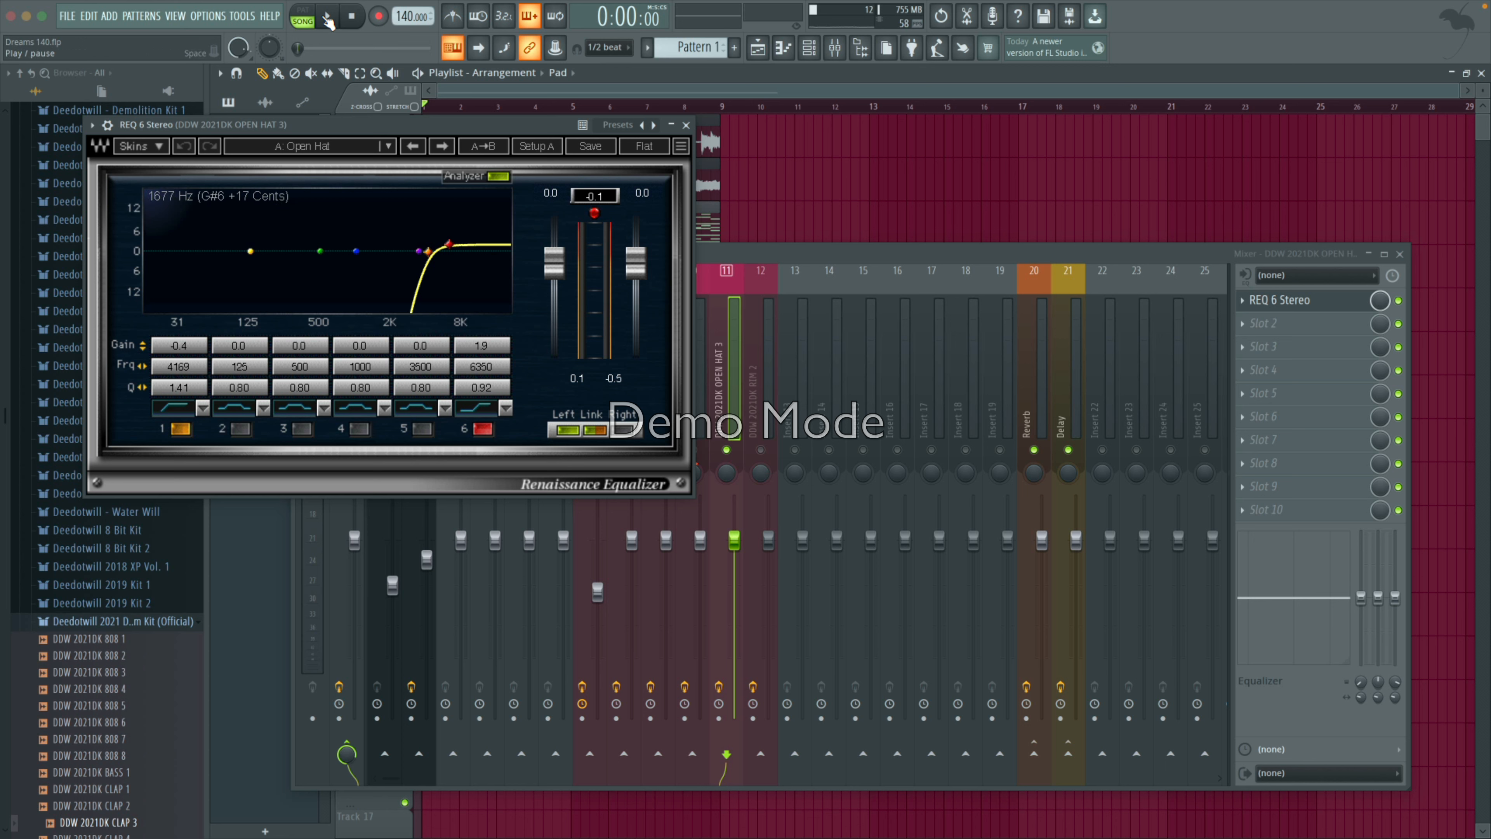
click(329, 17)
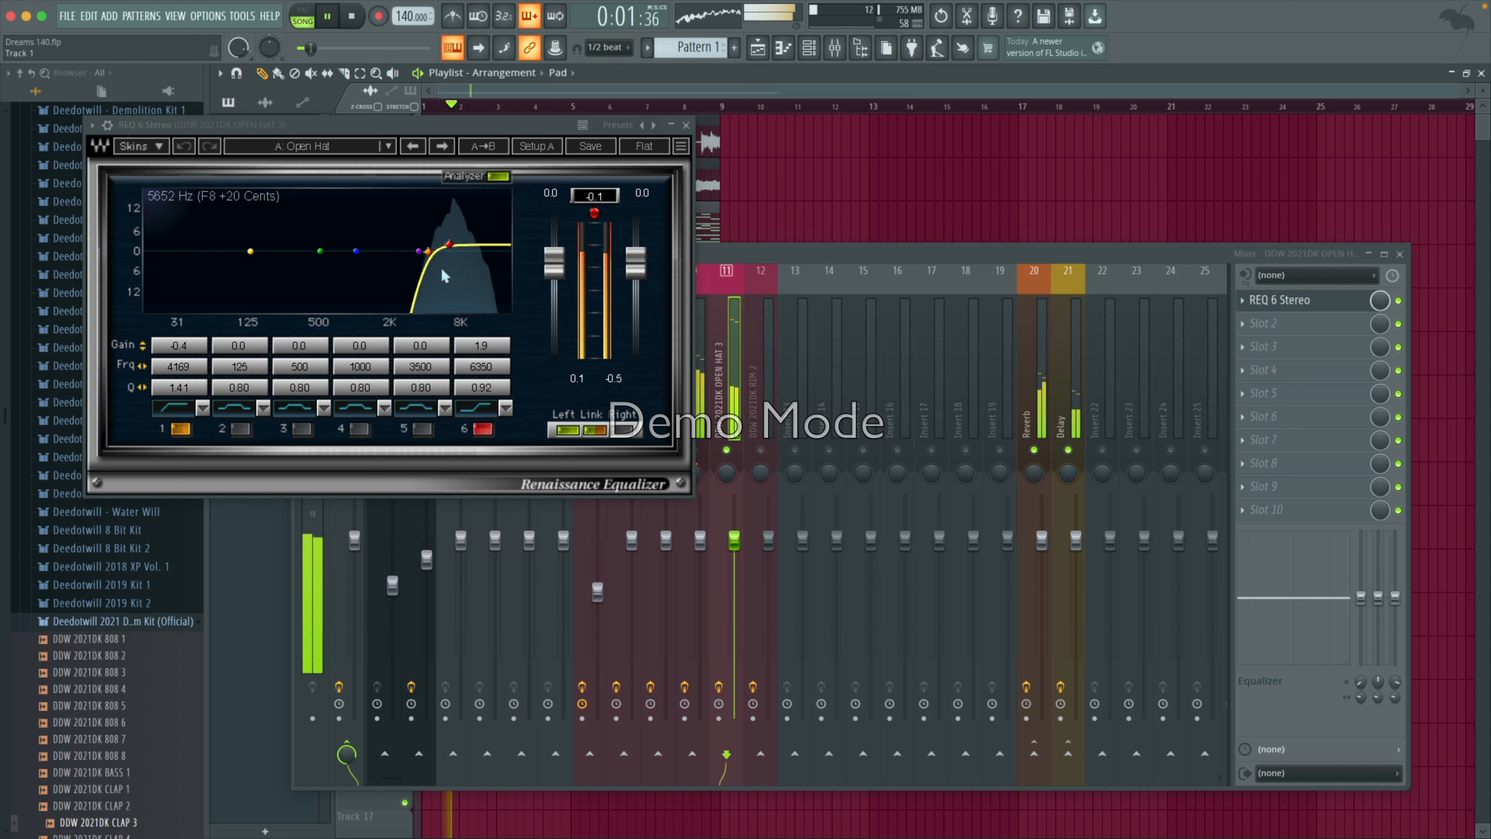
Step: Compare the open hat with EQ band 1 off and on during playback, leave the band enabled and close the equalizer
click(182, 429)
click(182, 430)
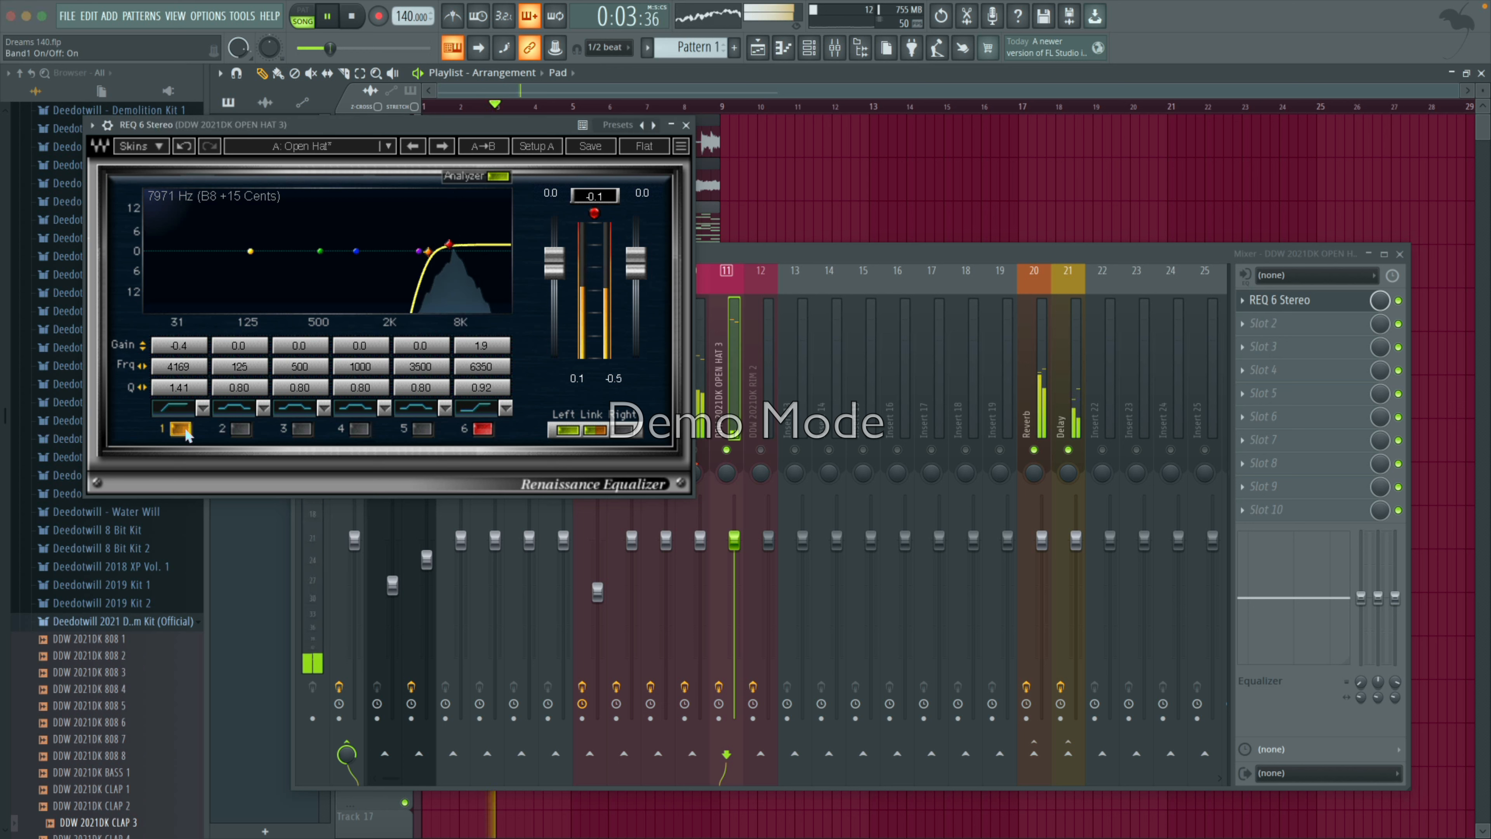
click(182, 430)
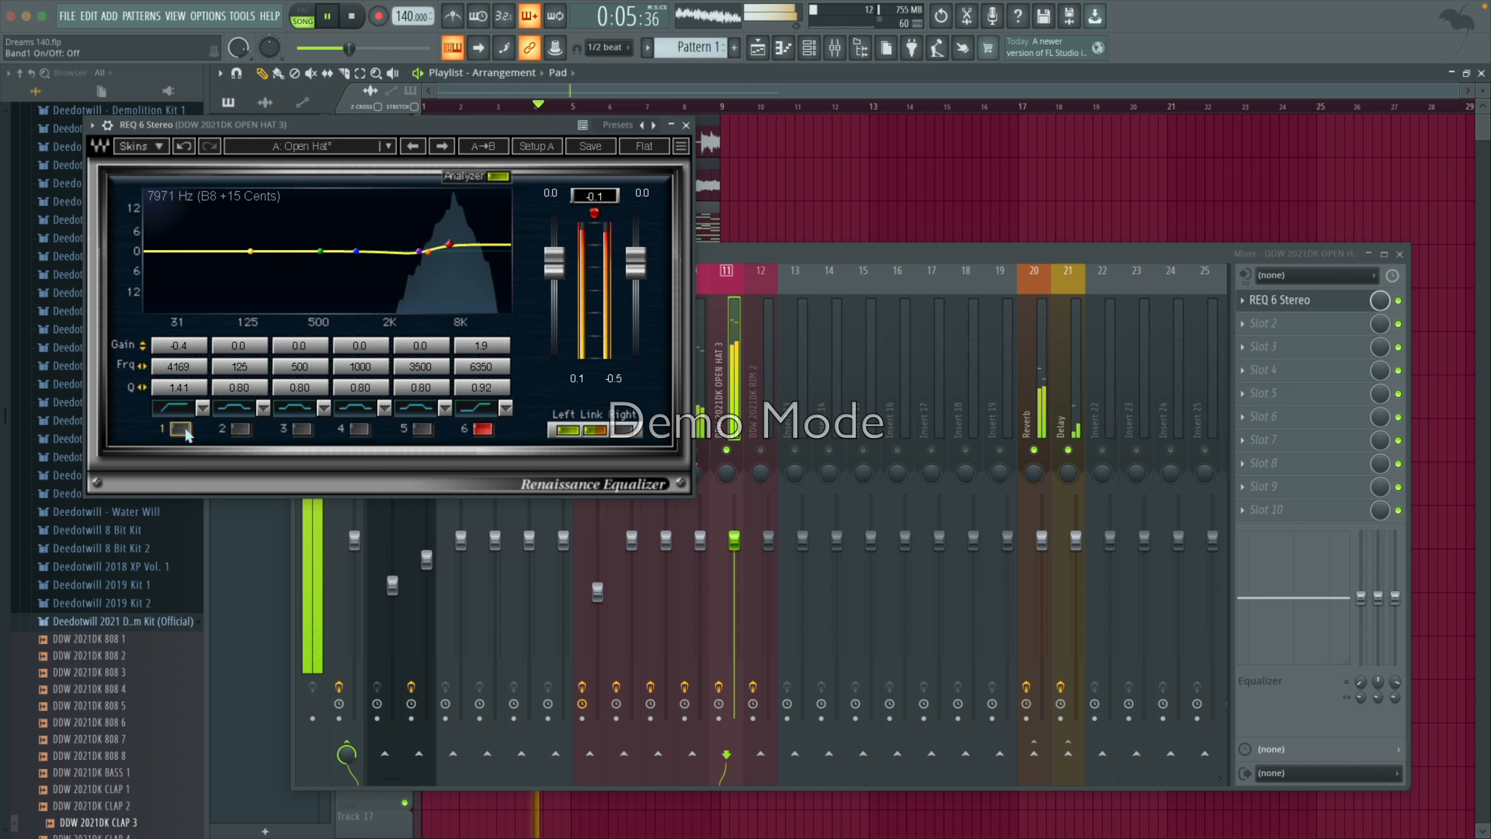
key(space)
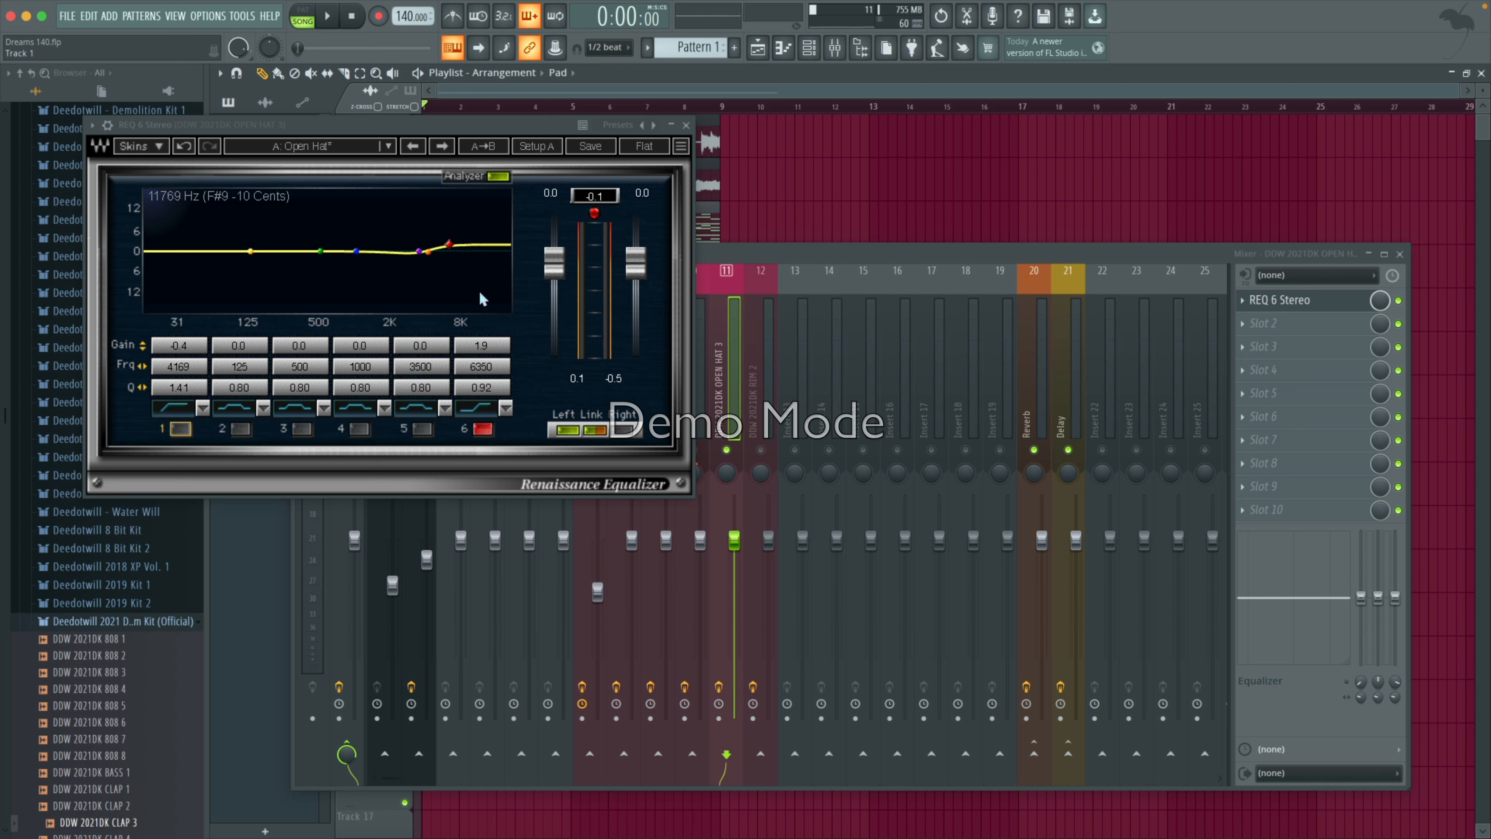
click(329, 19)
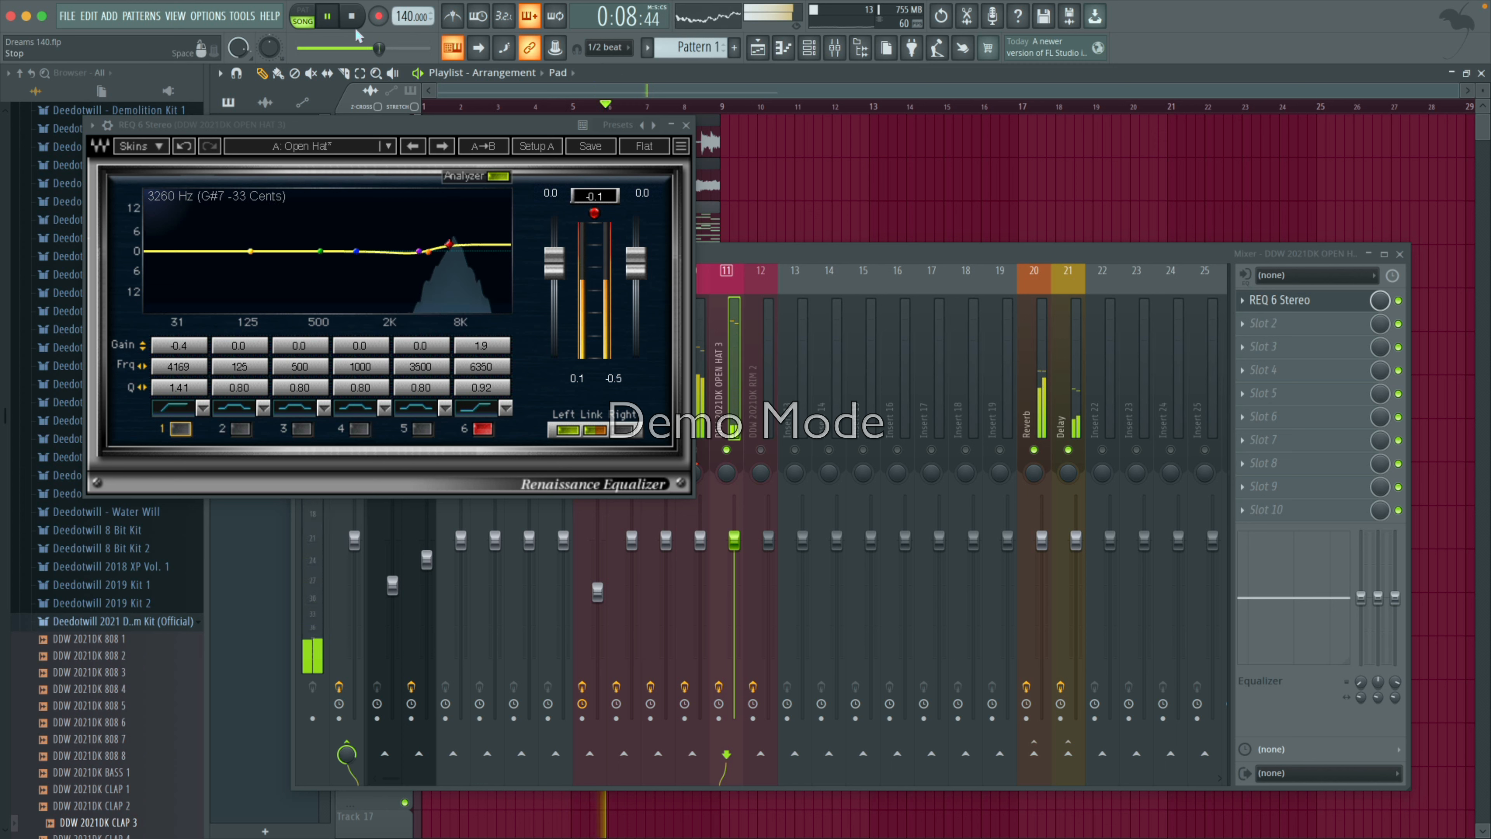
key(space)
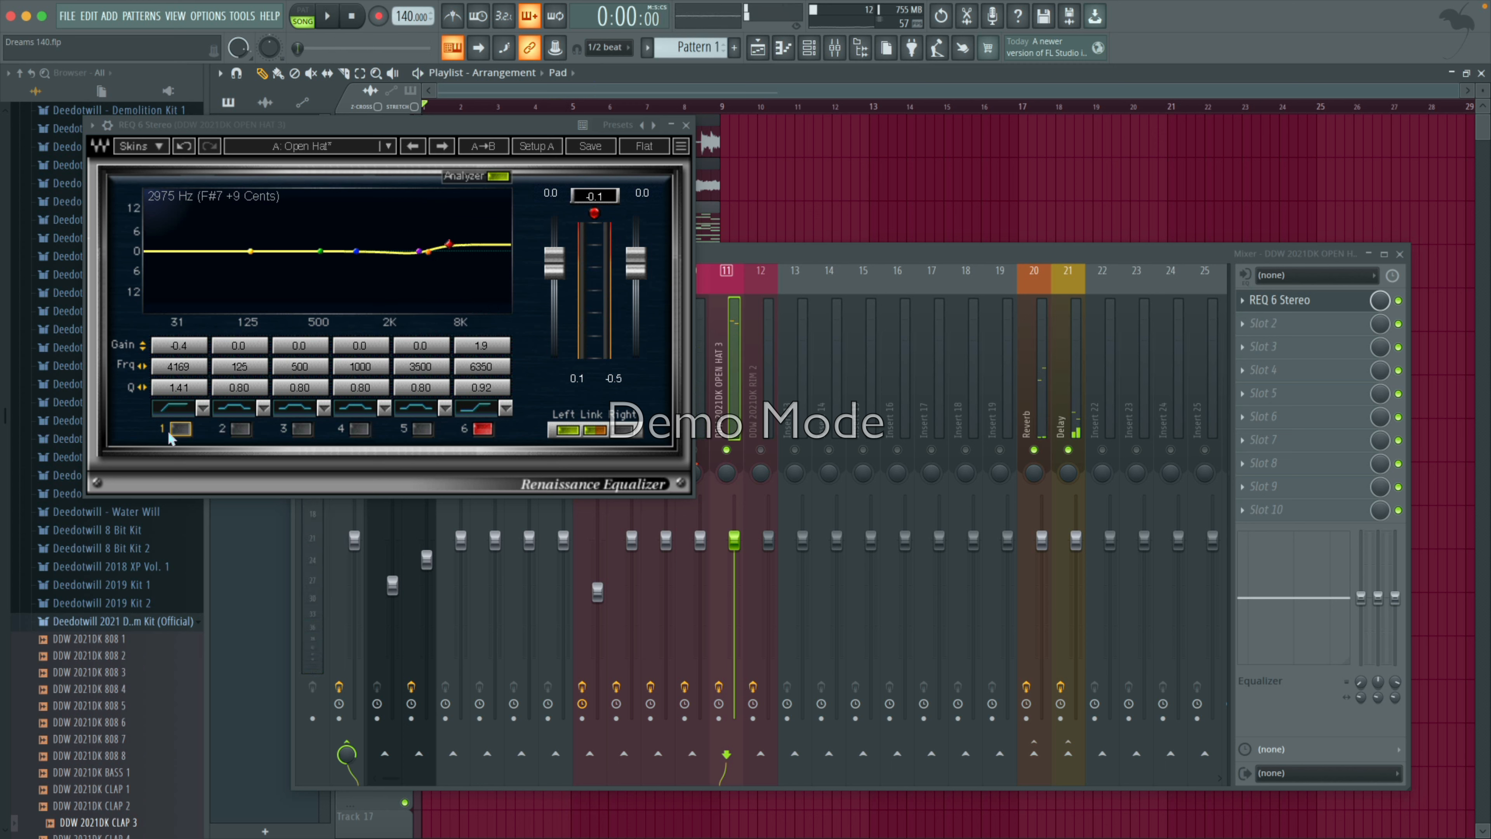
click(181, 431)
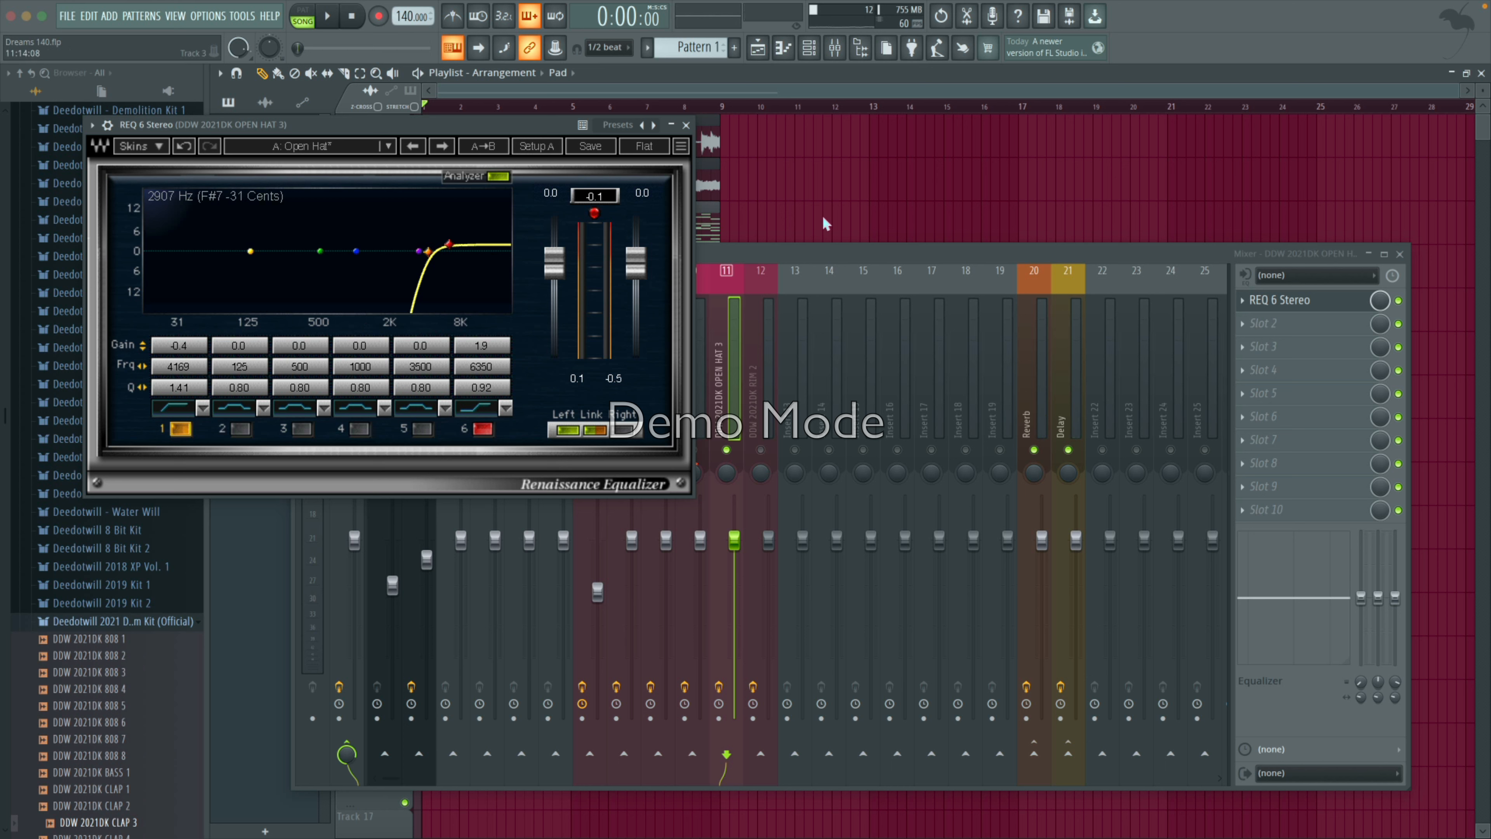
click(686, 126)
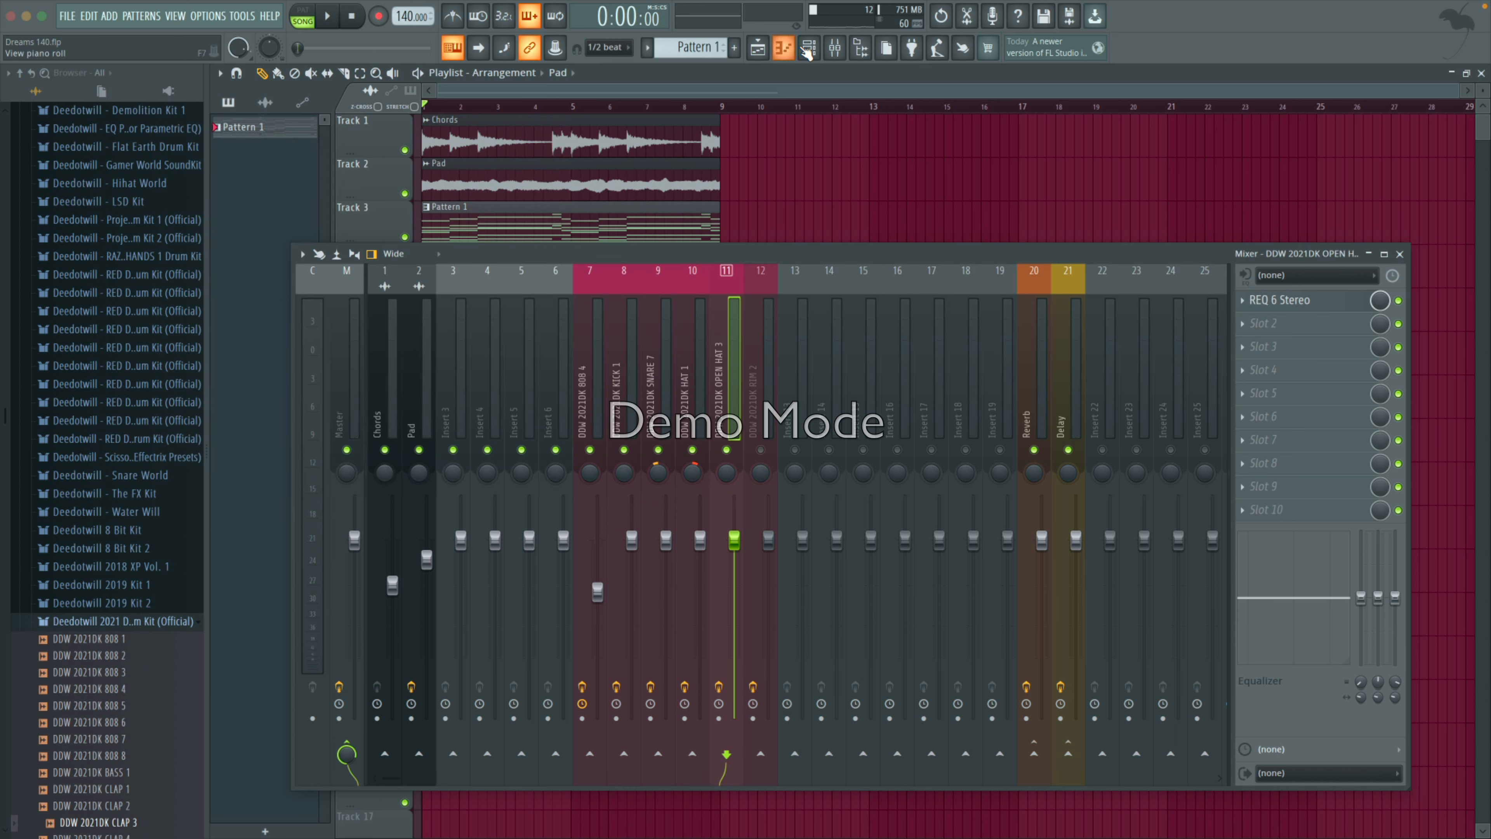
Step: Unmute the DDW 2021DK RIM 2 track and the remaining mixer tracks during playback, and check the rim's steps in the channel rack
click(336, 24)
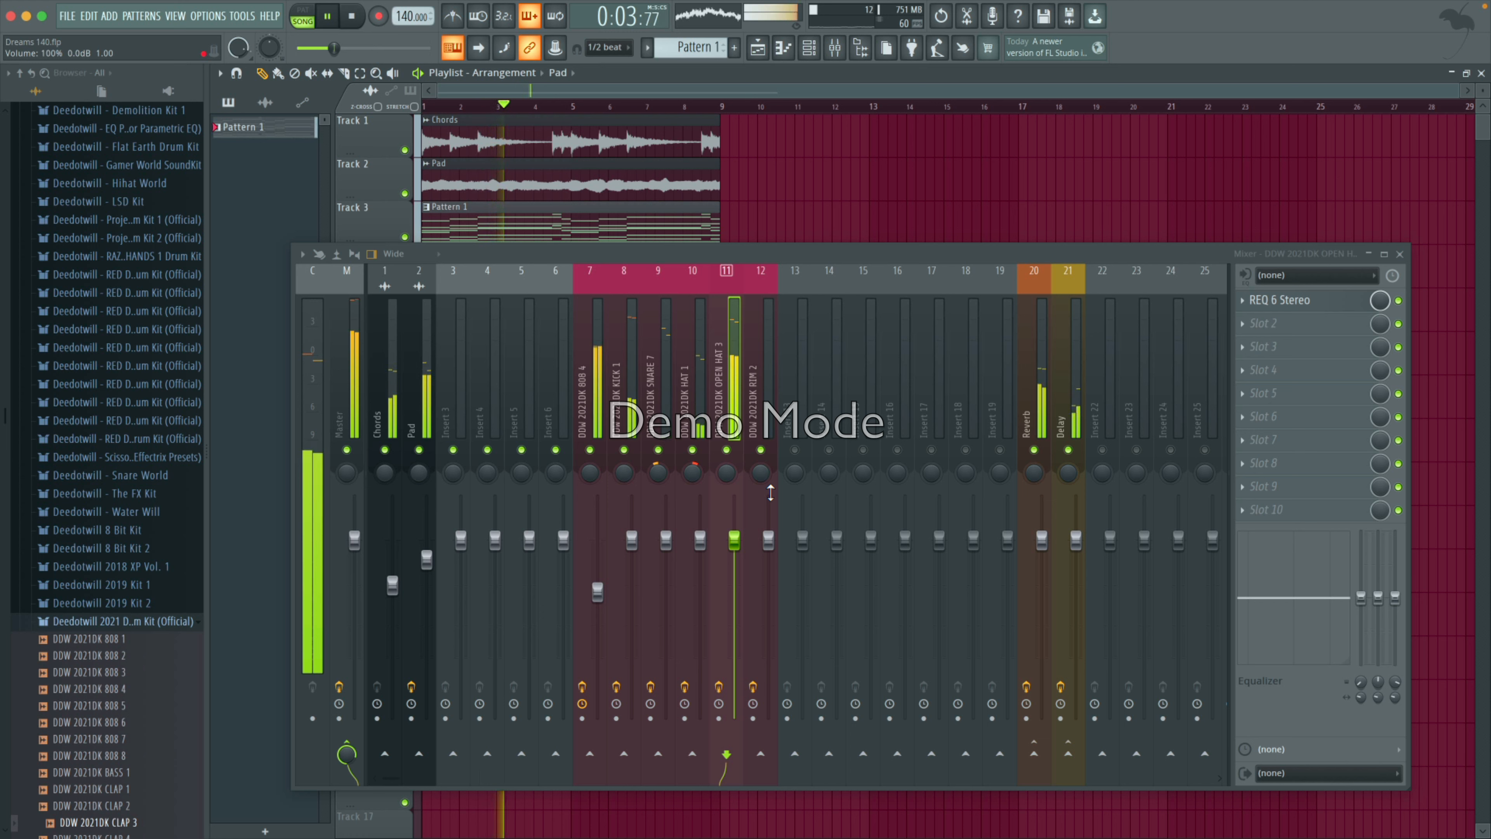
right_click(779, 447)
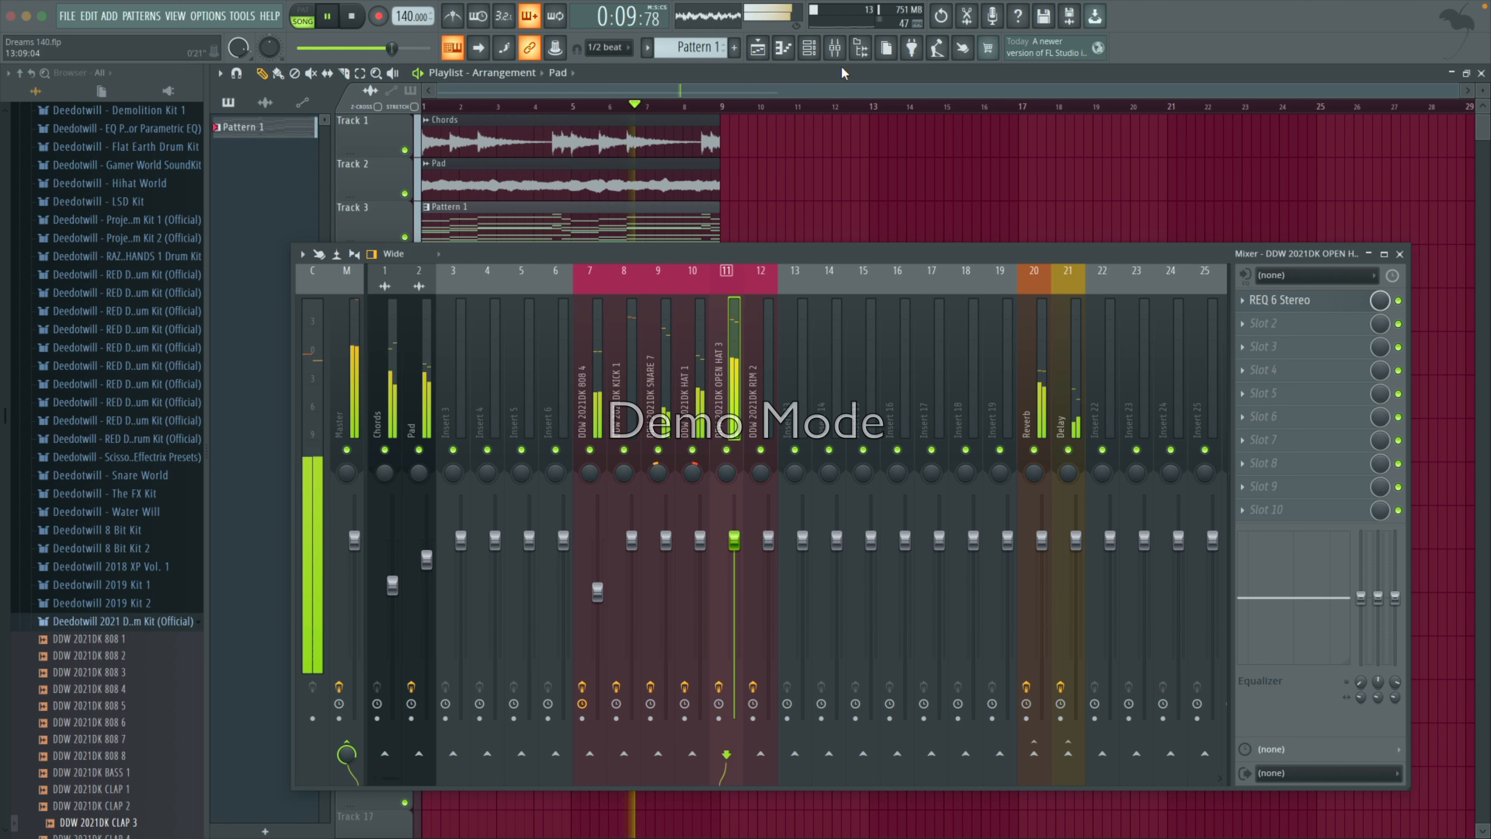
click(809, 50)
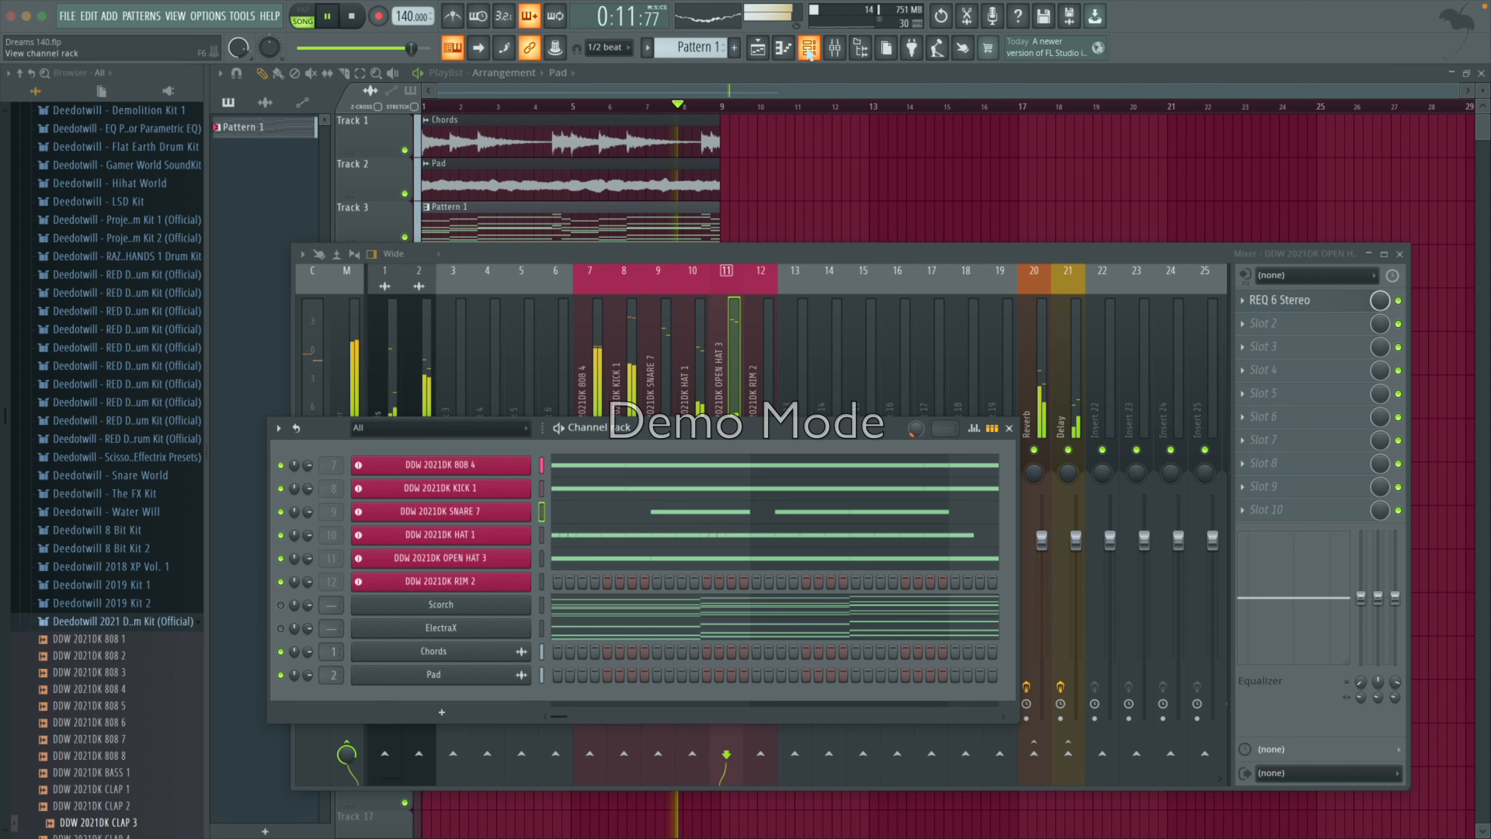
click(808, 50)
key(space)
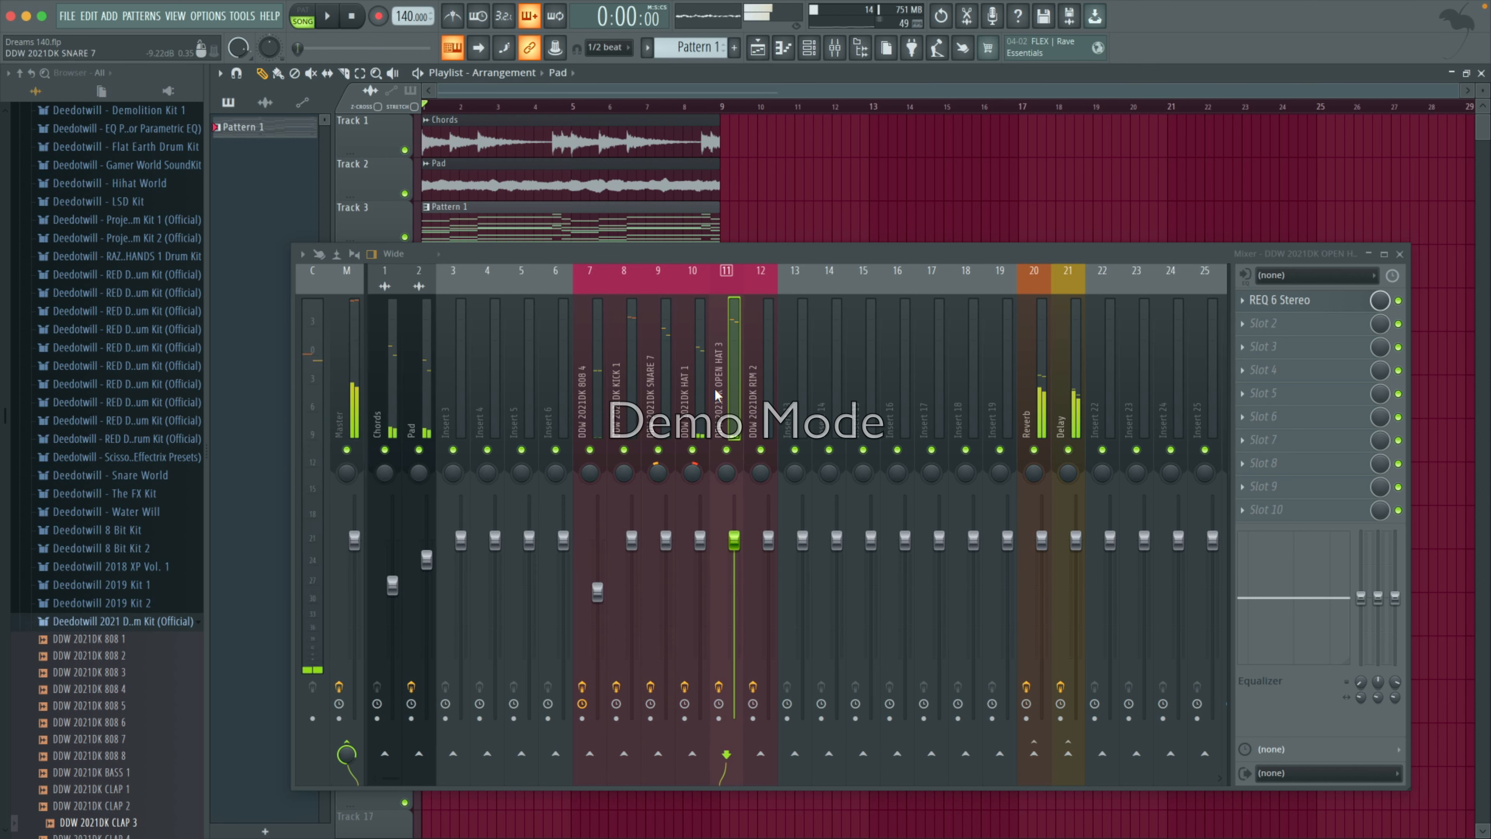
Step: Pan the DDW 2021DK OPEN HAT 3 track 50% left and lower its volume to about the 808 track's fader level
click(704, 543)
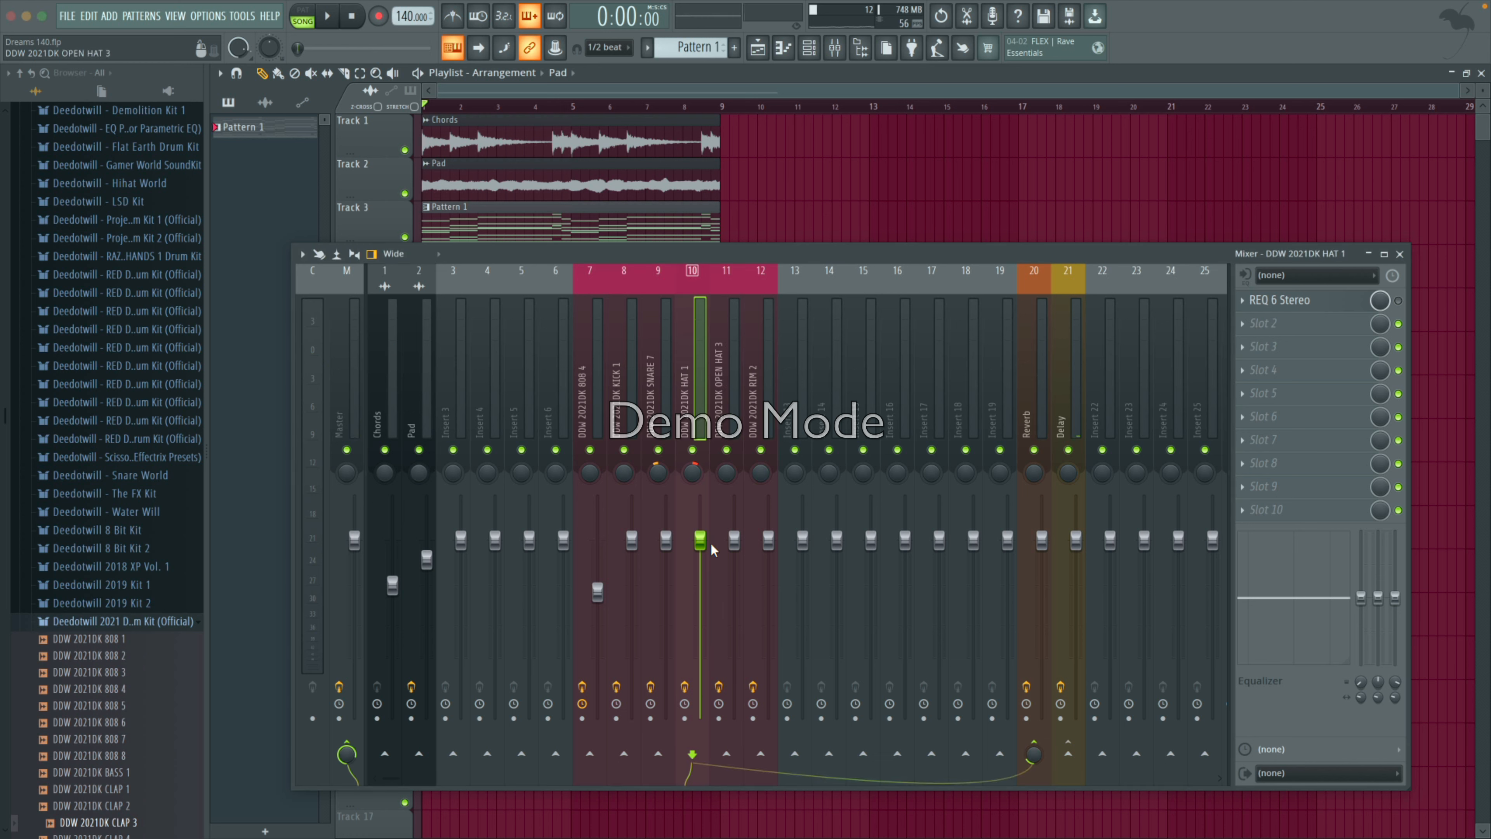
drag(726, 473, 724, 490)
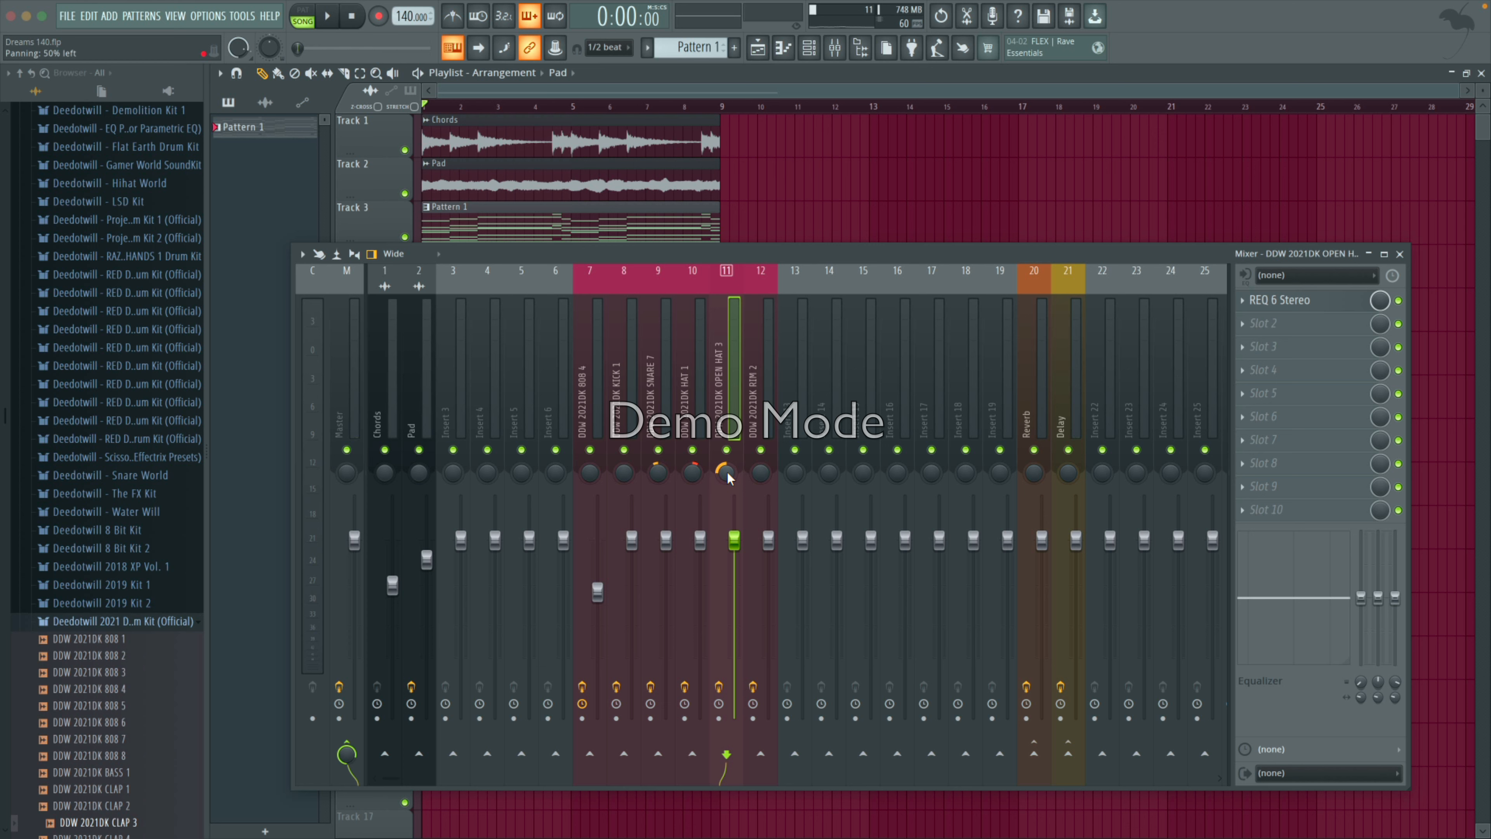
drag(734, 546, 734, 598)
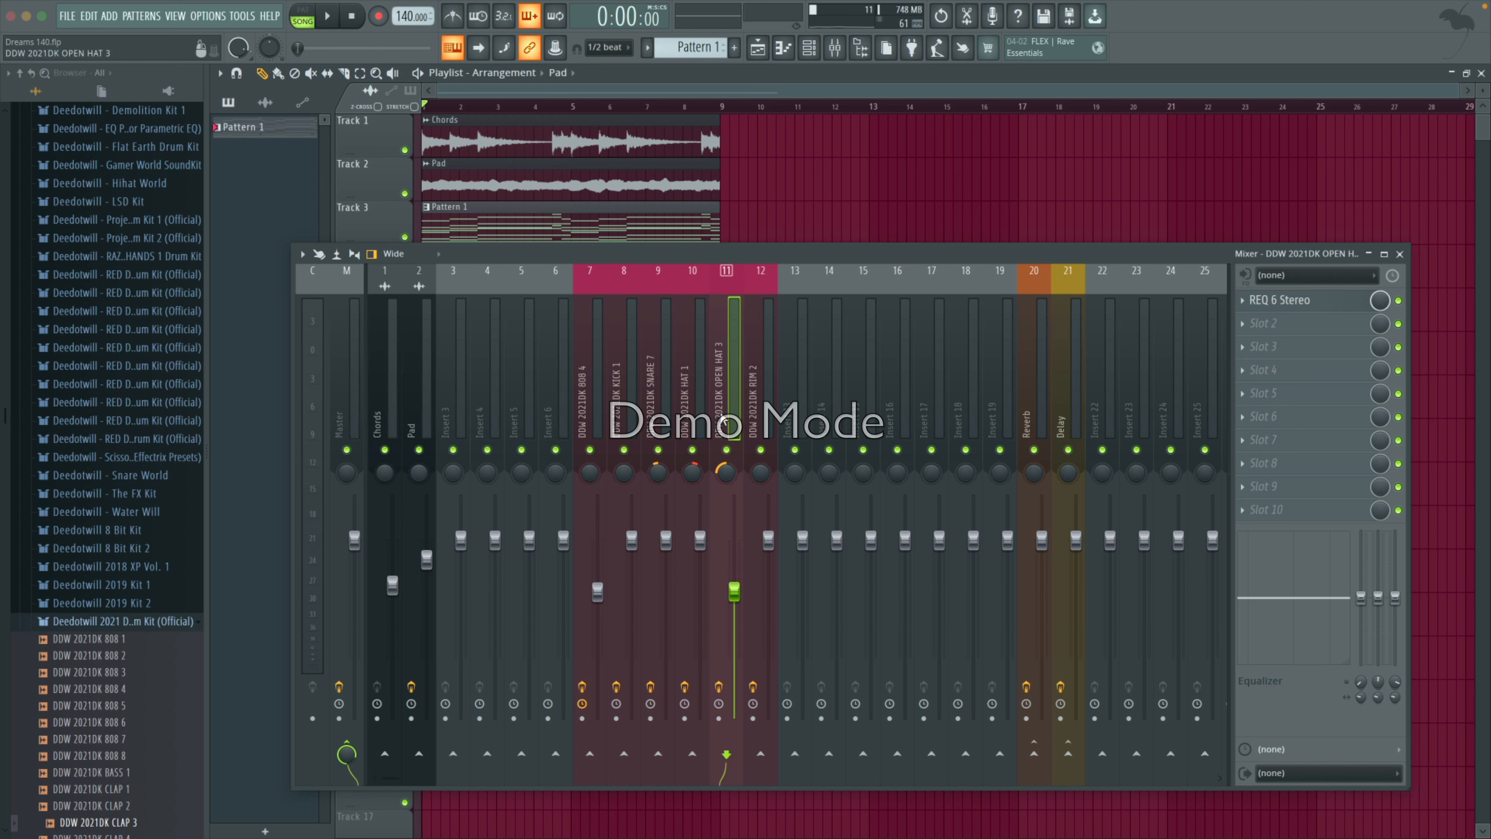
Step: Route the DDW 2021DK OPEN HAT 3 track to the Reverb track and audition it in the beat
click(1035, 761)
key(space)
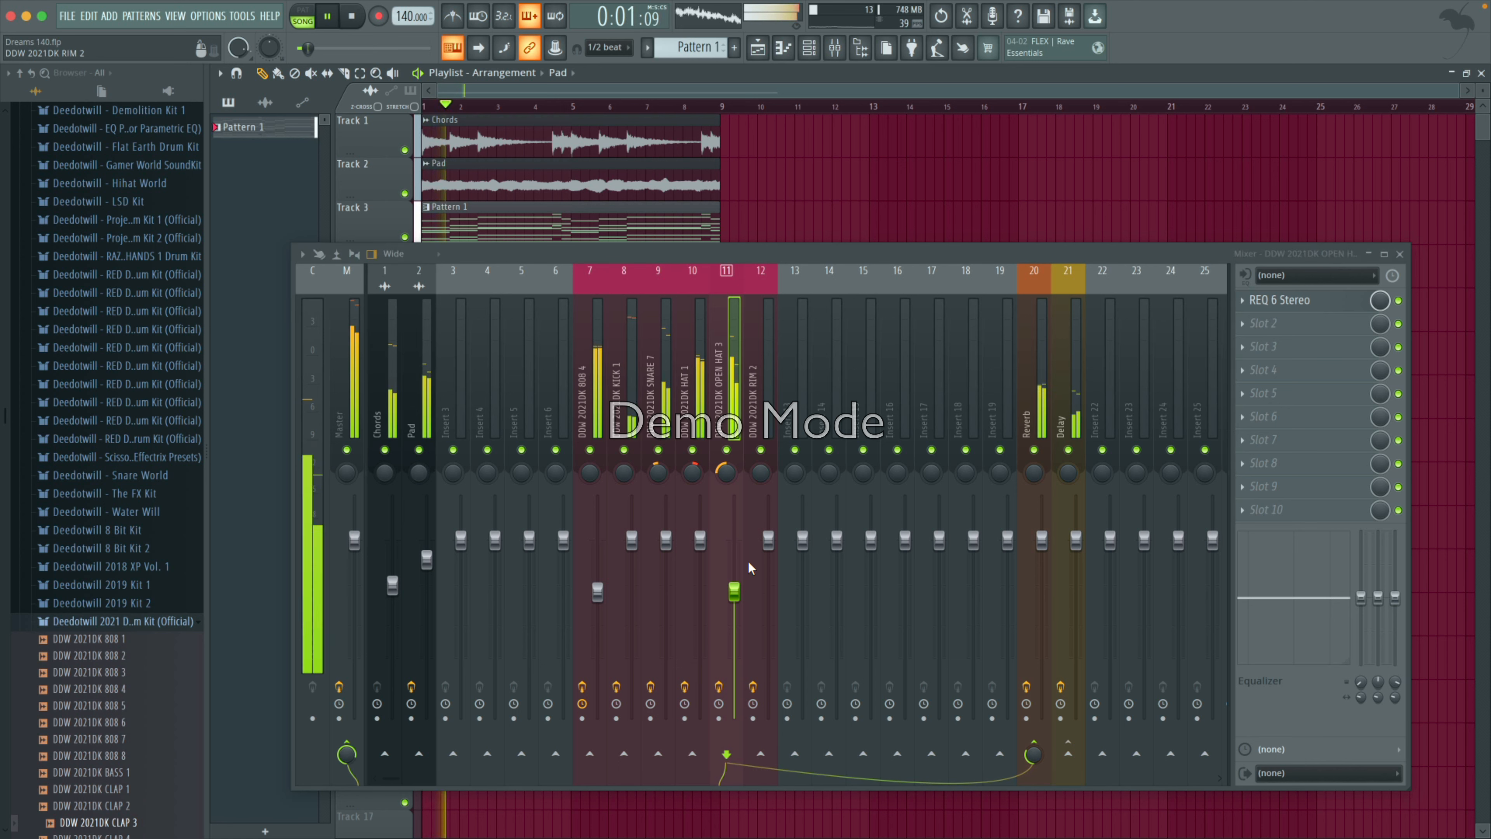
mouse_move(733, 591)
mouse_down()
mouse_move(734, 606)
mouse_move(734, 591)
mouse_up()
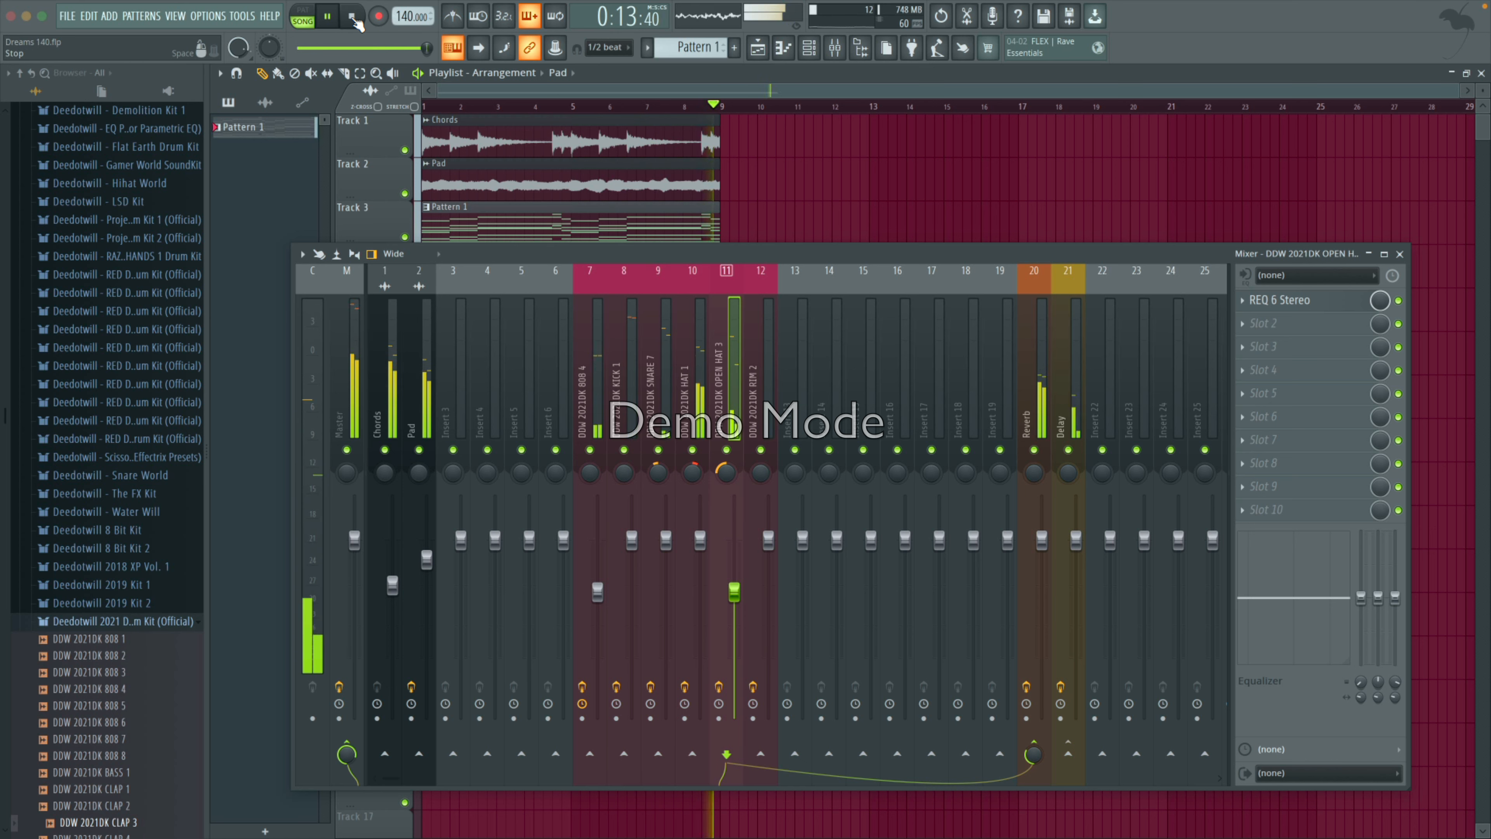
click(353, 19)
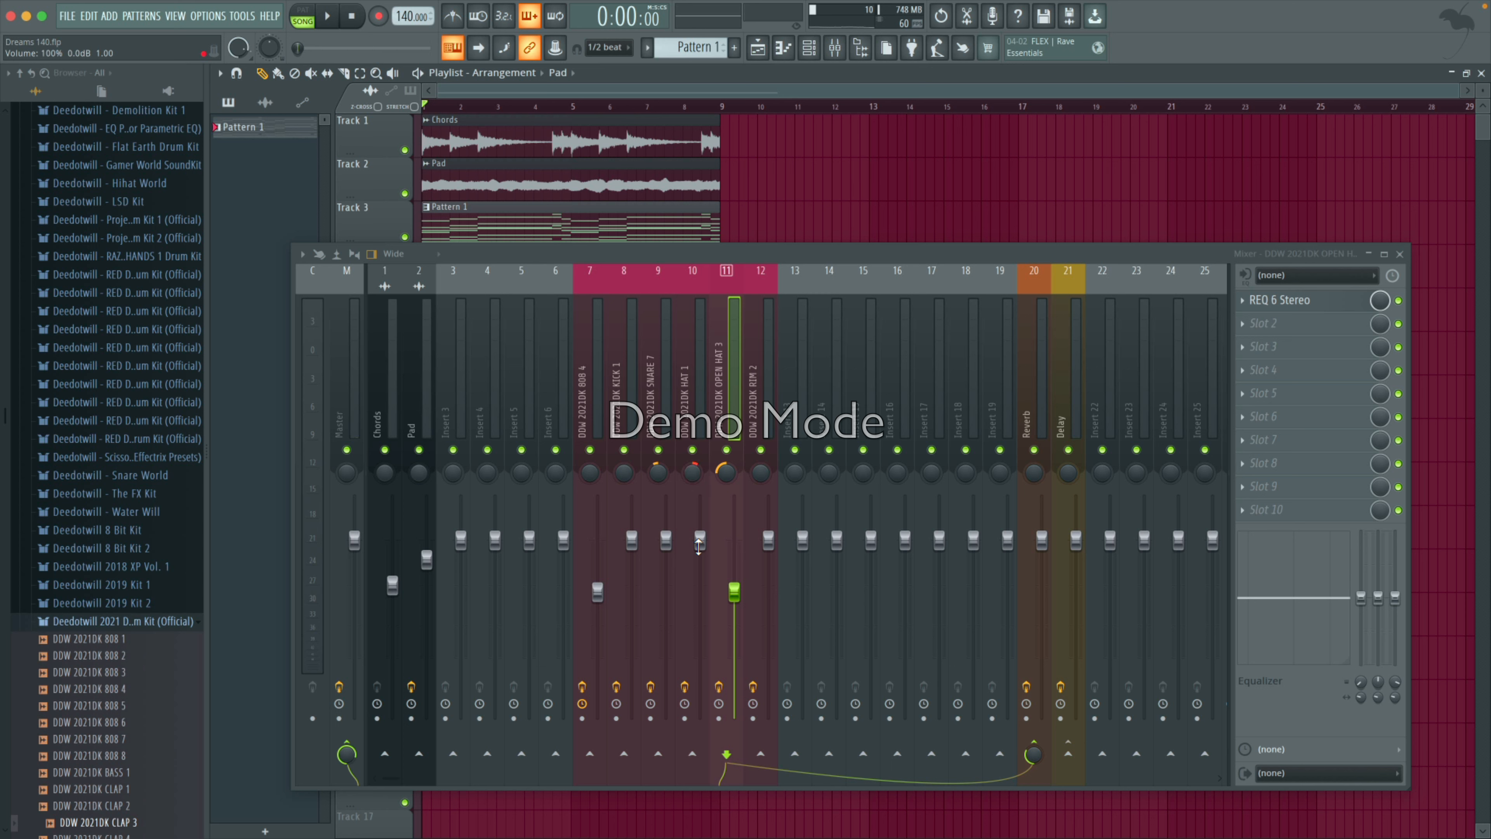
Step: Lower the DDW 2021DK HAT 1 track's volume slightly and audition the full beat
drag(699, 541, 699, 559)
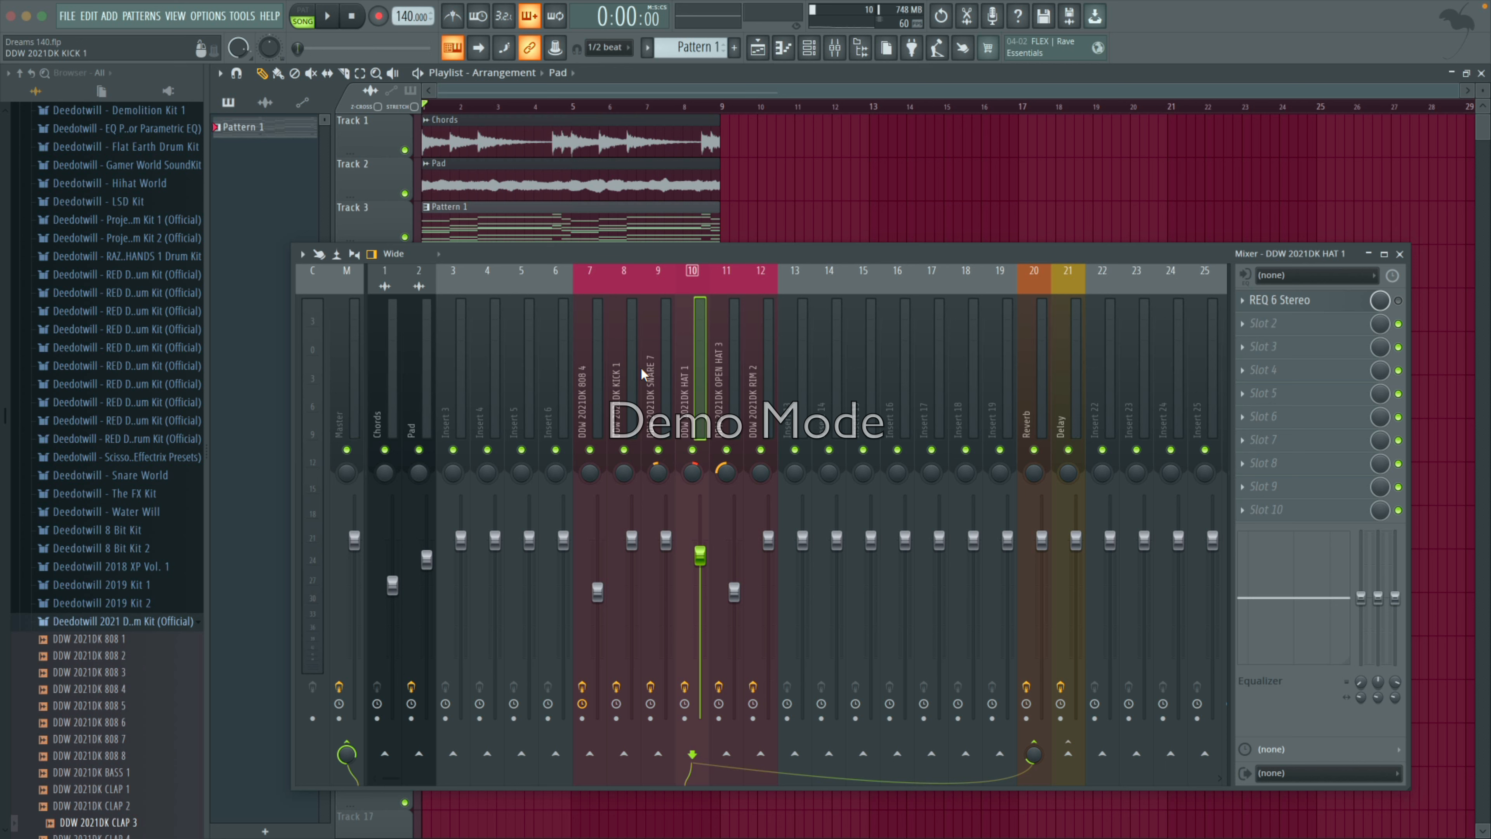
right_click(641, 370)
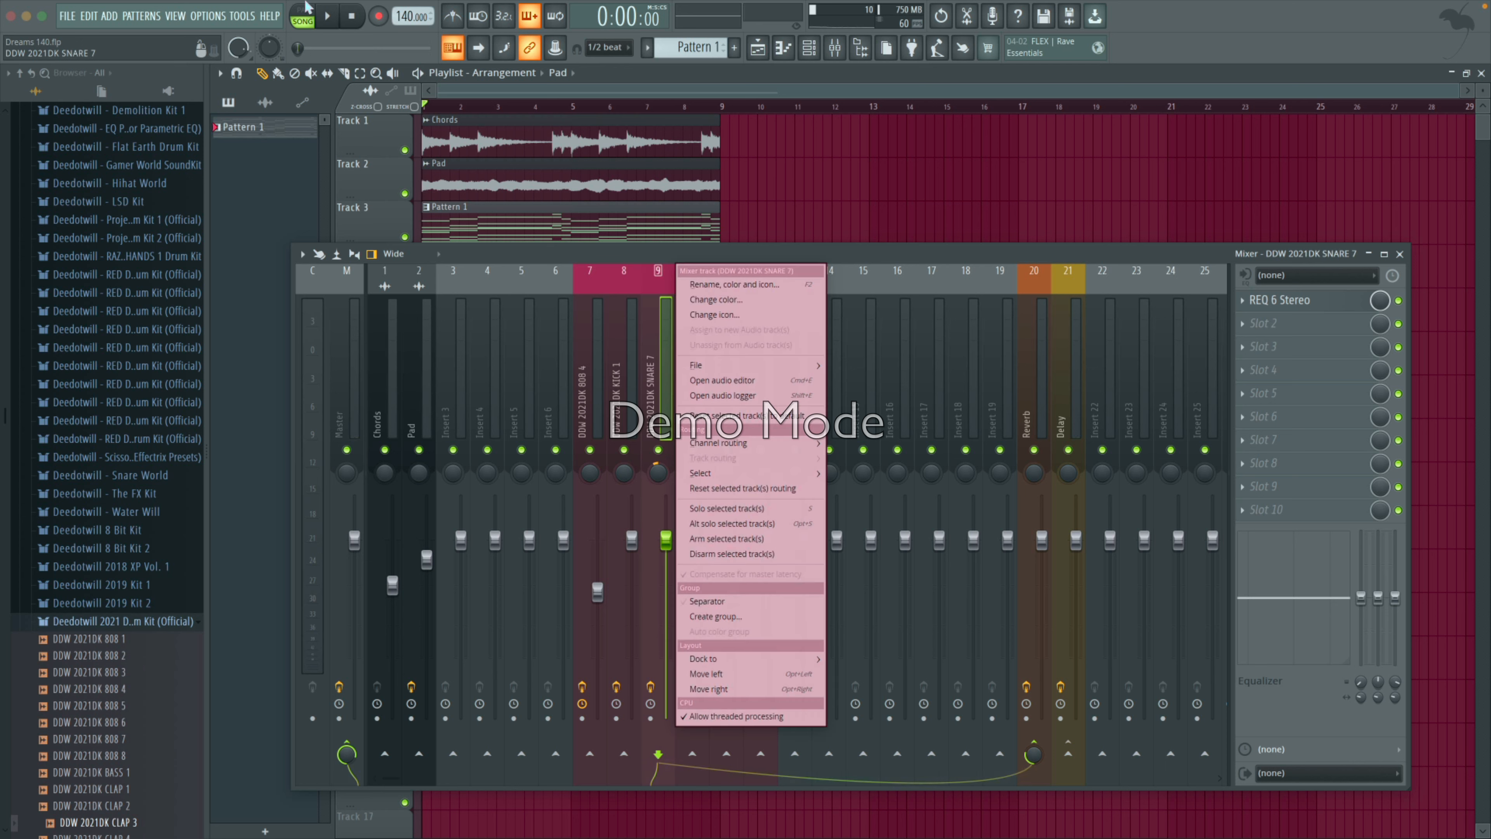
click(342, 23)
key(space)
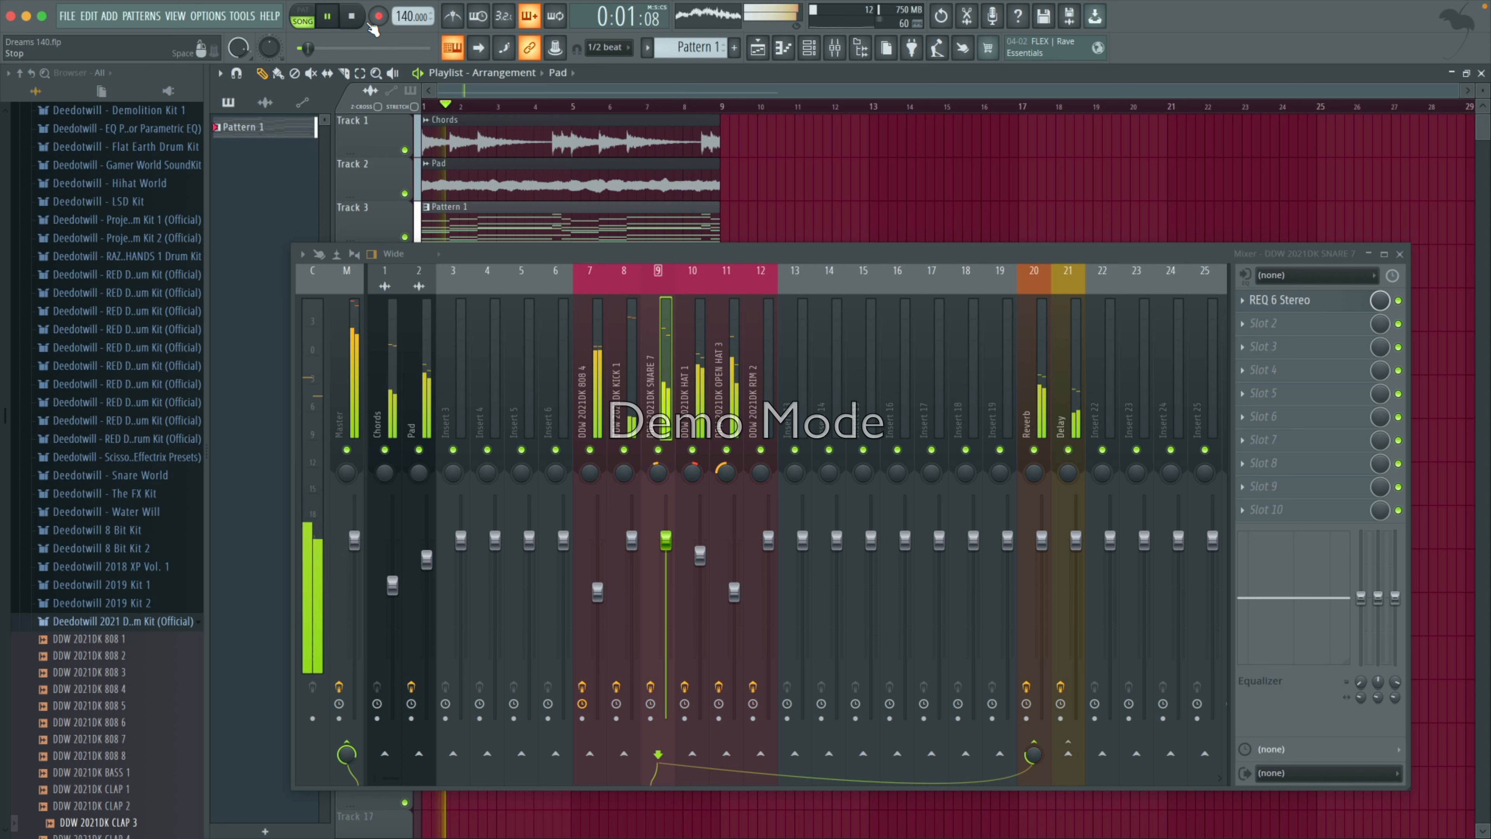
key(space)
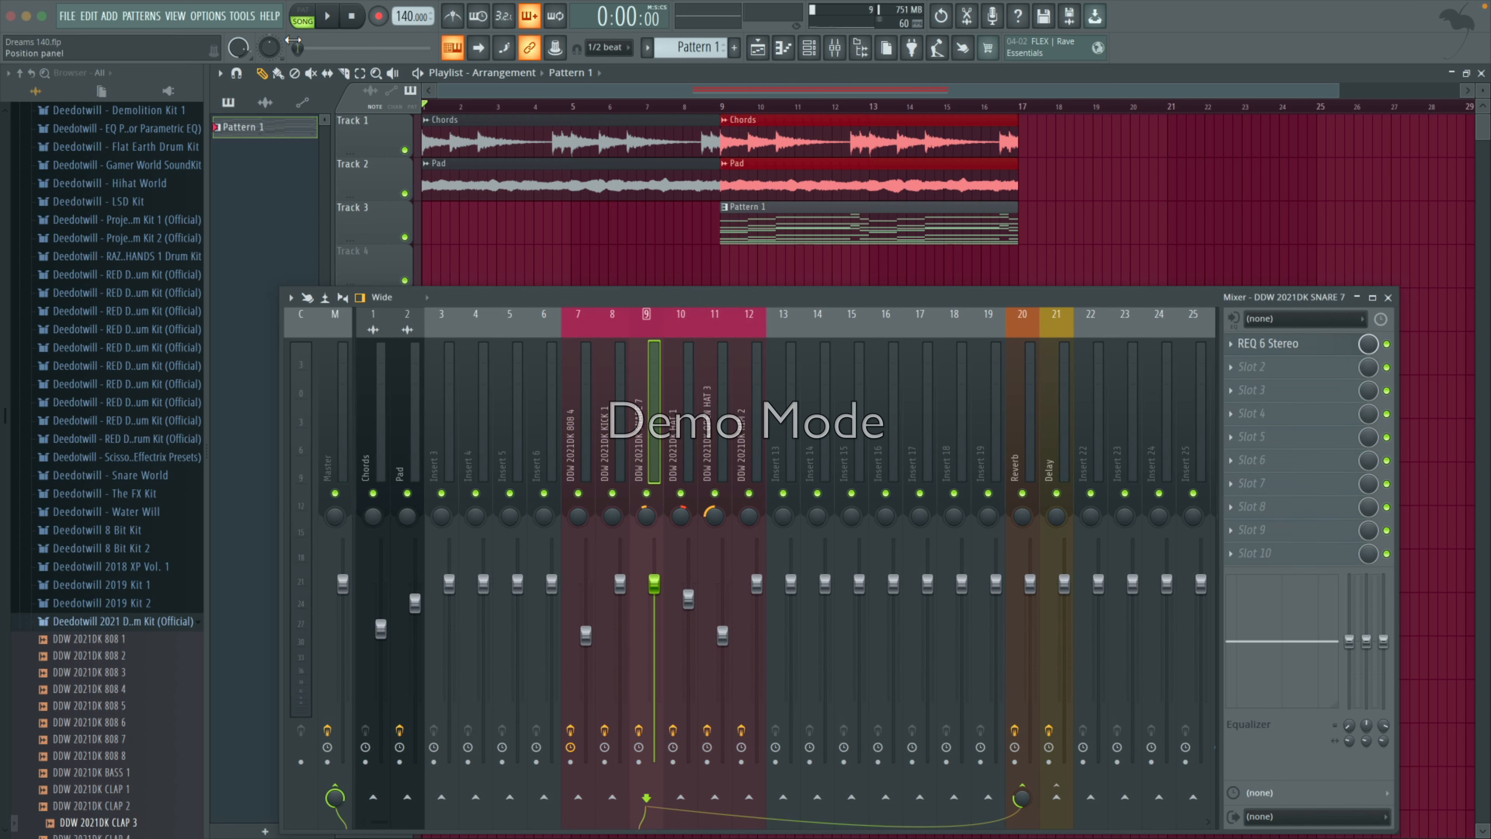
Step: Duplicate the Chords, Pad and Pattern 1 clips from bar 9 to bar 17 in the playlist while auditioning the arrangement
click(323, 22)
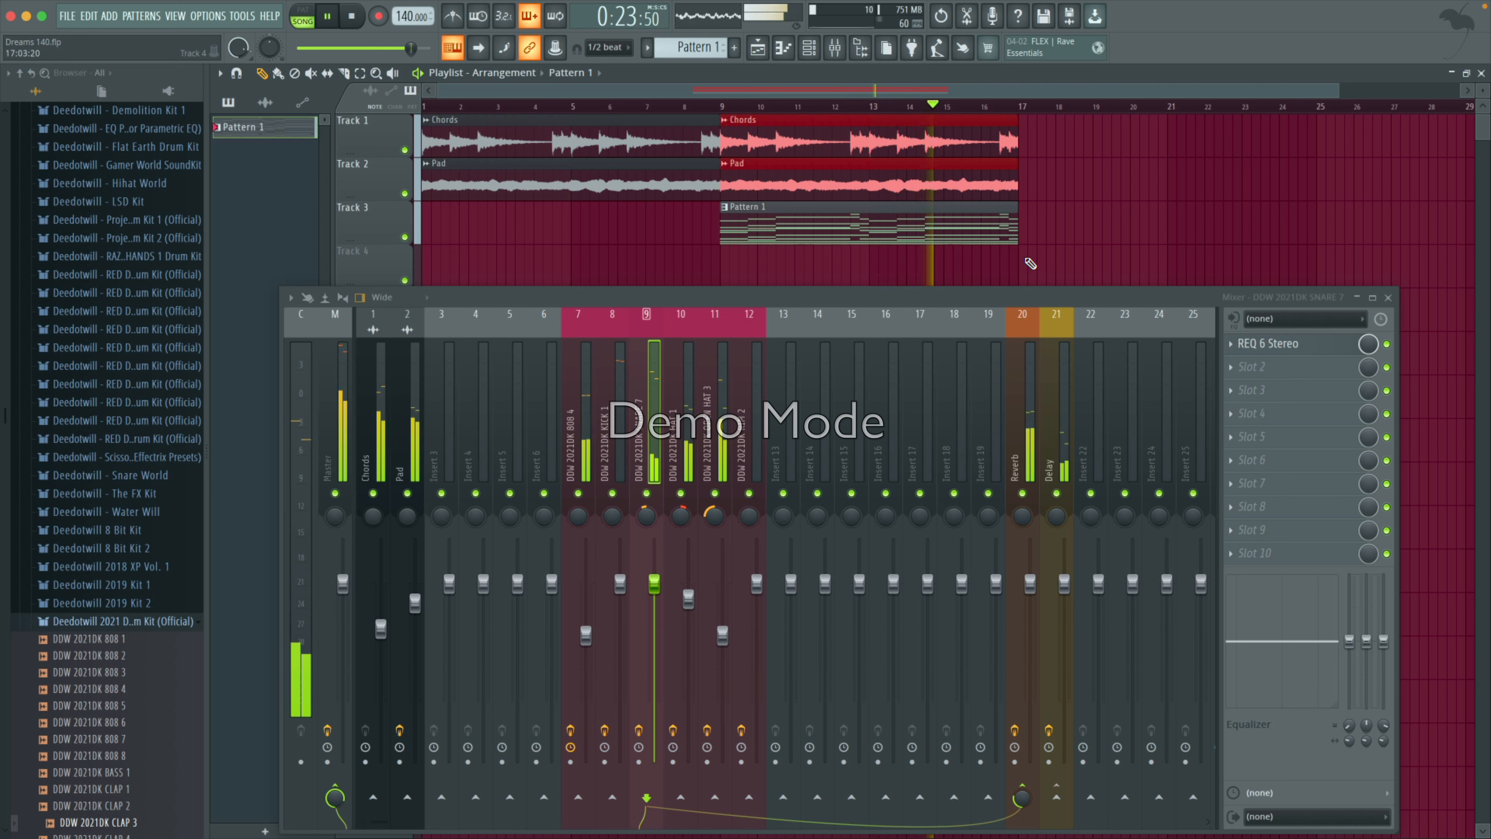
key(ctrl+b)
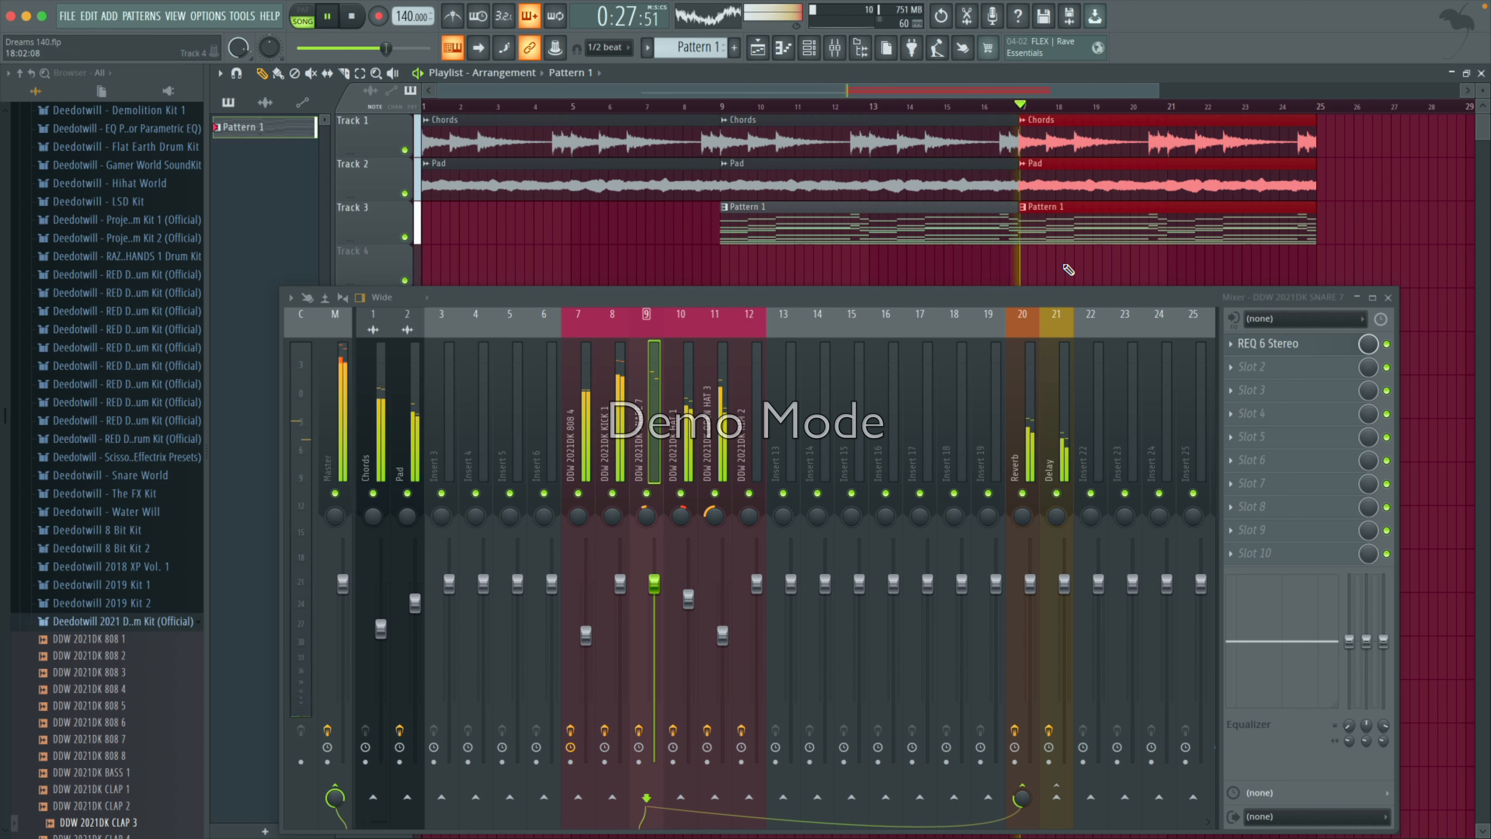
click(1211, 258)
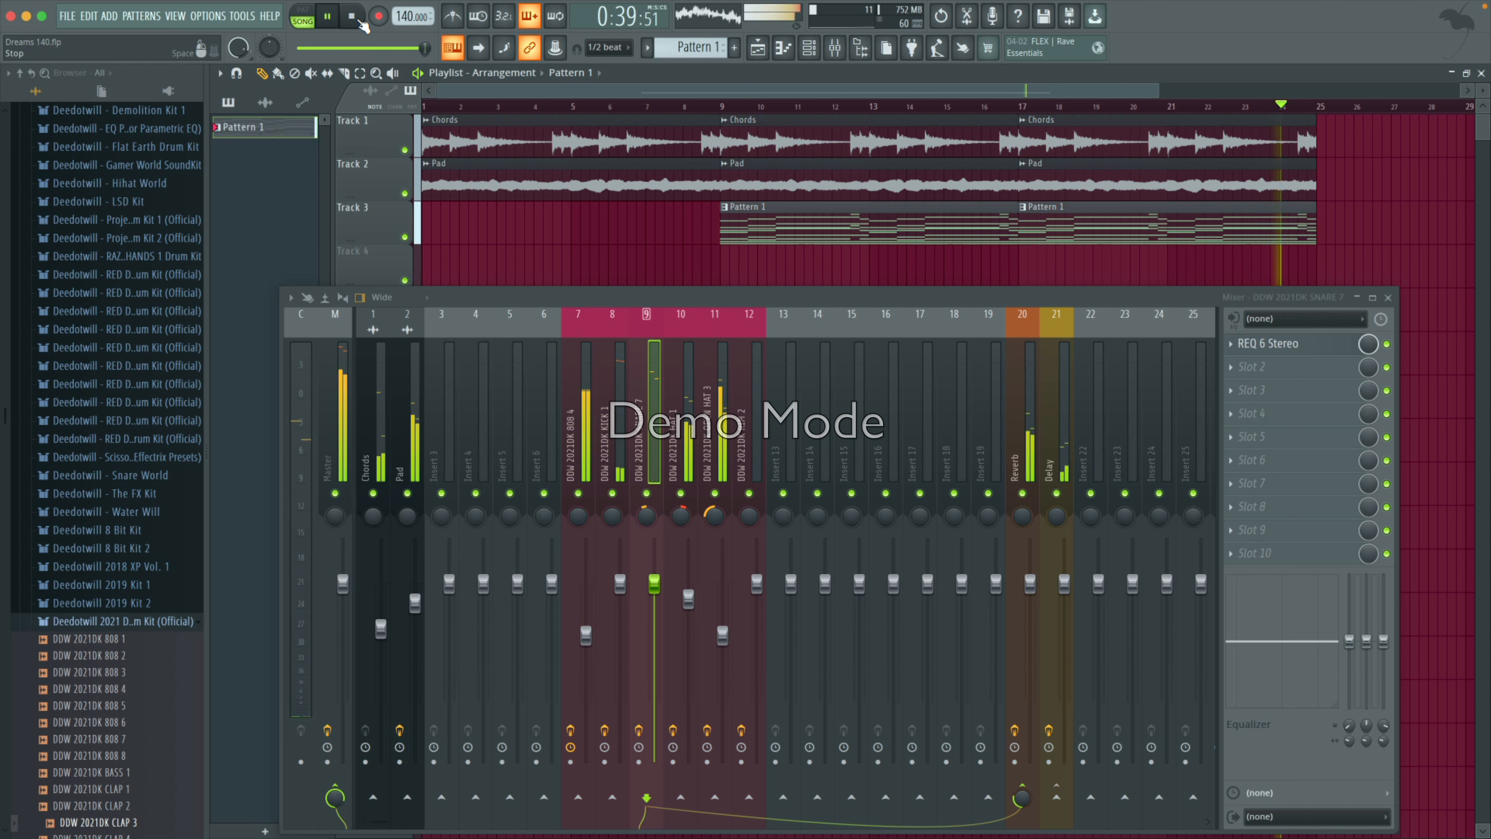
click(361, 21)
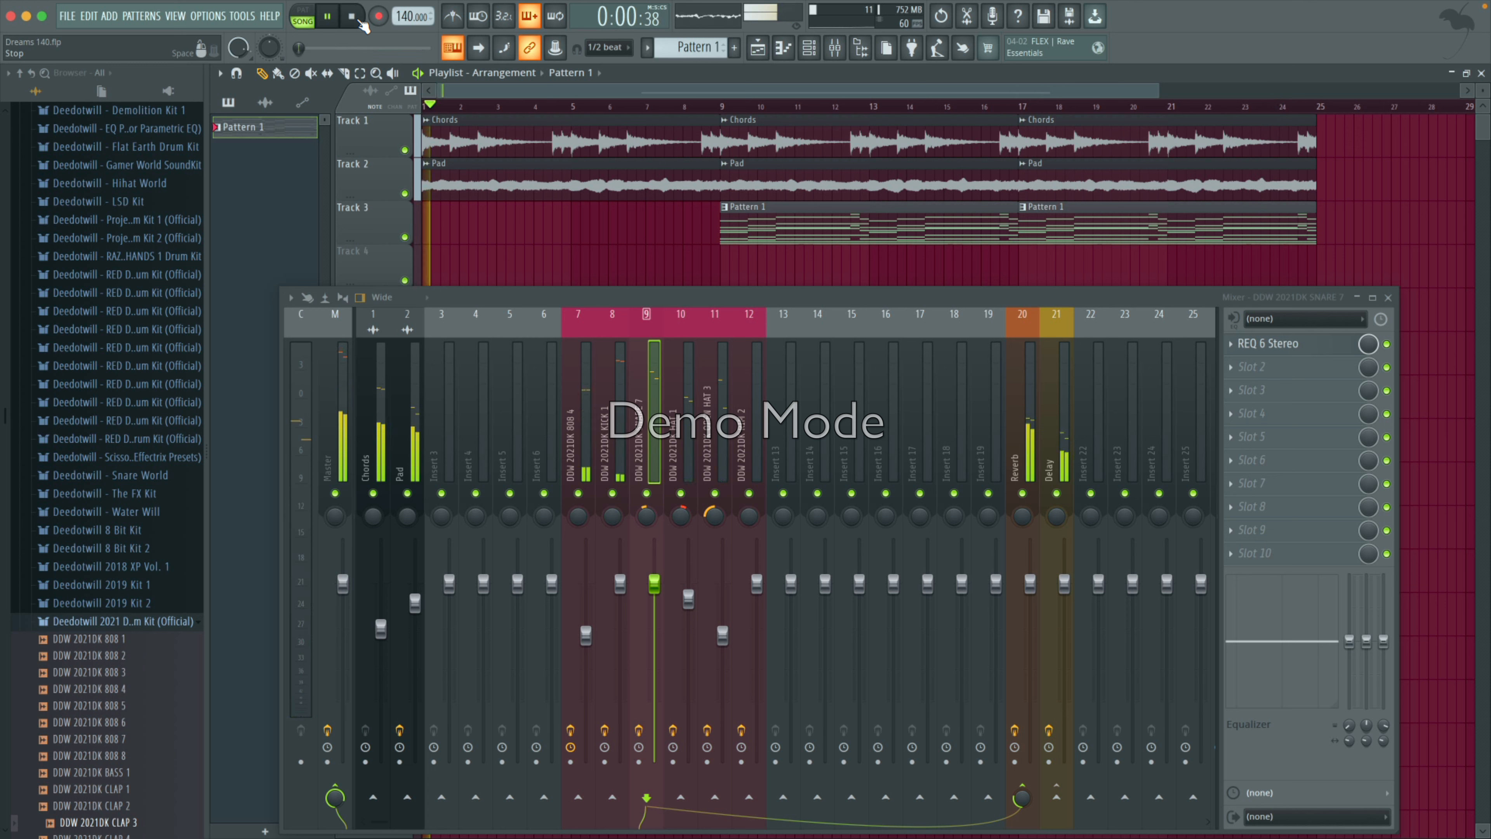
Step: Assign the ElectraX channel to a new instrument track from the Channel rack
click(808, 54)
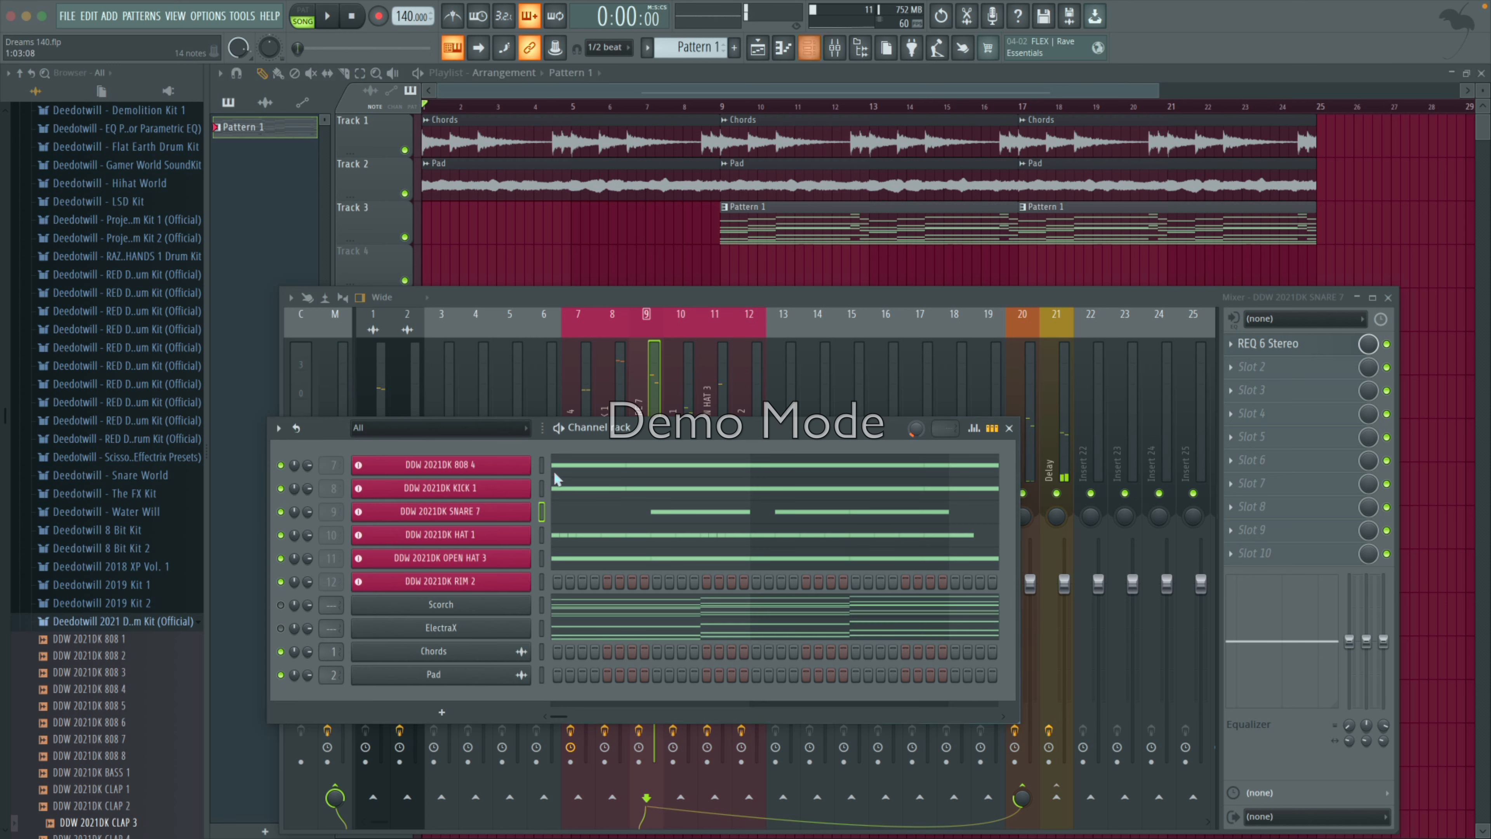
drag(635, 431, 637, 387)
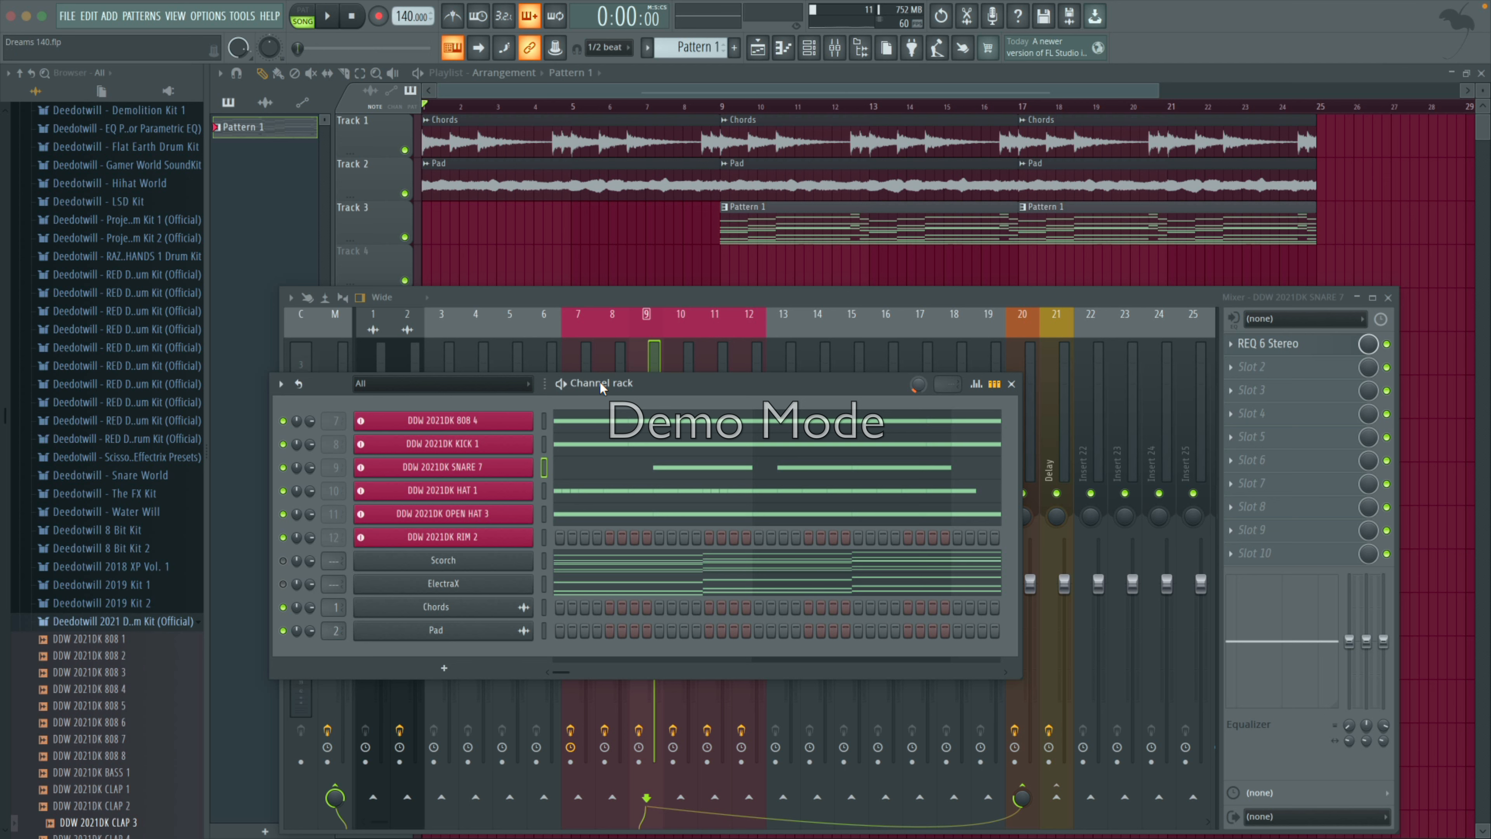
drag(600, 383, 555, 319)
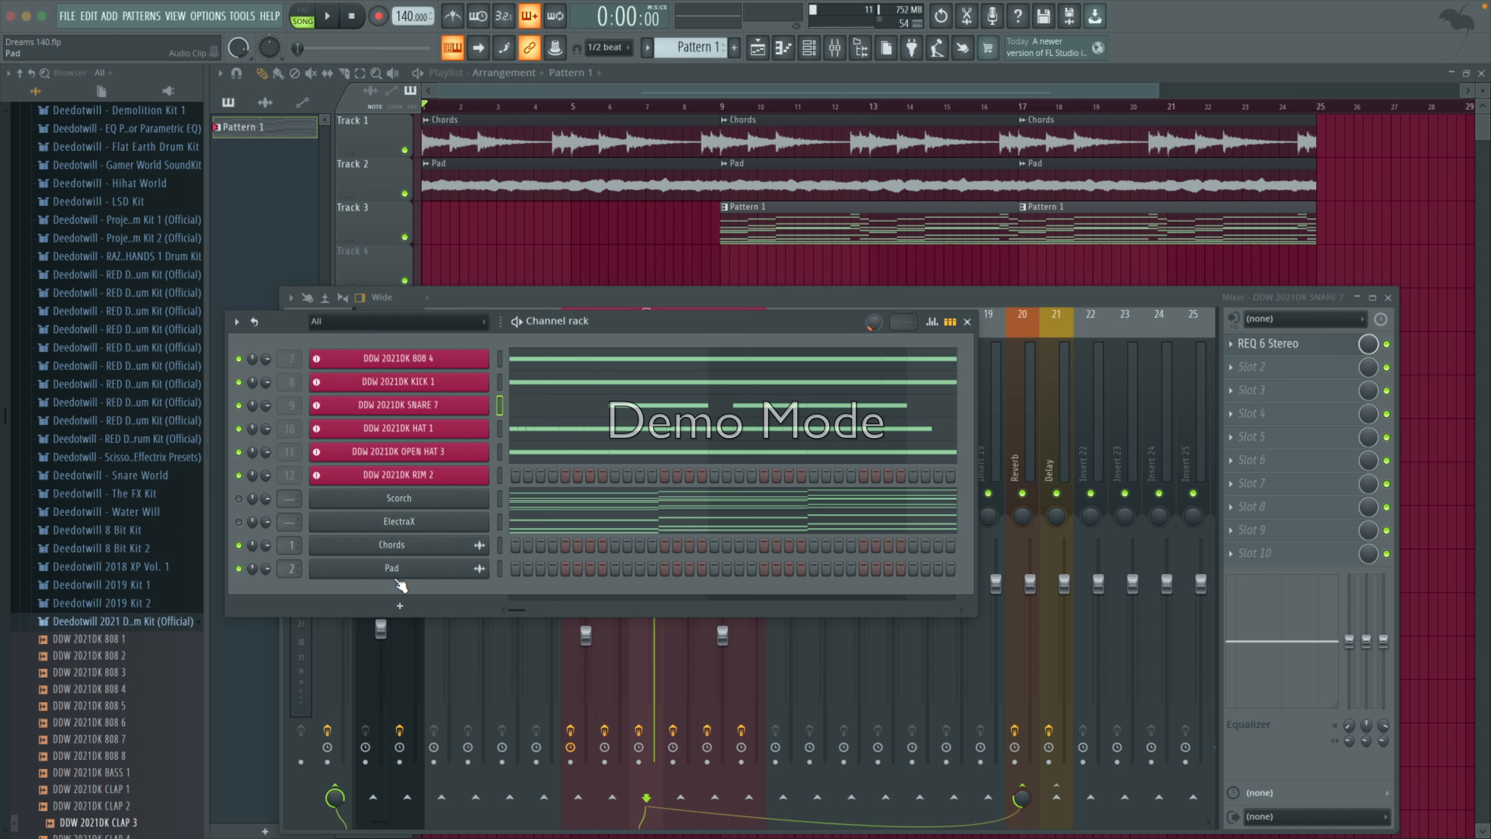
right_click(433, 528)
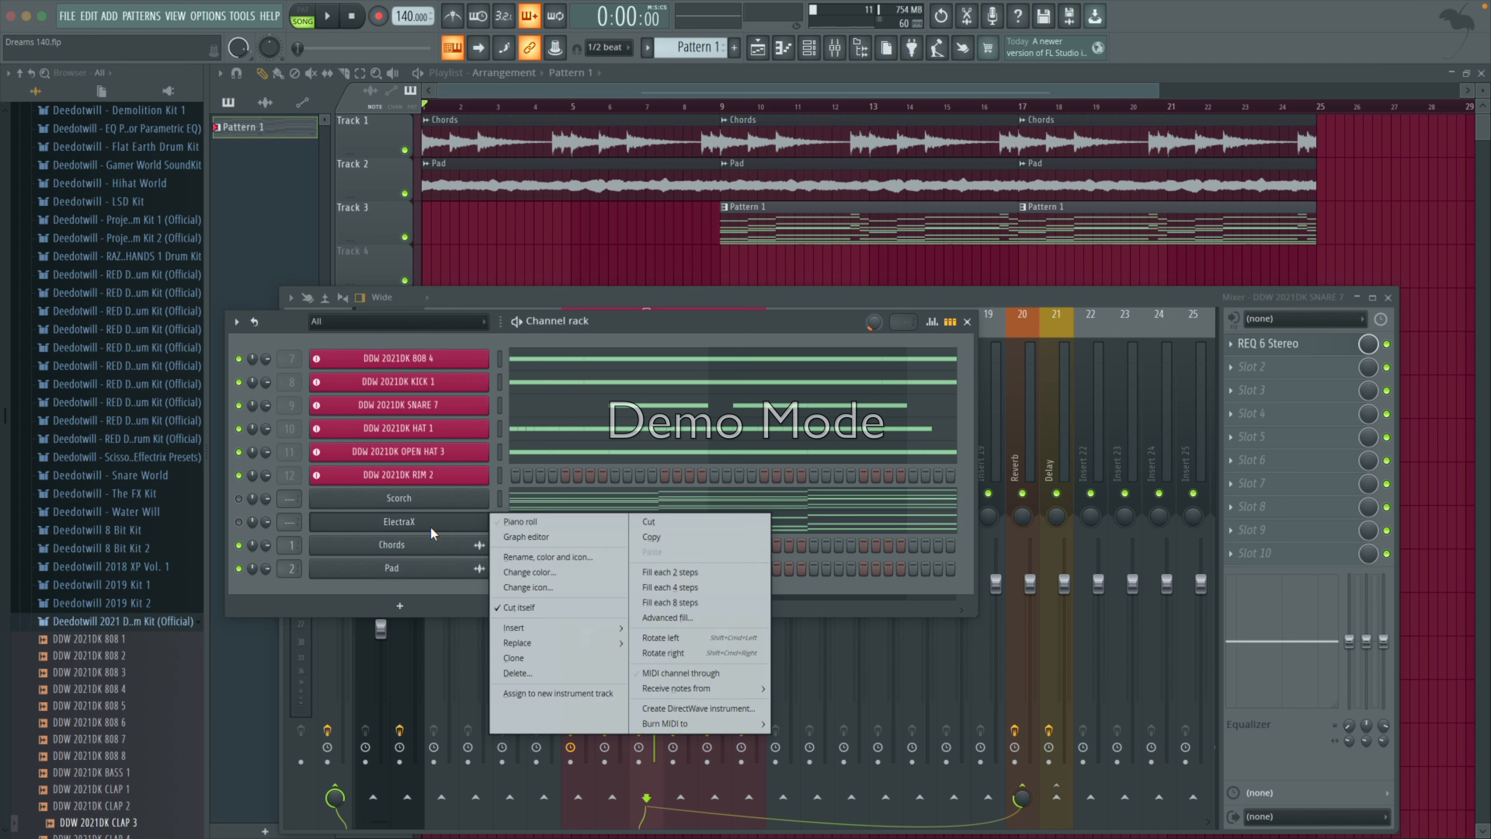
click(547, 694)
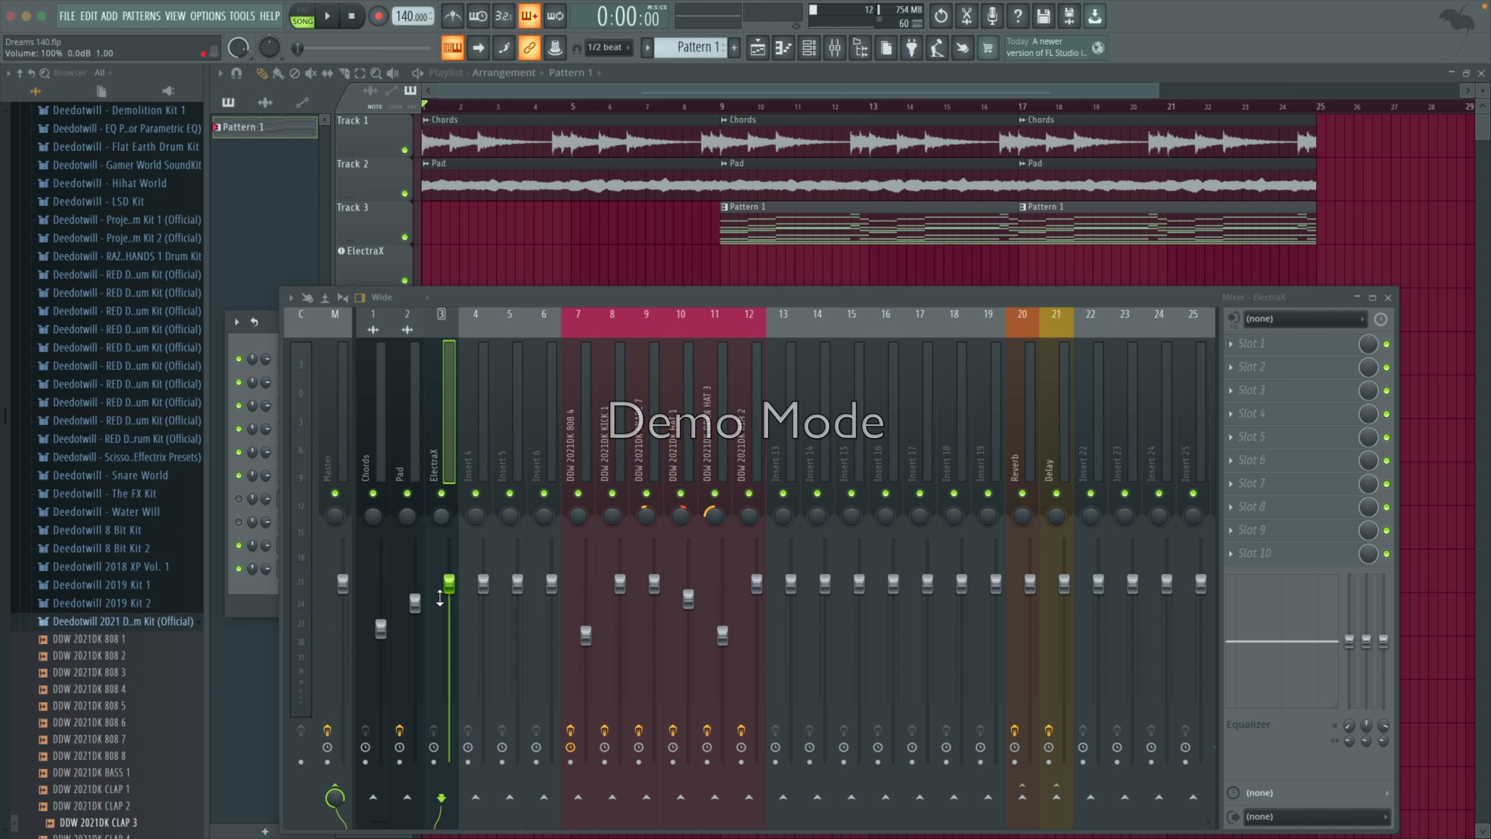
Step: Pan the ElectraX mixer track 28% right, lower its volume to 72%, and toggle its send to the Reverb track on and off
drag(441, 515, 441, 538)
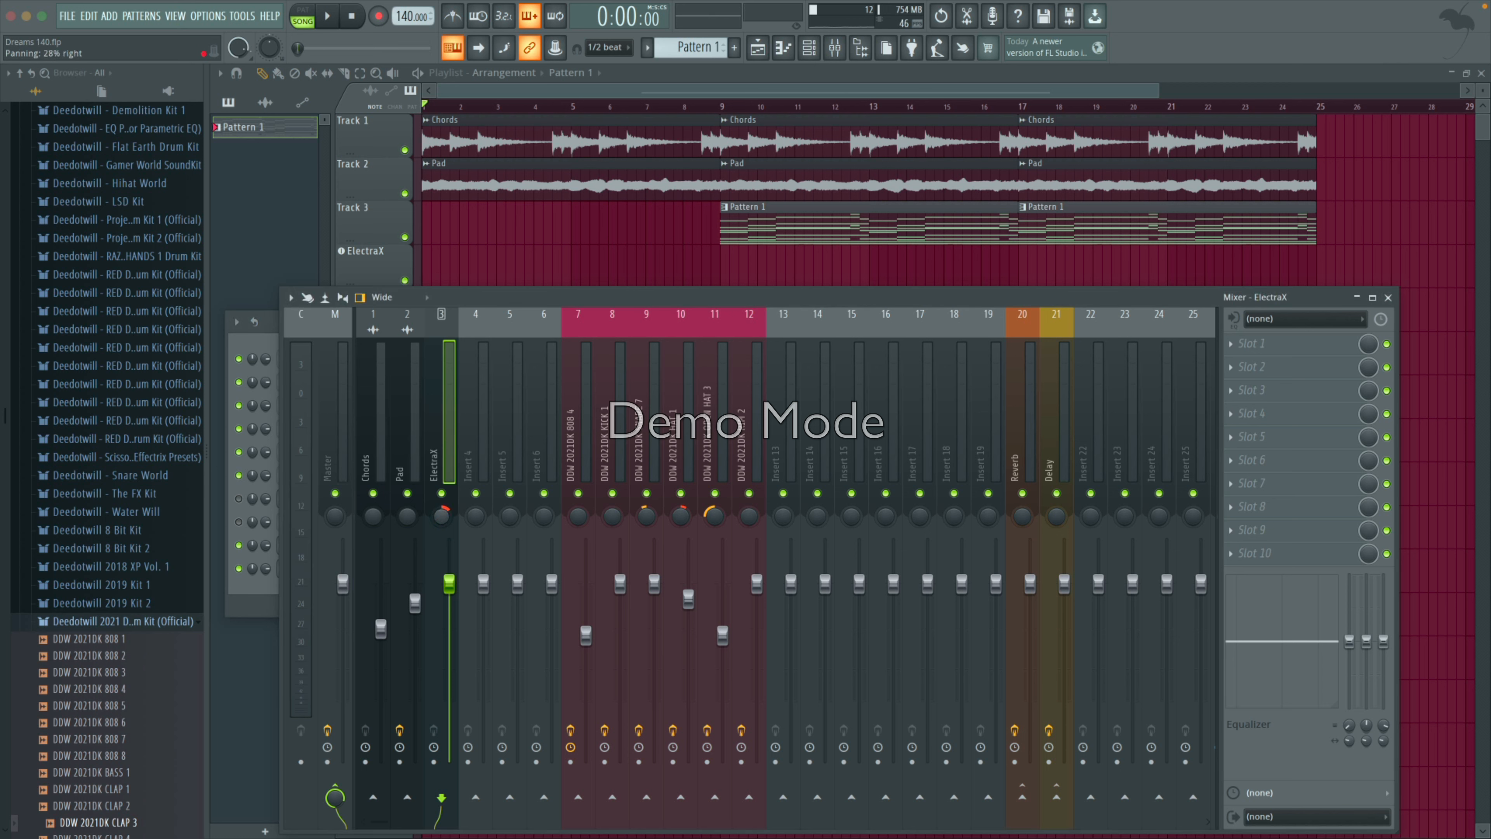
drag(449, 588, 450, 650)
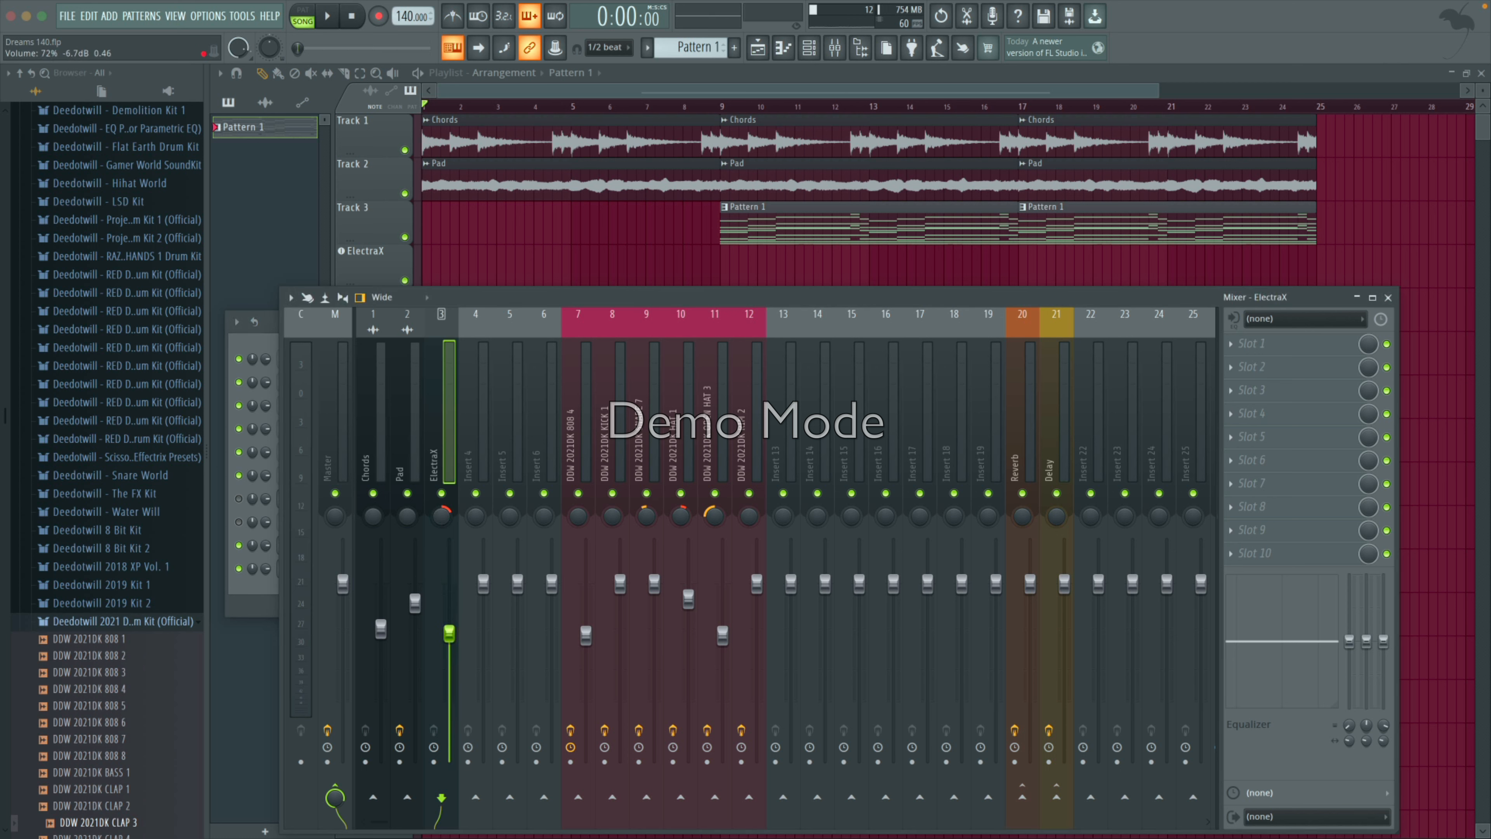
click(1021, 797)
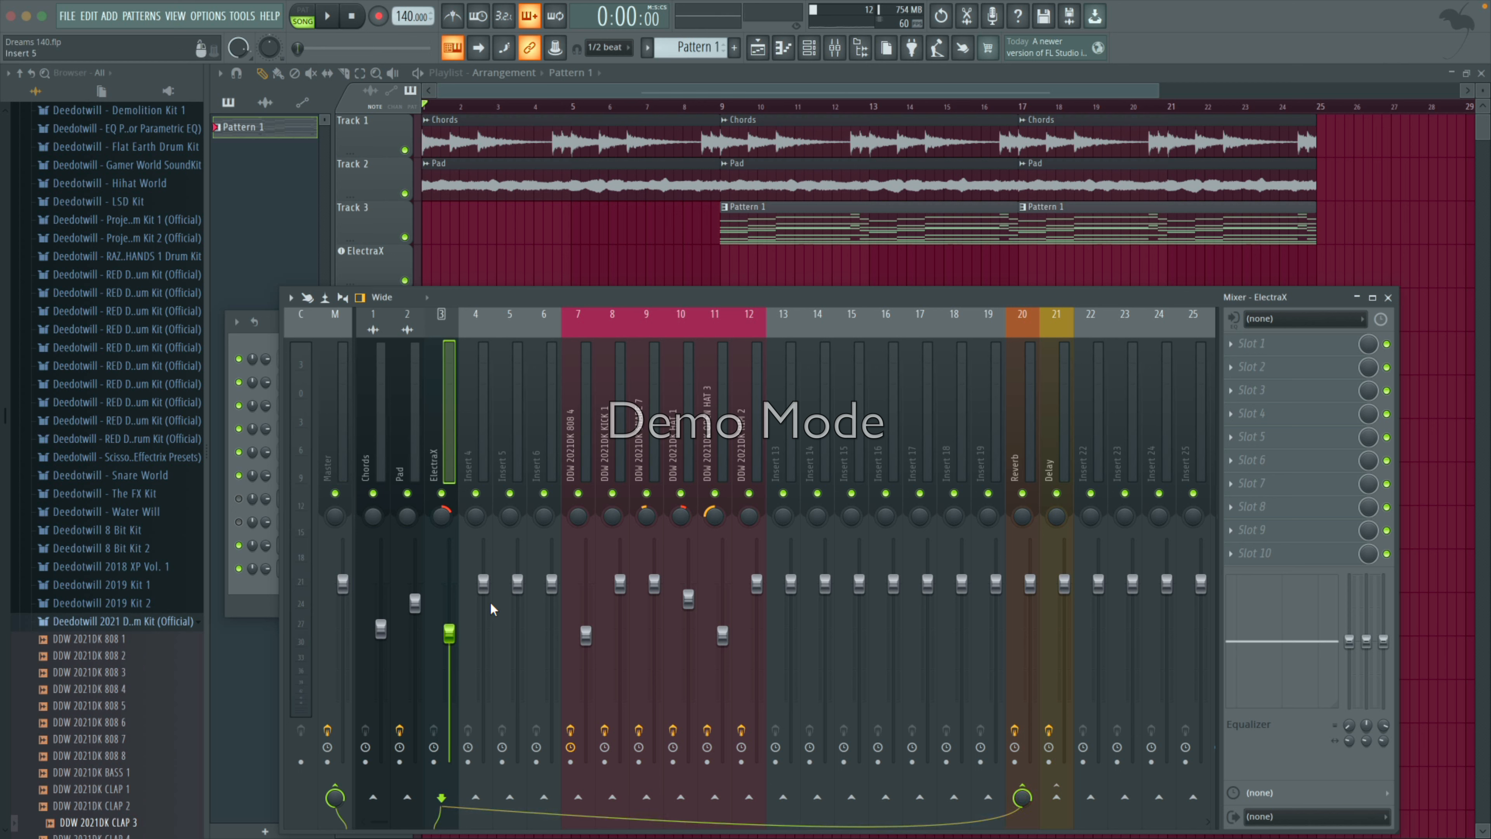
click(1022, 797)
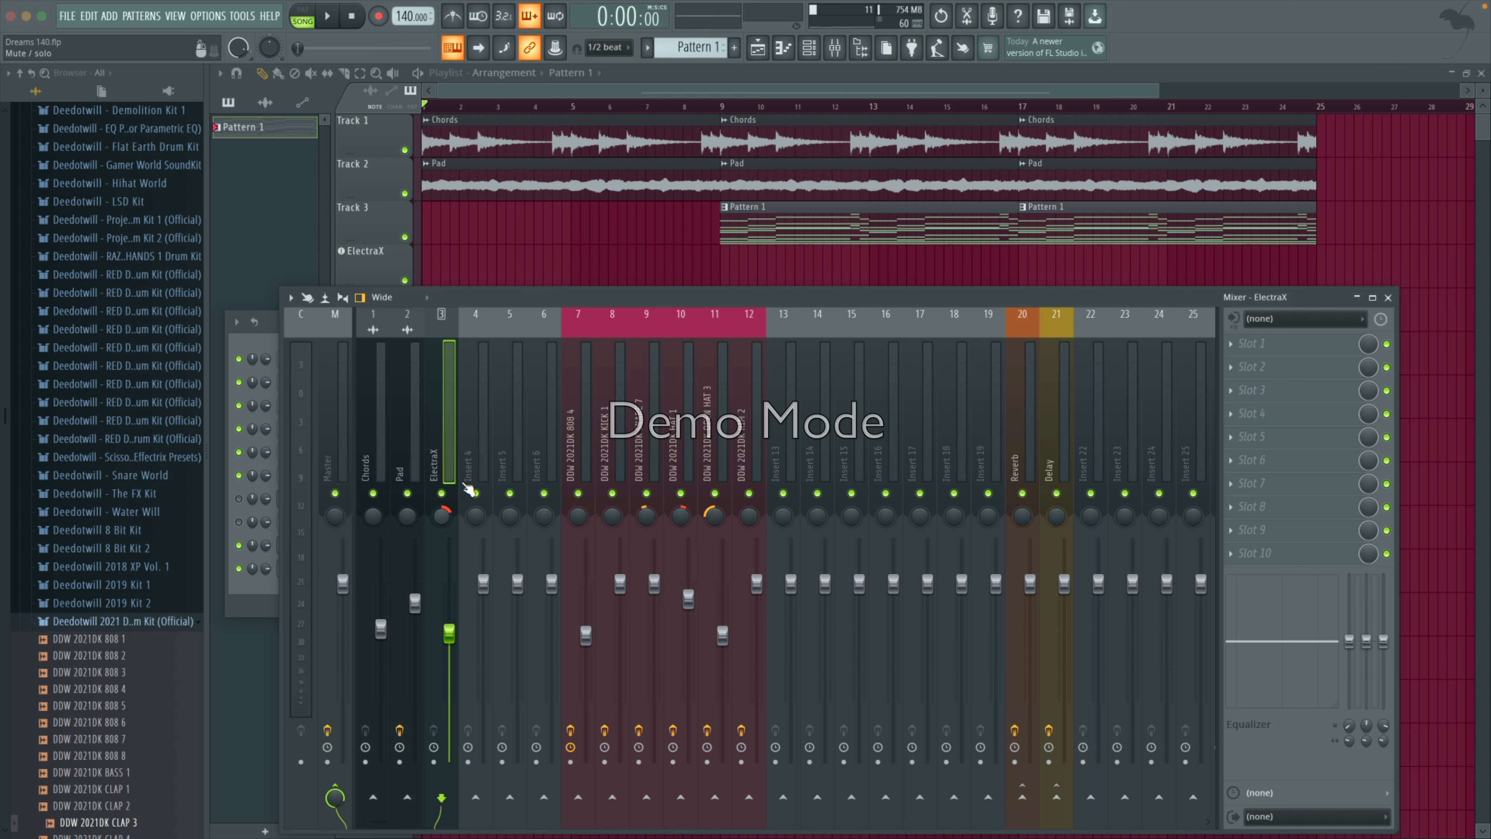
Step: Reset the ElectraX mixer track to its defaults and unassign the ElectraX channel from its instrument track
right_click(465, 489)
click(489, 461)
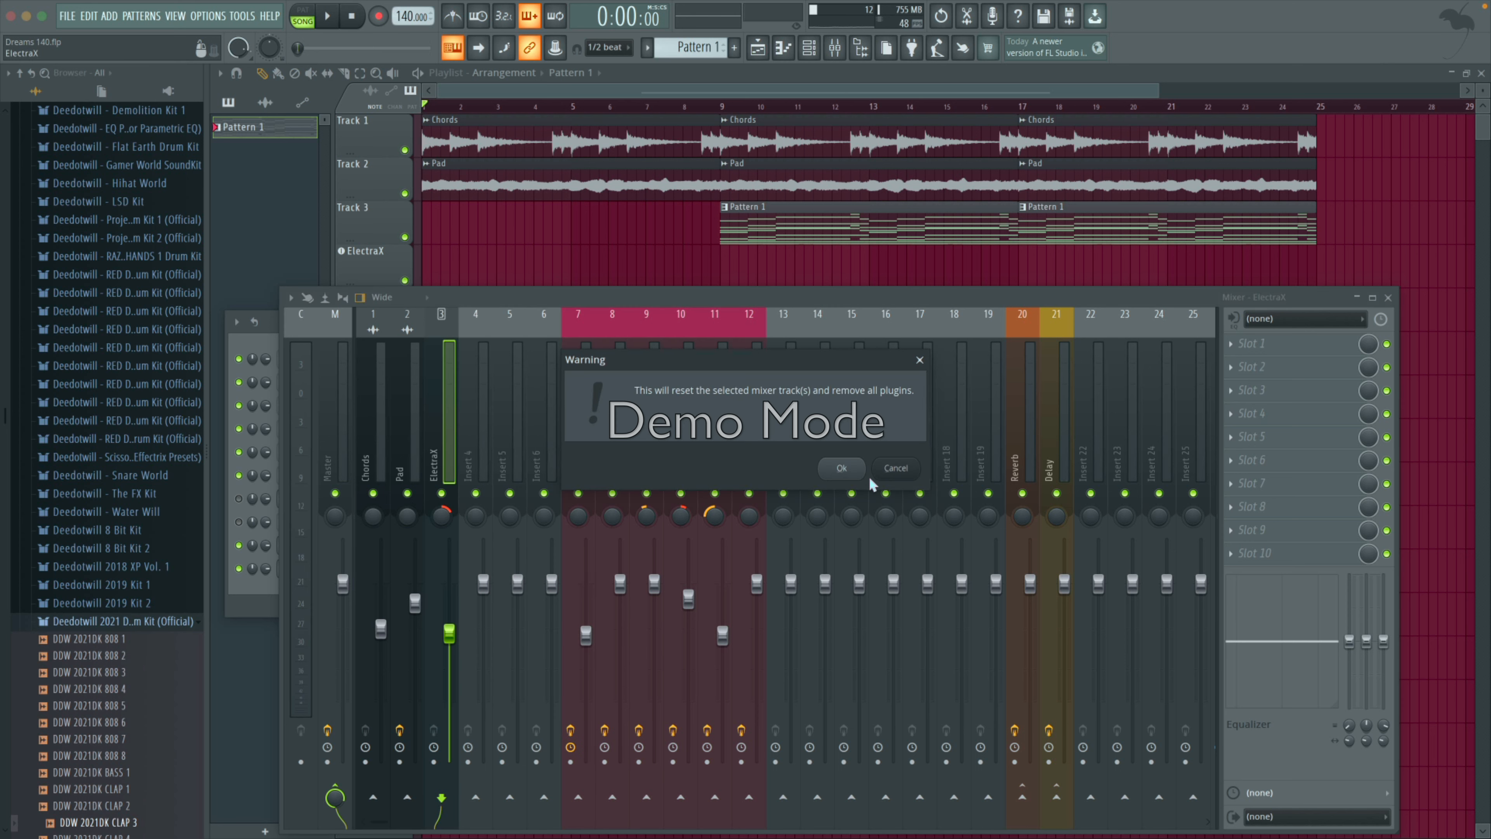
click(840, 468)
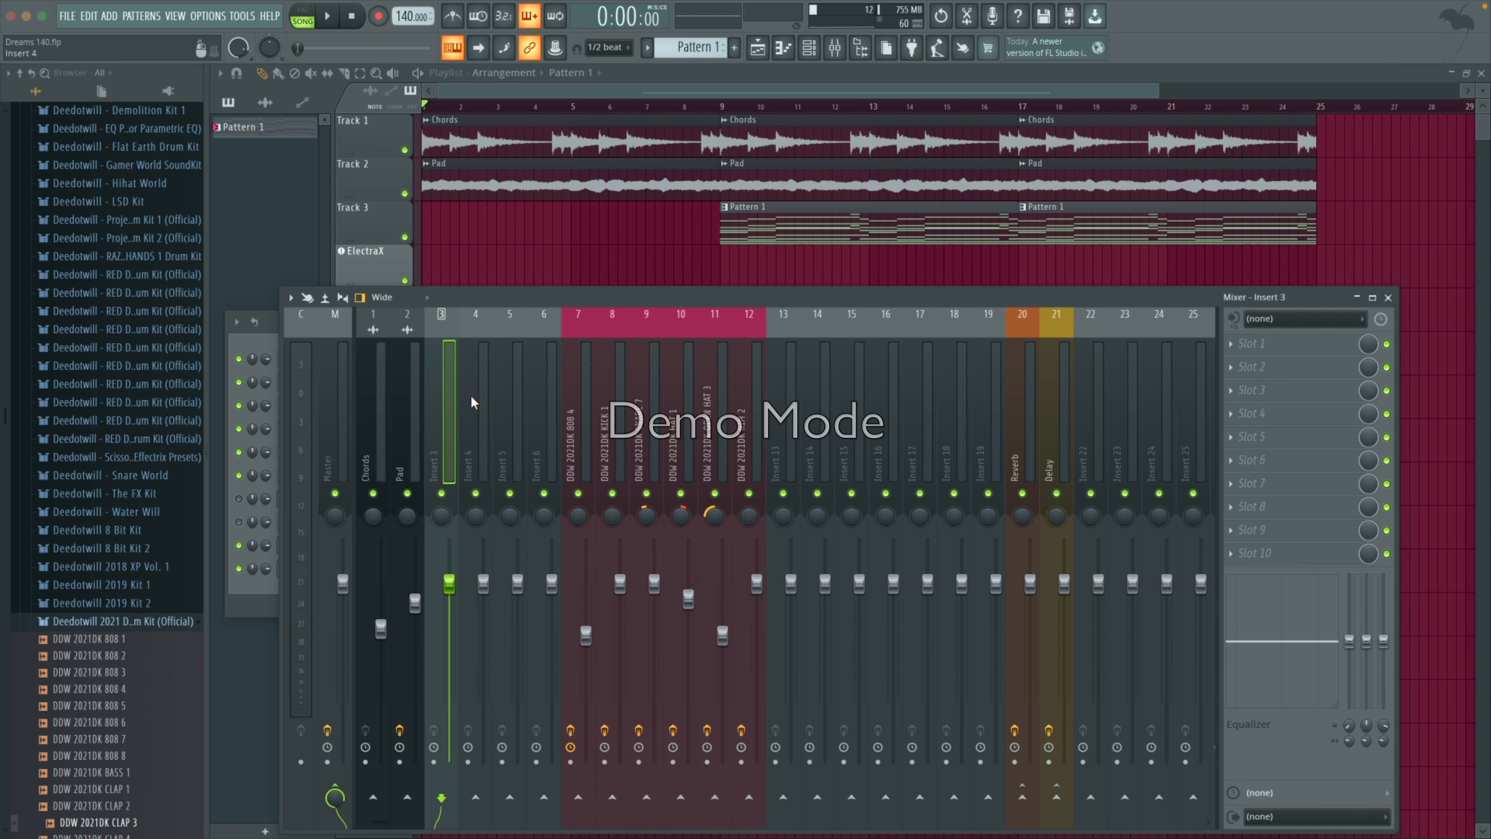
click(268, 326)
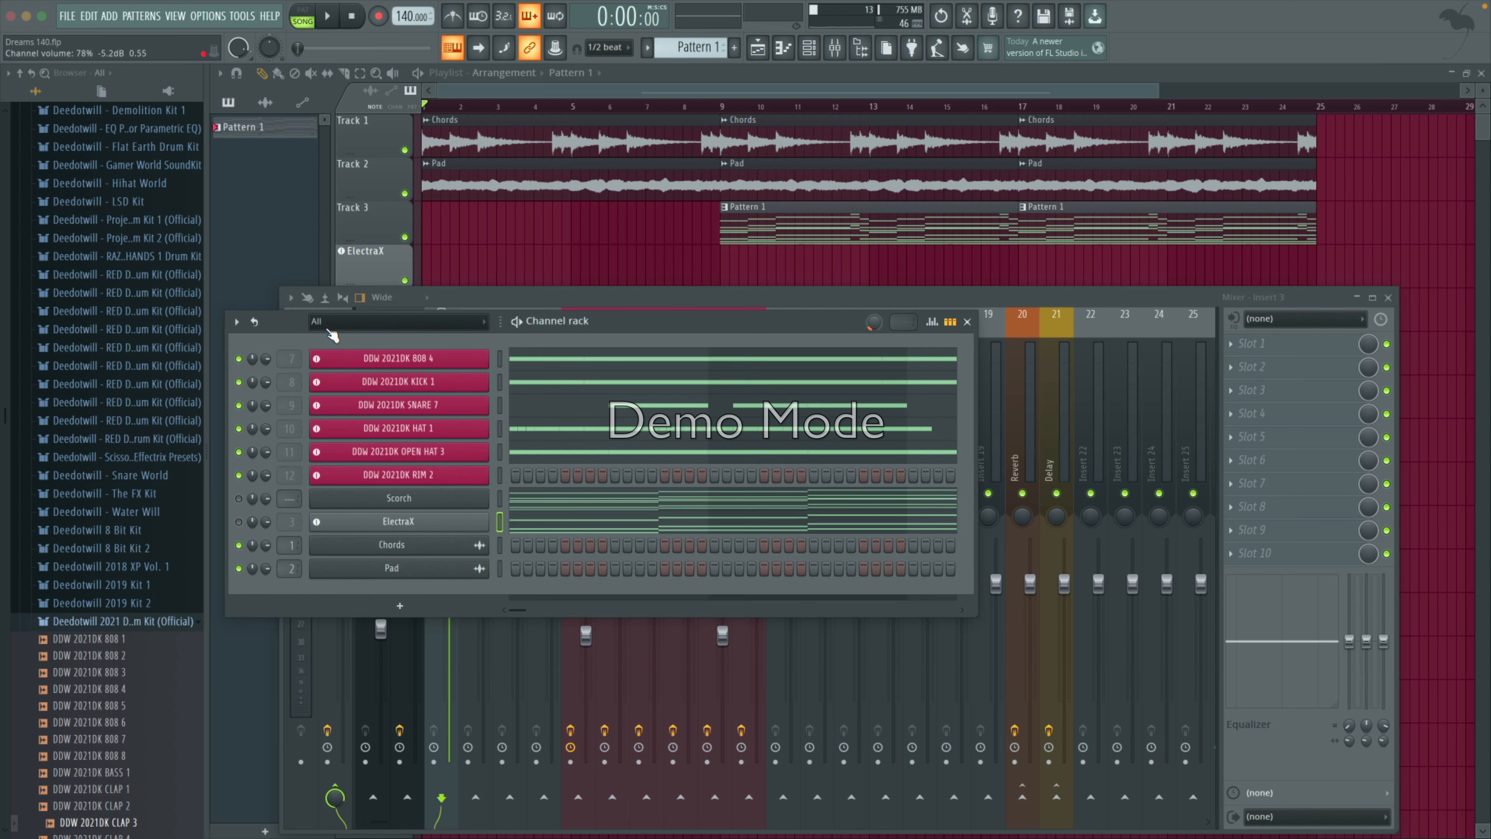
drag(624, 323, 626, 304)
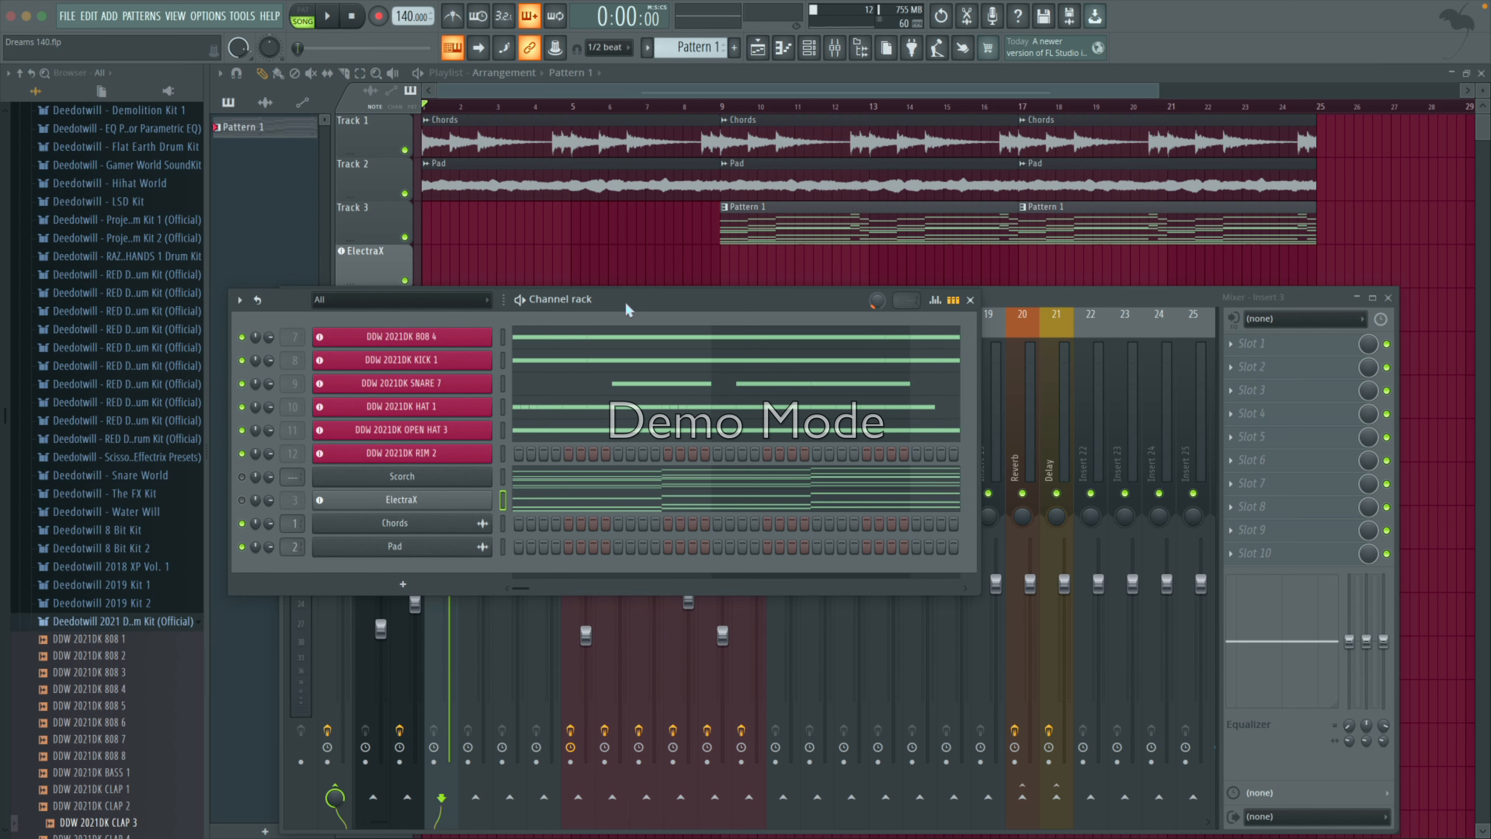
right_click(399, 502)
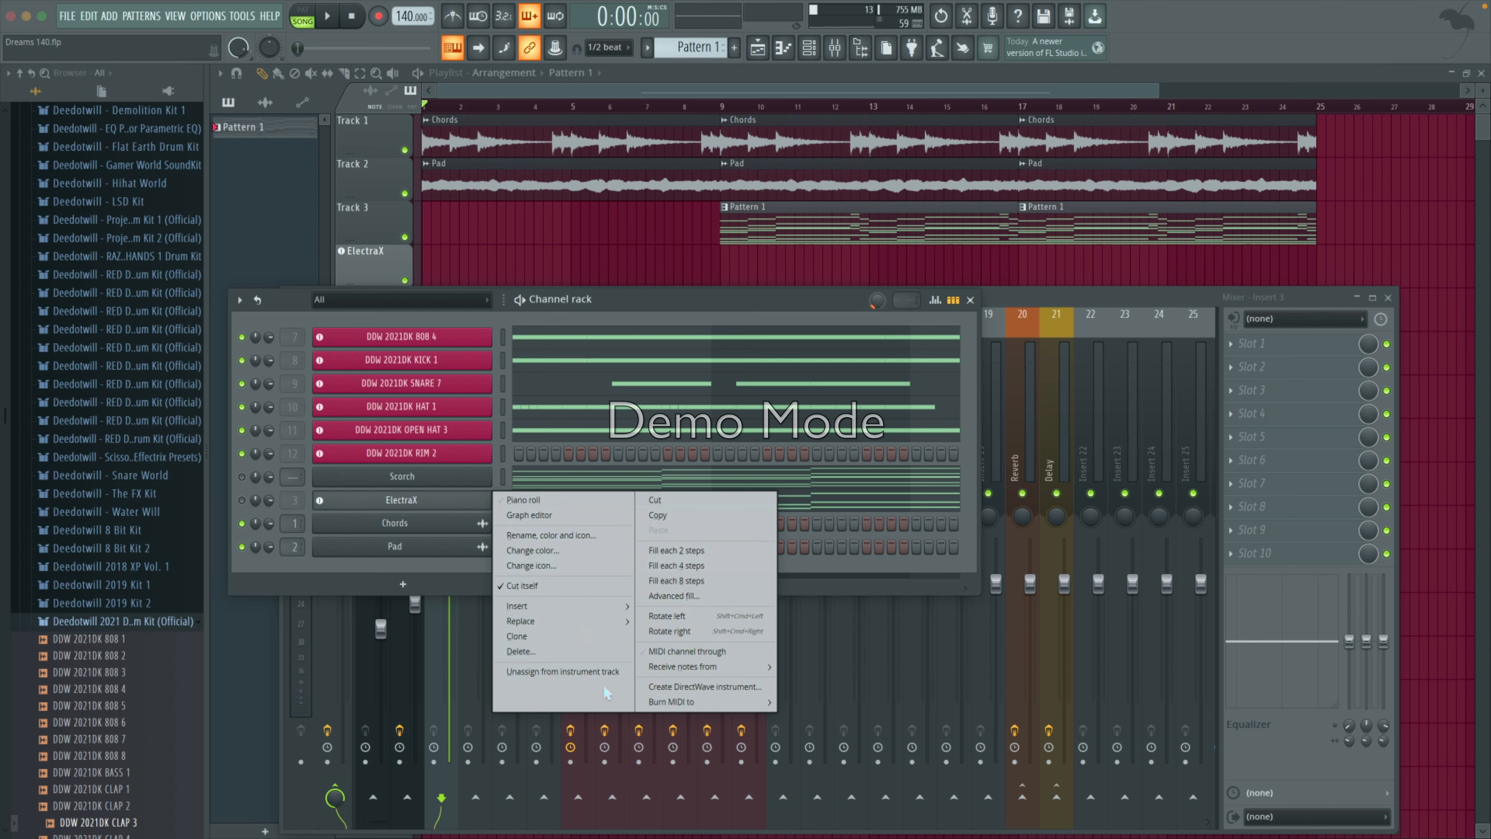
click(585, 671)
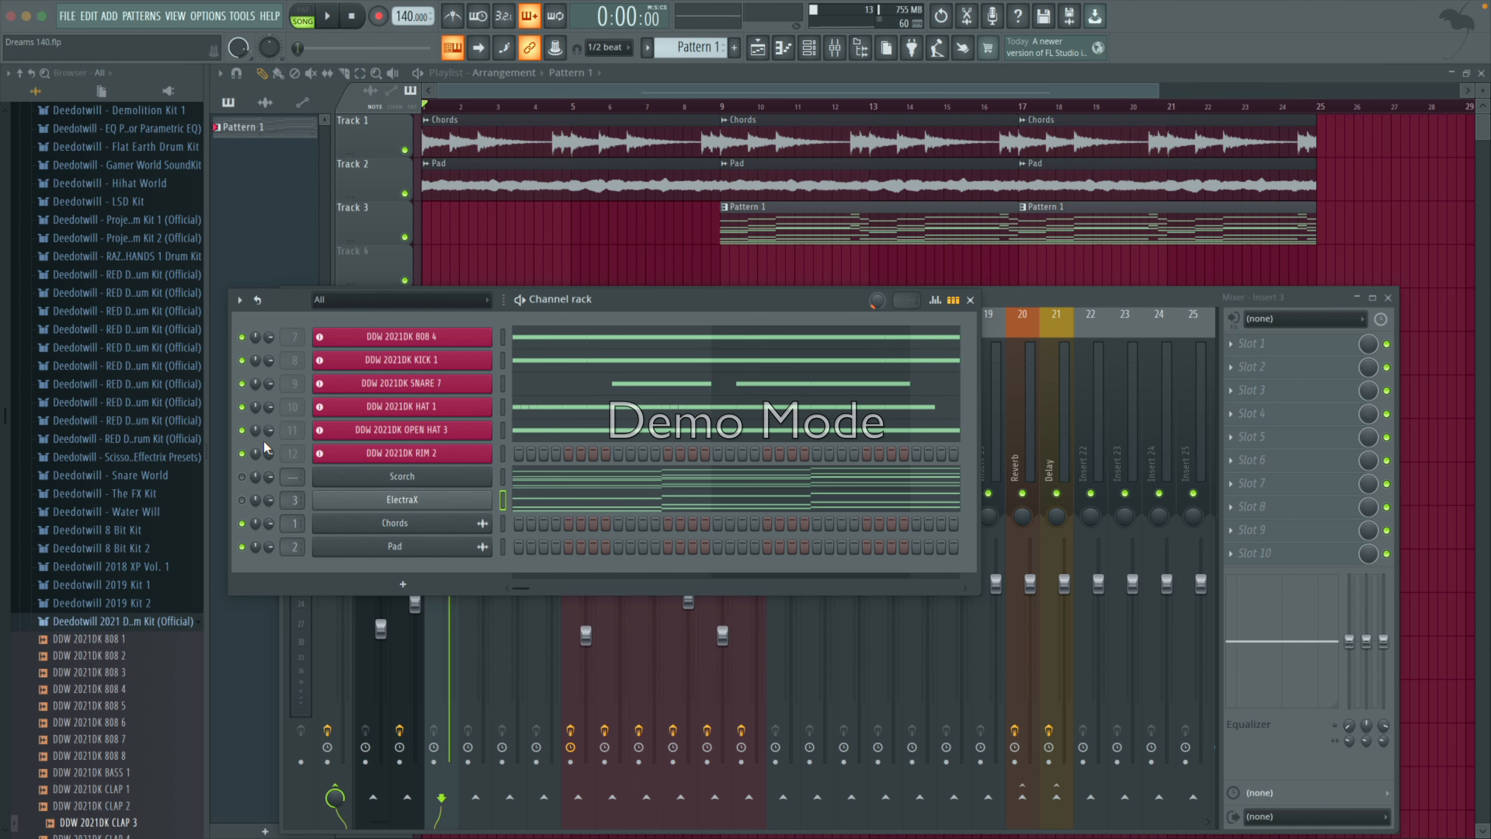
Step: Inspect the channel options of the DDW drum sounds in the Channel rack, including their instrument track assignment
click(1033, 302)
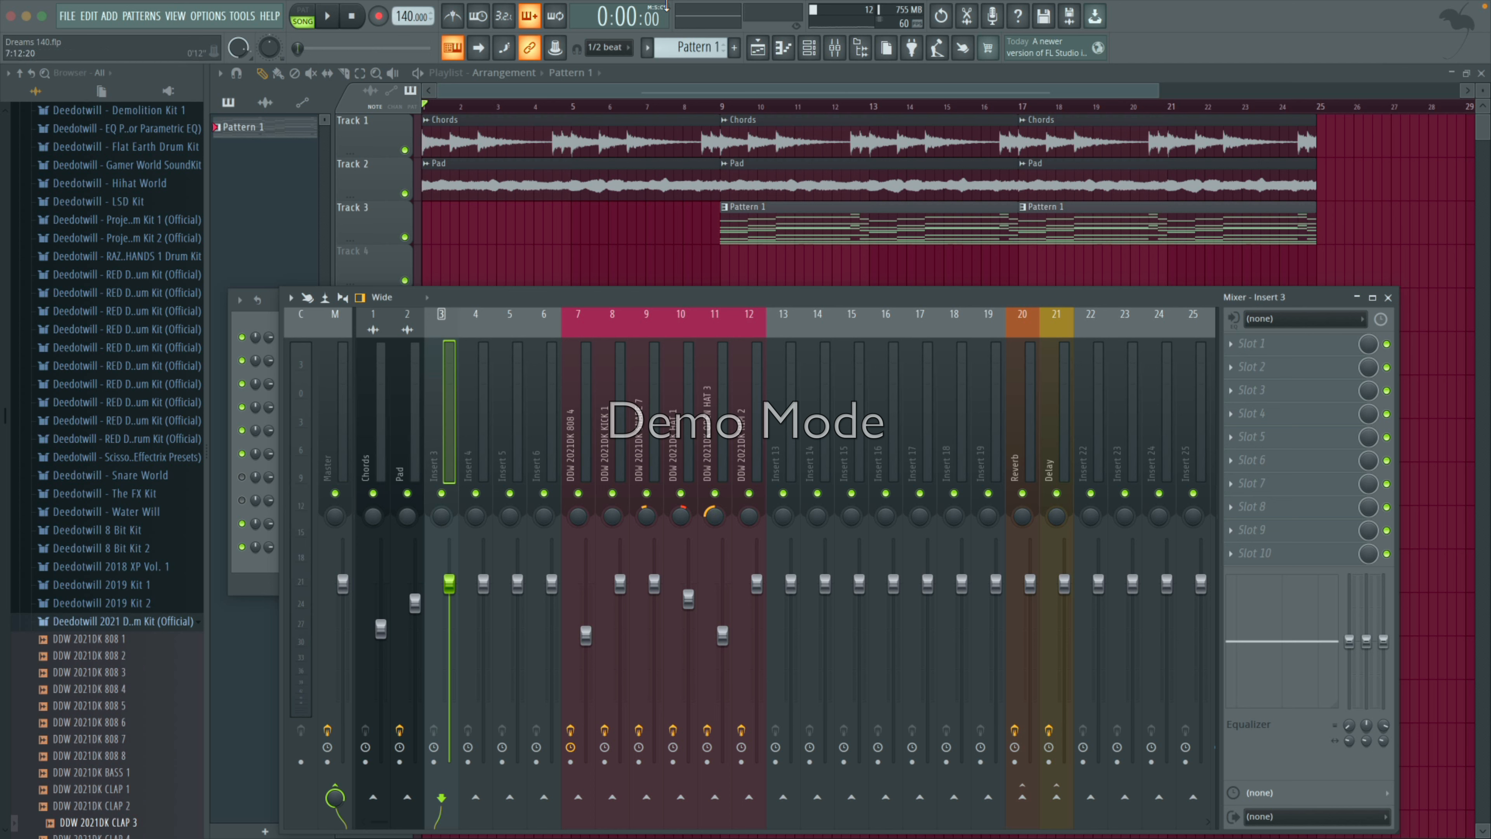
key(F6)
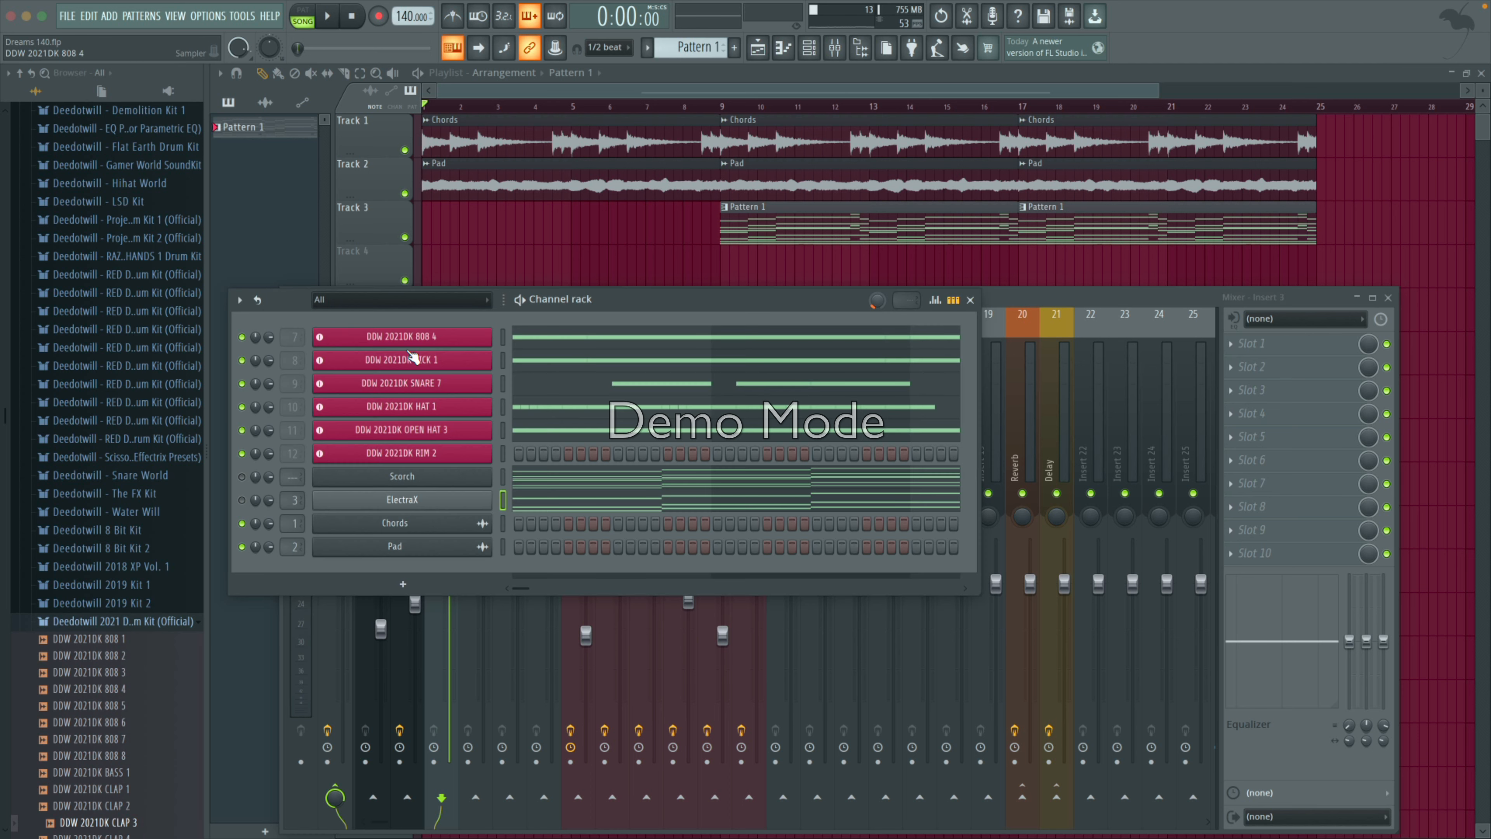
right_click(444, 334)
click(409, 336)
right_click(423, 363)
click(428, 392)
right_click(426, 387)
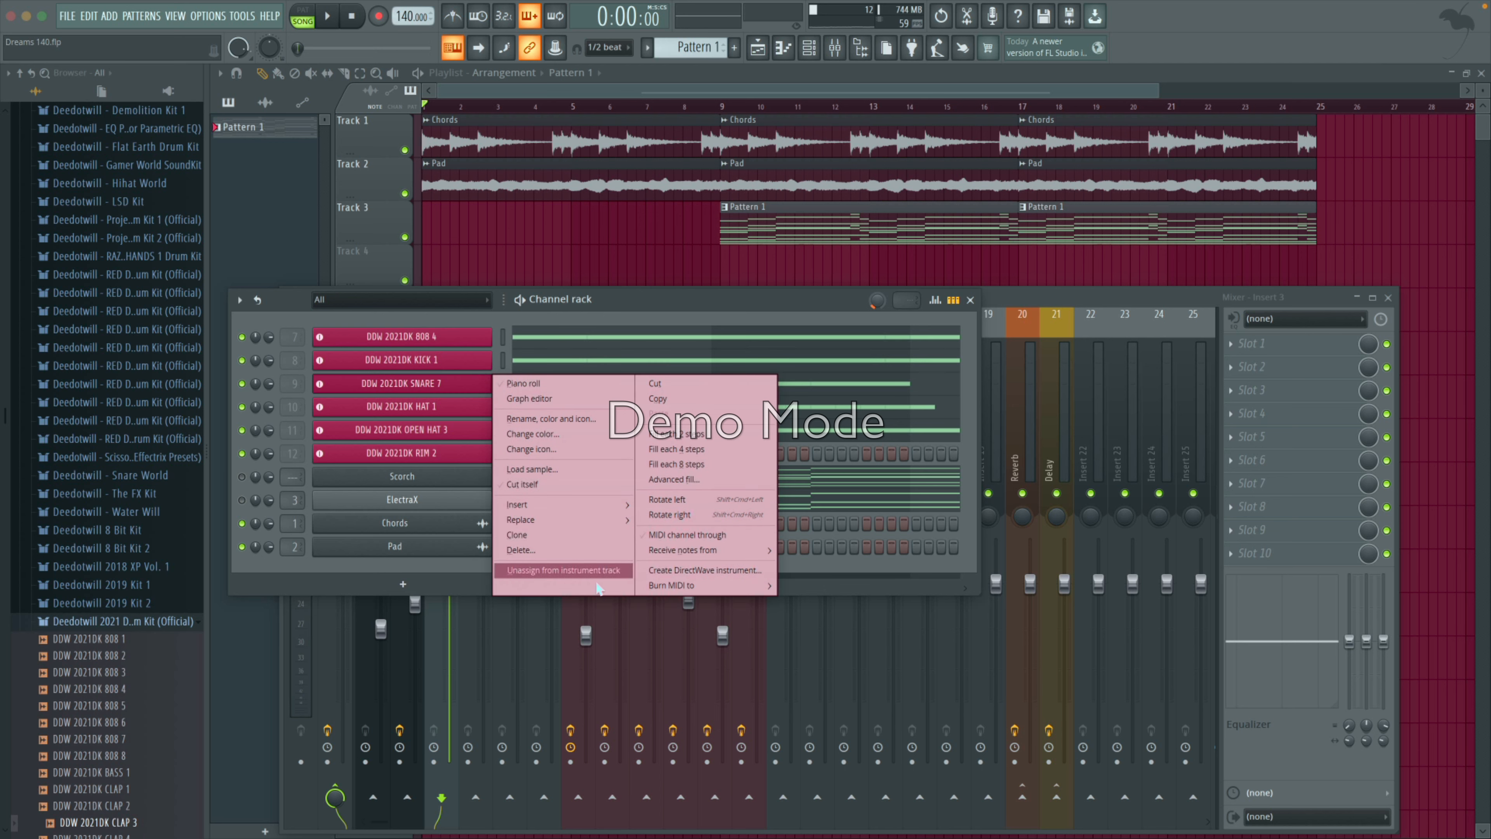
click(435, 425)
right_click(433, 413)
click(432, 457)
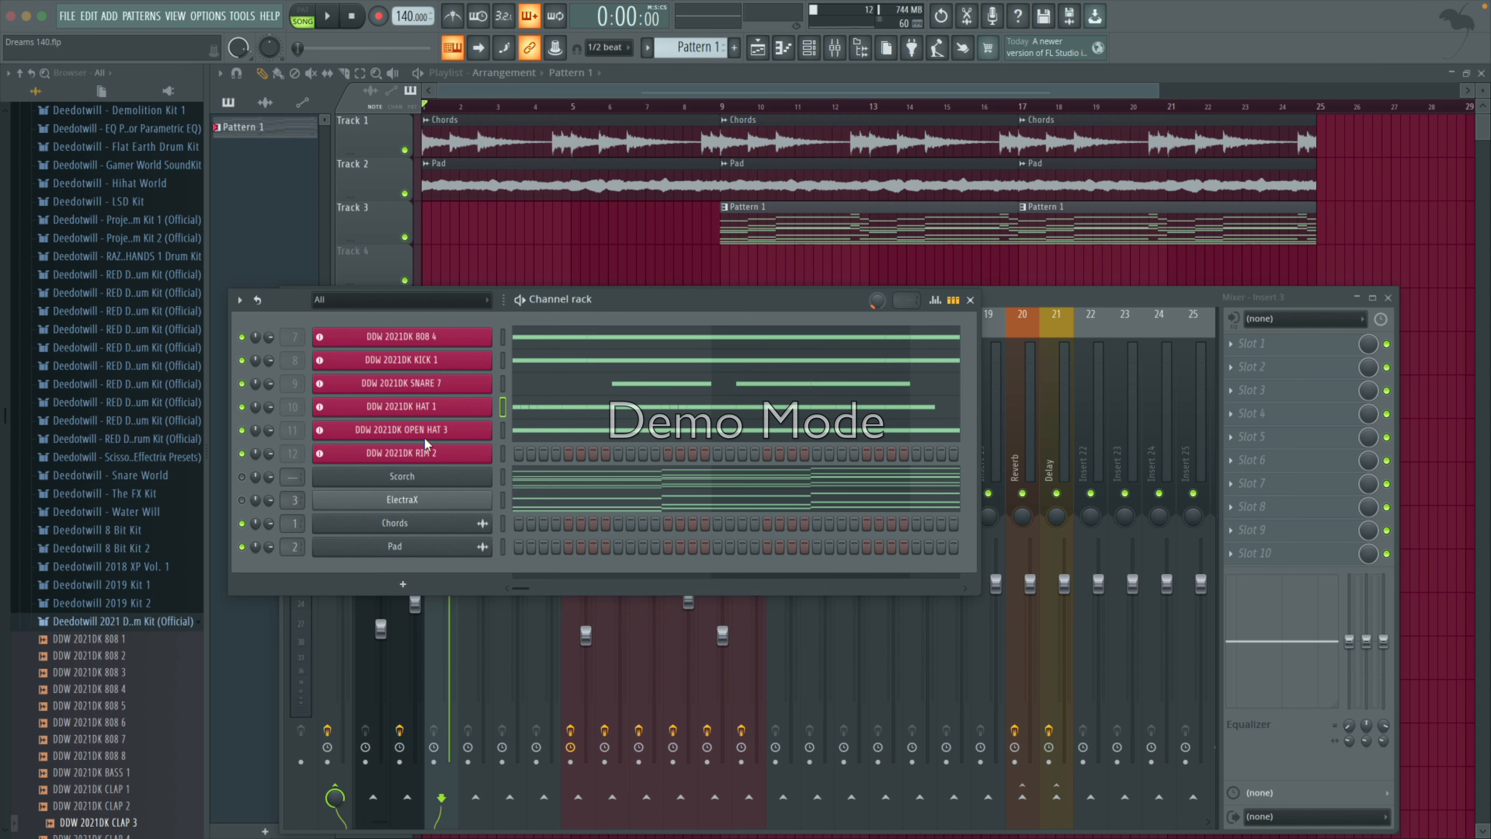
Step: View the options for Pattern 1, including Split by channel, without applying any, and close the Channel rack
right_click(262, 130)
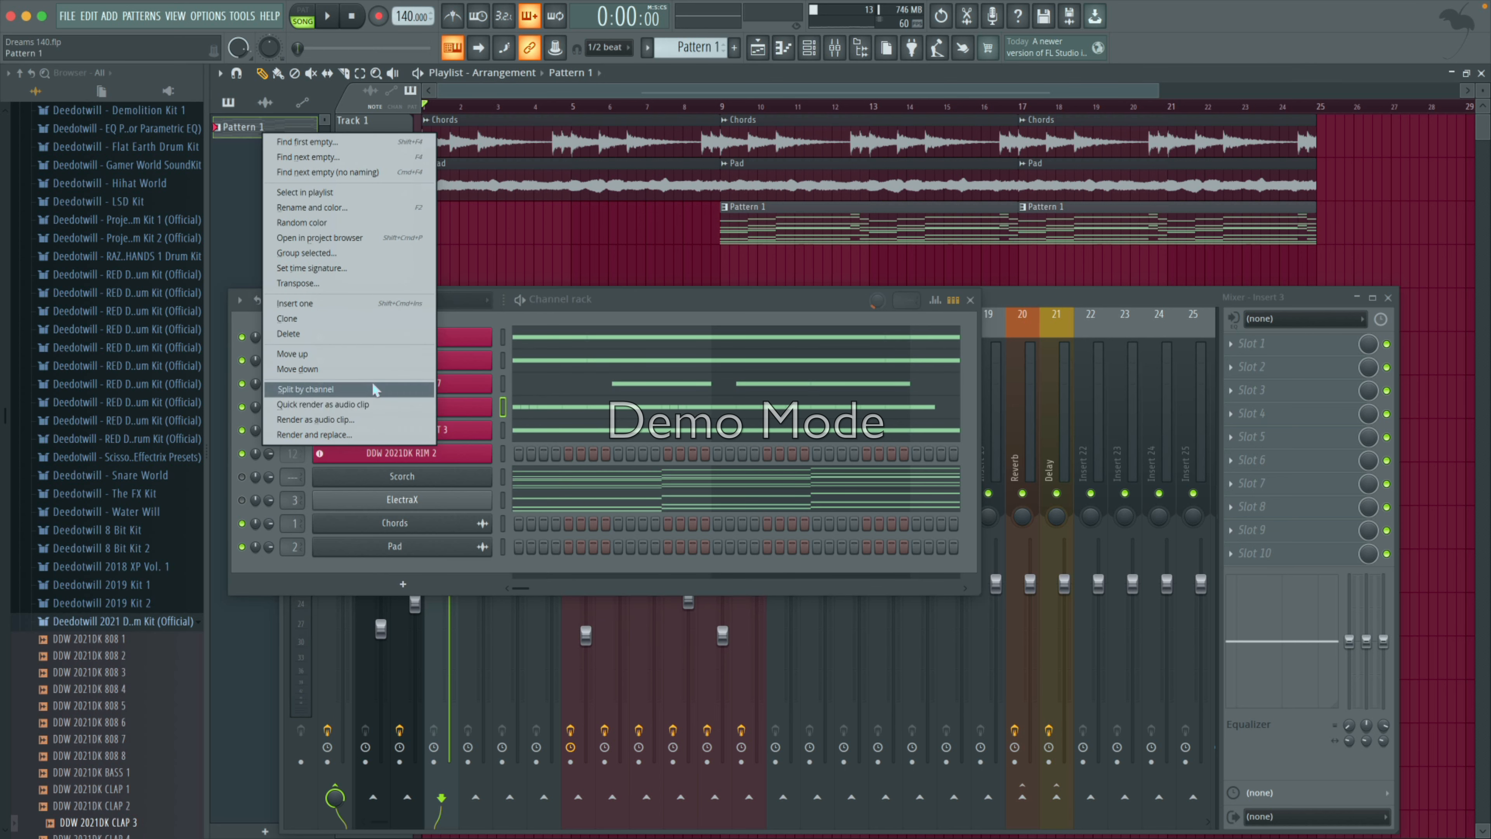
click(223, 170)
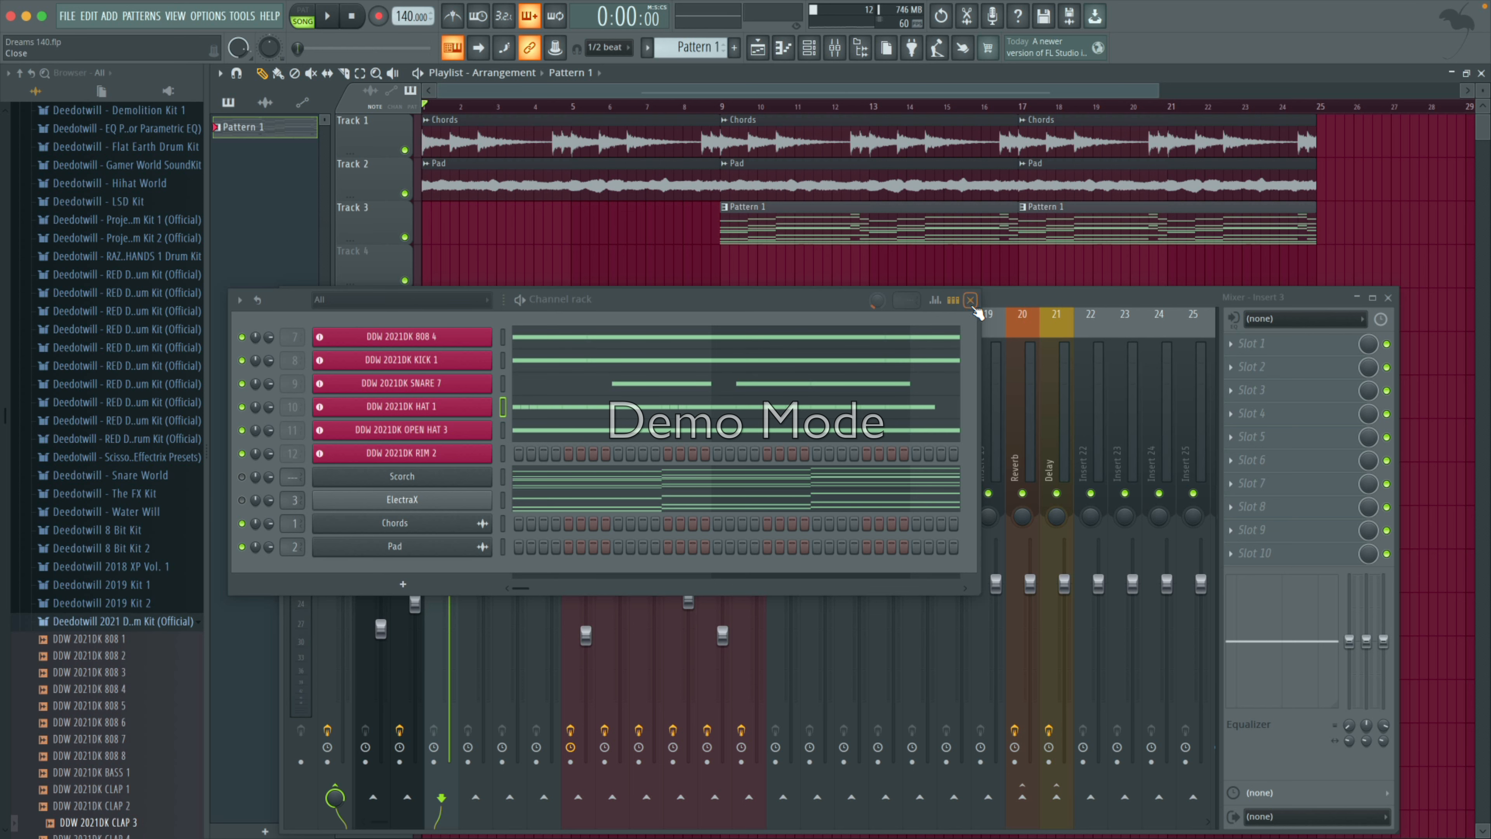
click(970, 300)
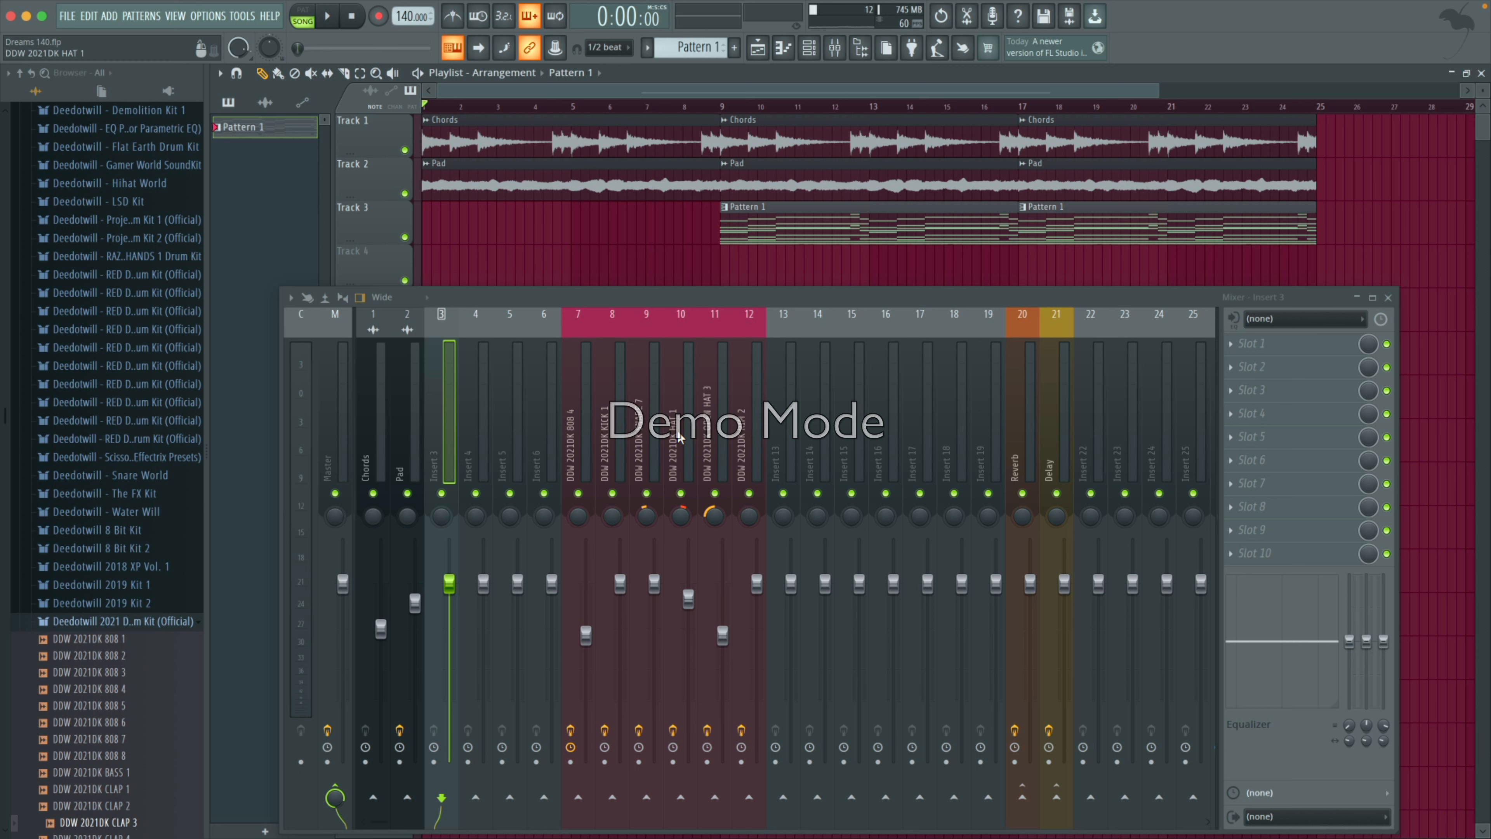
click(809, 49)
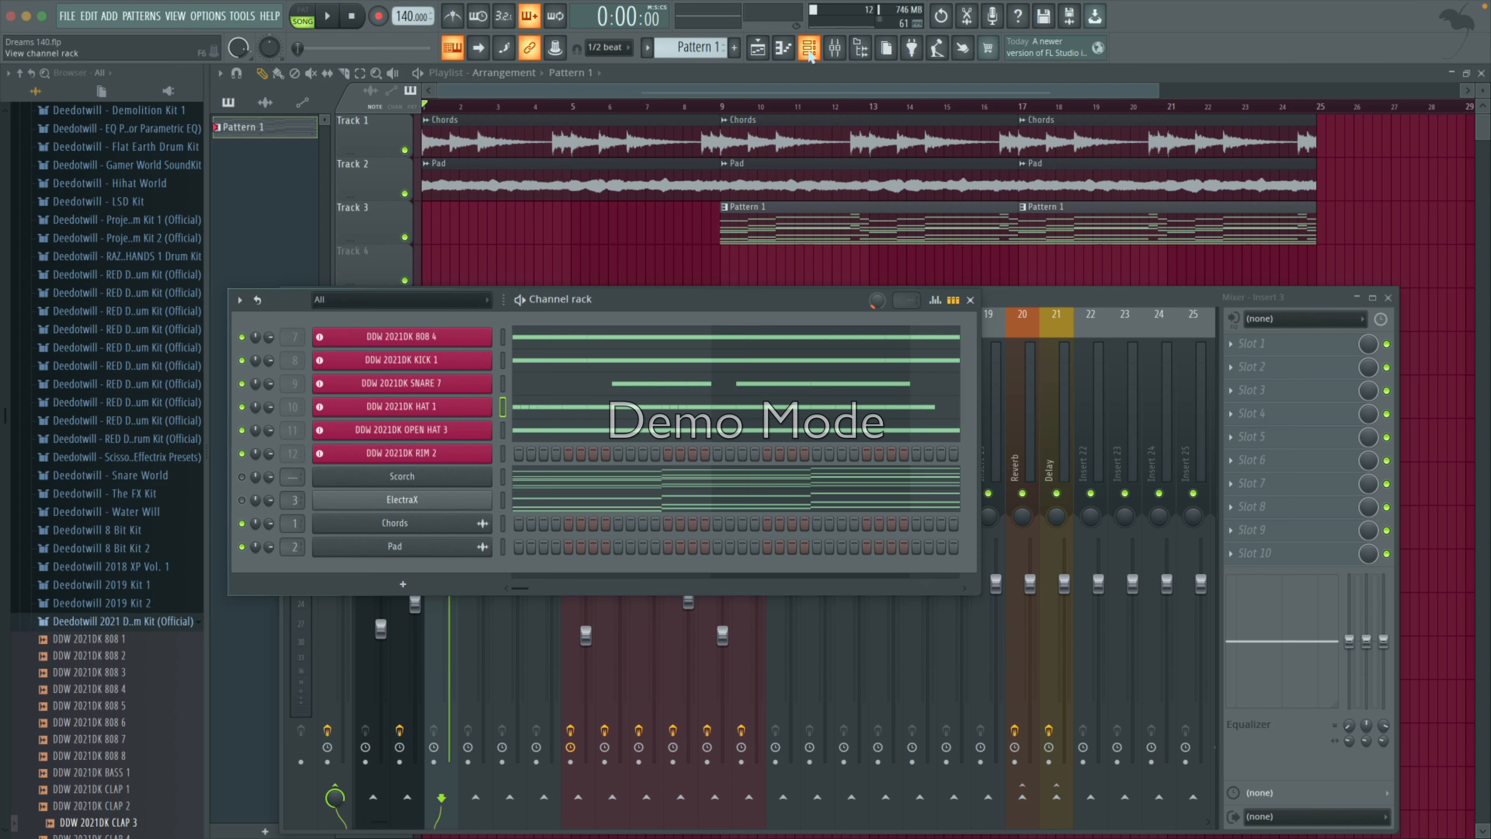
click(971, 300)
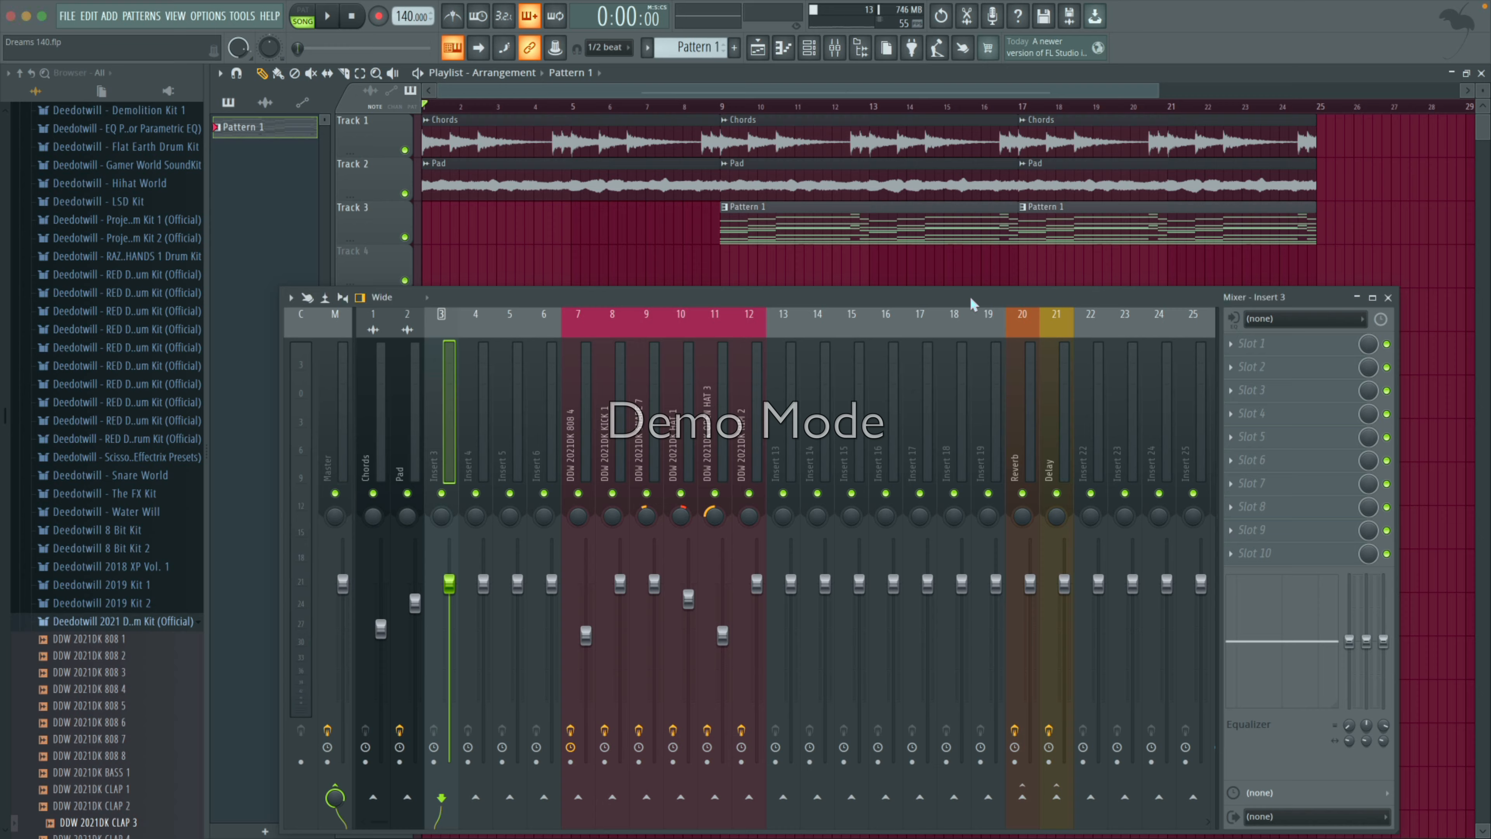
Step: Reposition the mixer below the playlist clips and play the arrangement from the start to audition the mix
drag(971, 300, 950, 293)
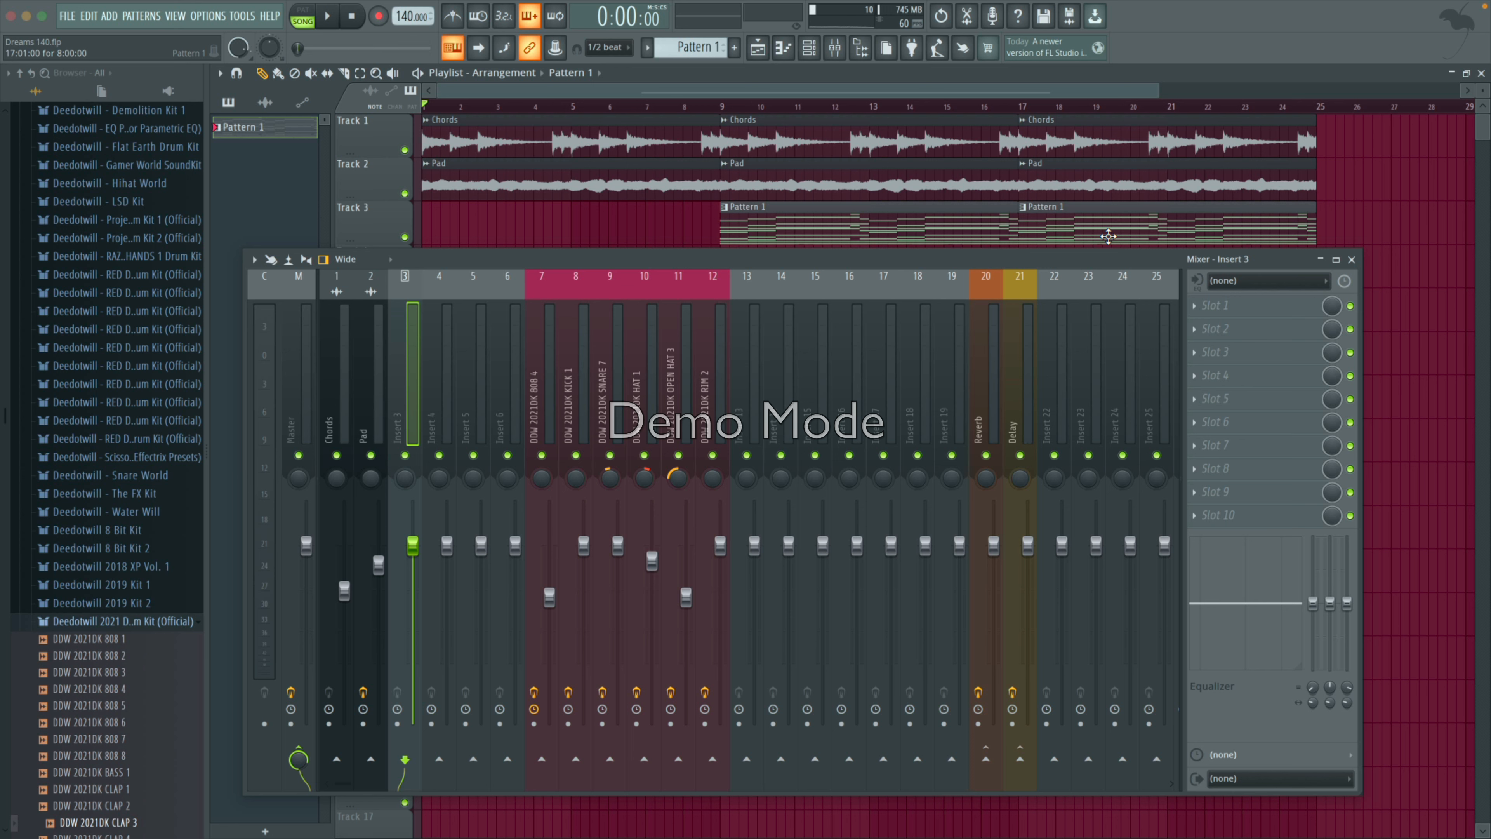
key(space)
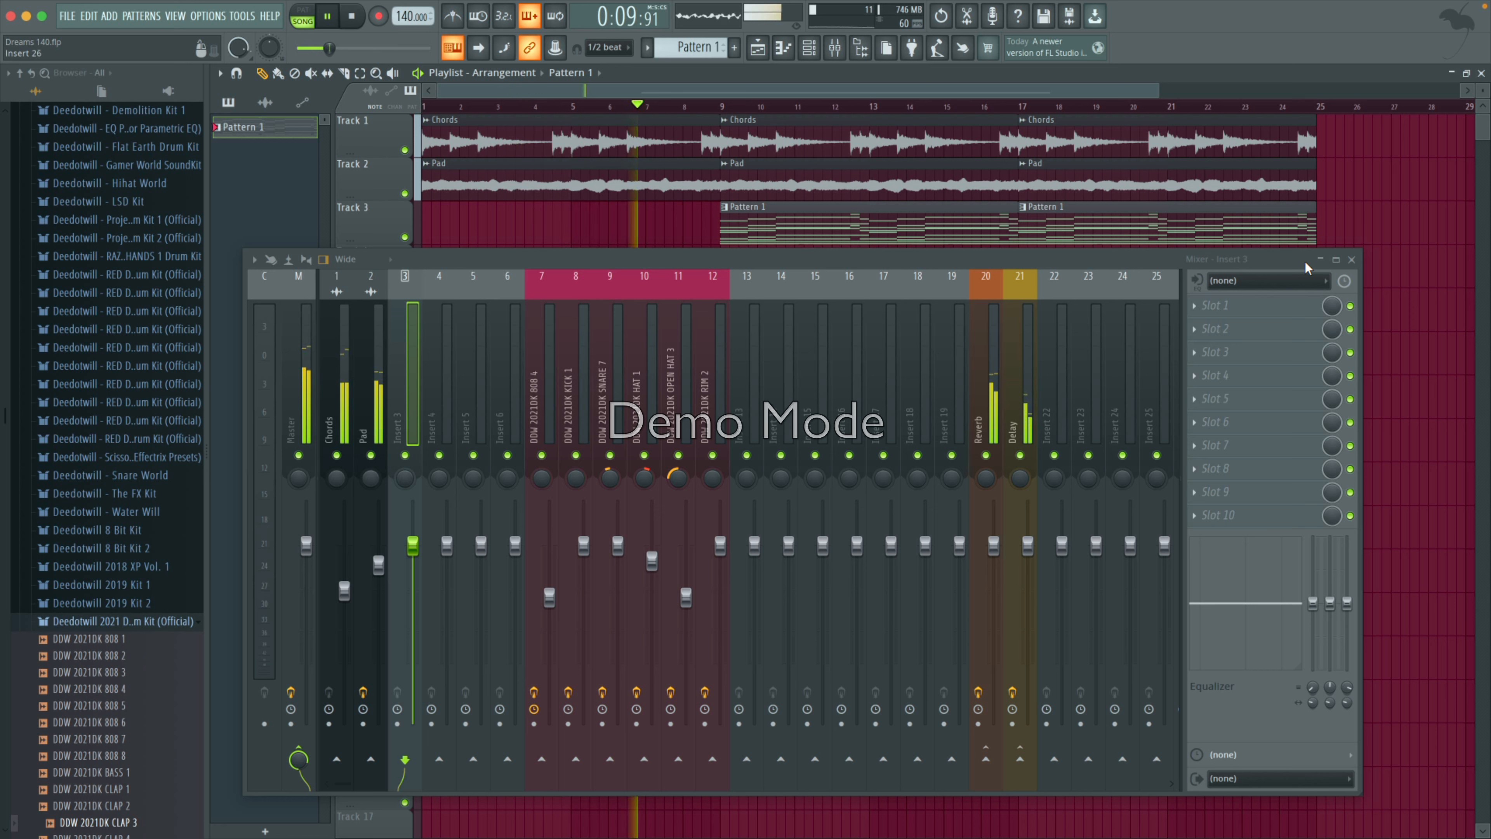
drag(1229, 264, 1274, 284)
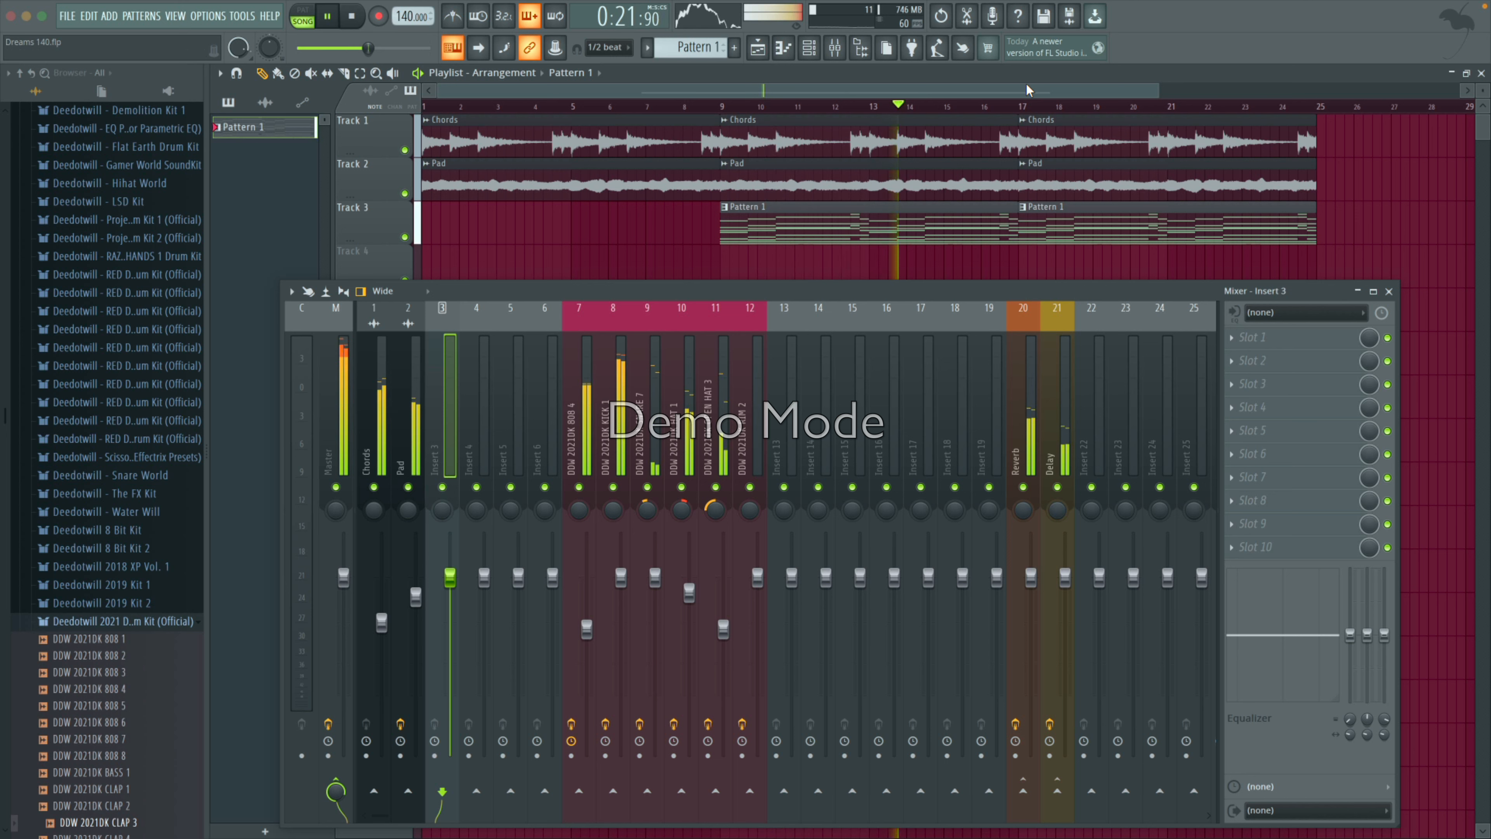
Step: Trim the start of the second Pattern 1 clip on Track 3 to about bar 18.5 during playback
scroll(1038, 258, up, 2)
scroll(1037, 258, up, 1)
drag(893, 232, 942, 233)
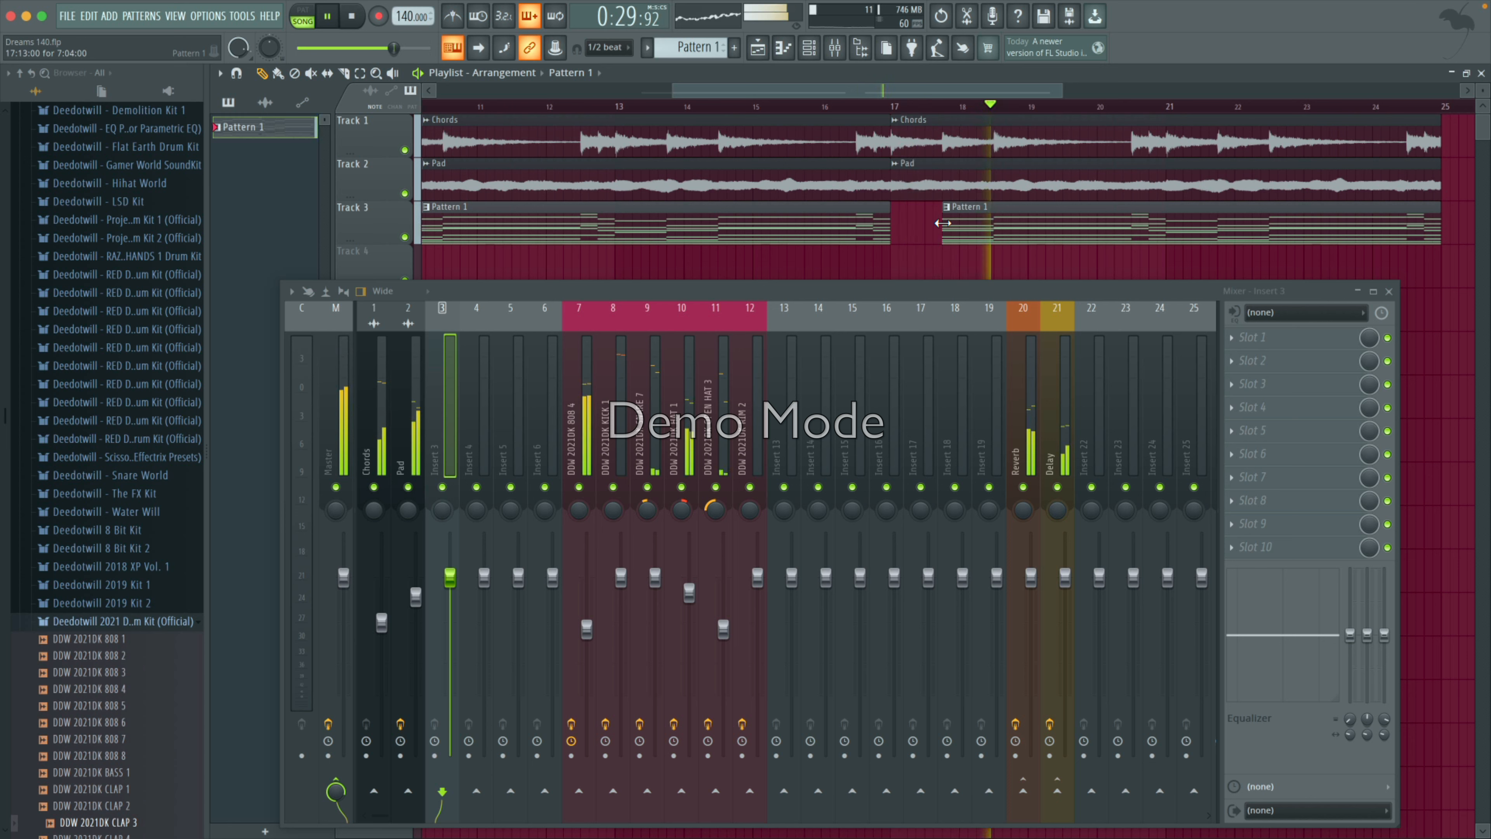
drag(942, 223, 994, 222)
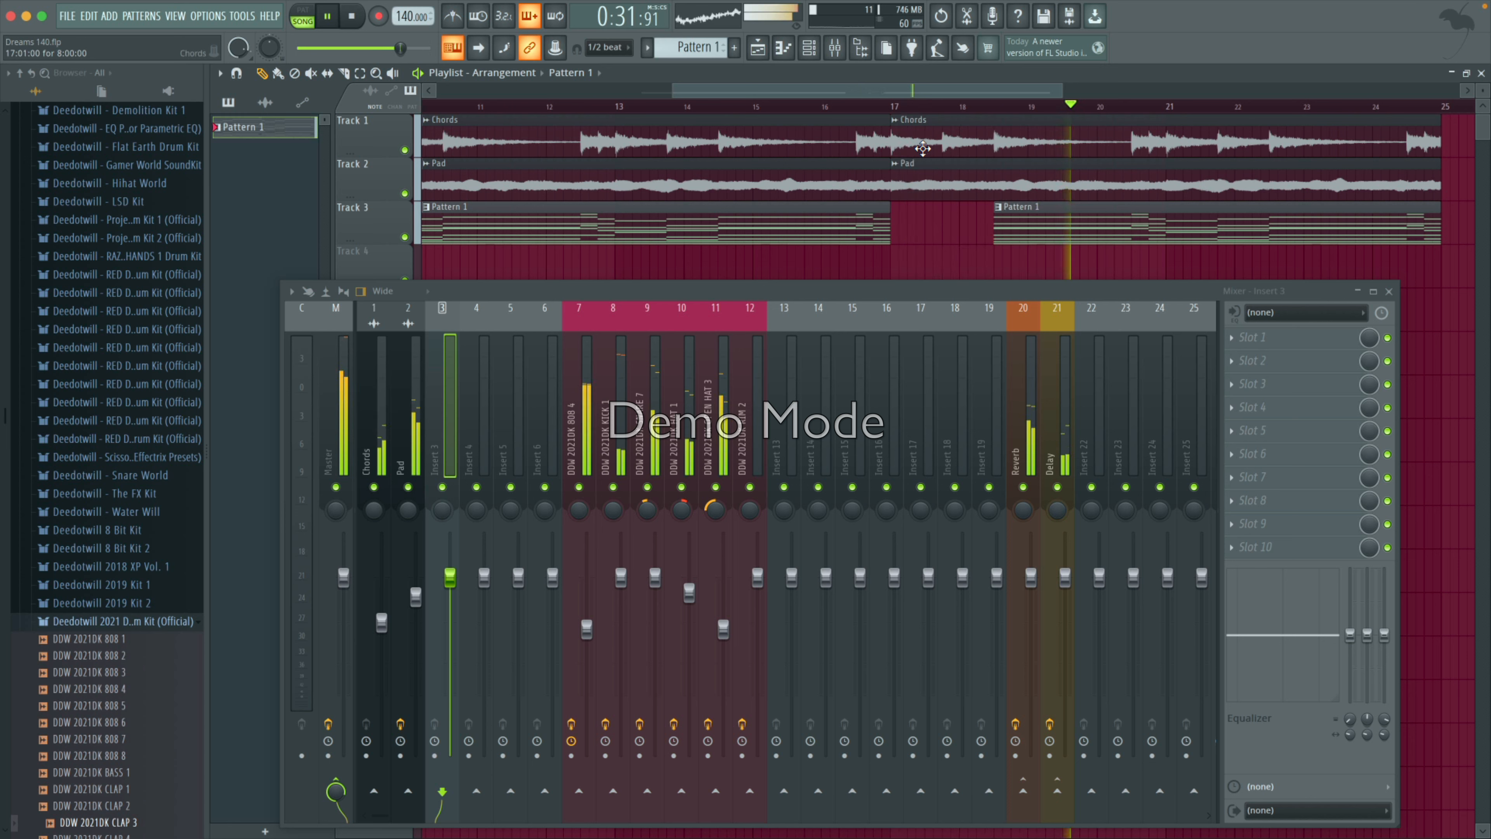
scroll(944, 93, down, 4)
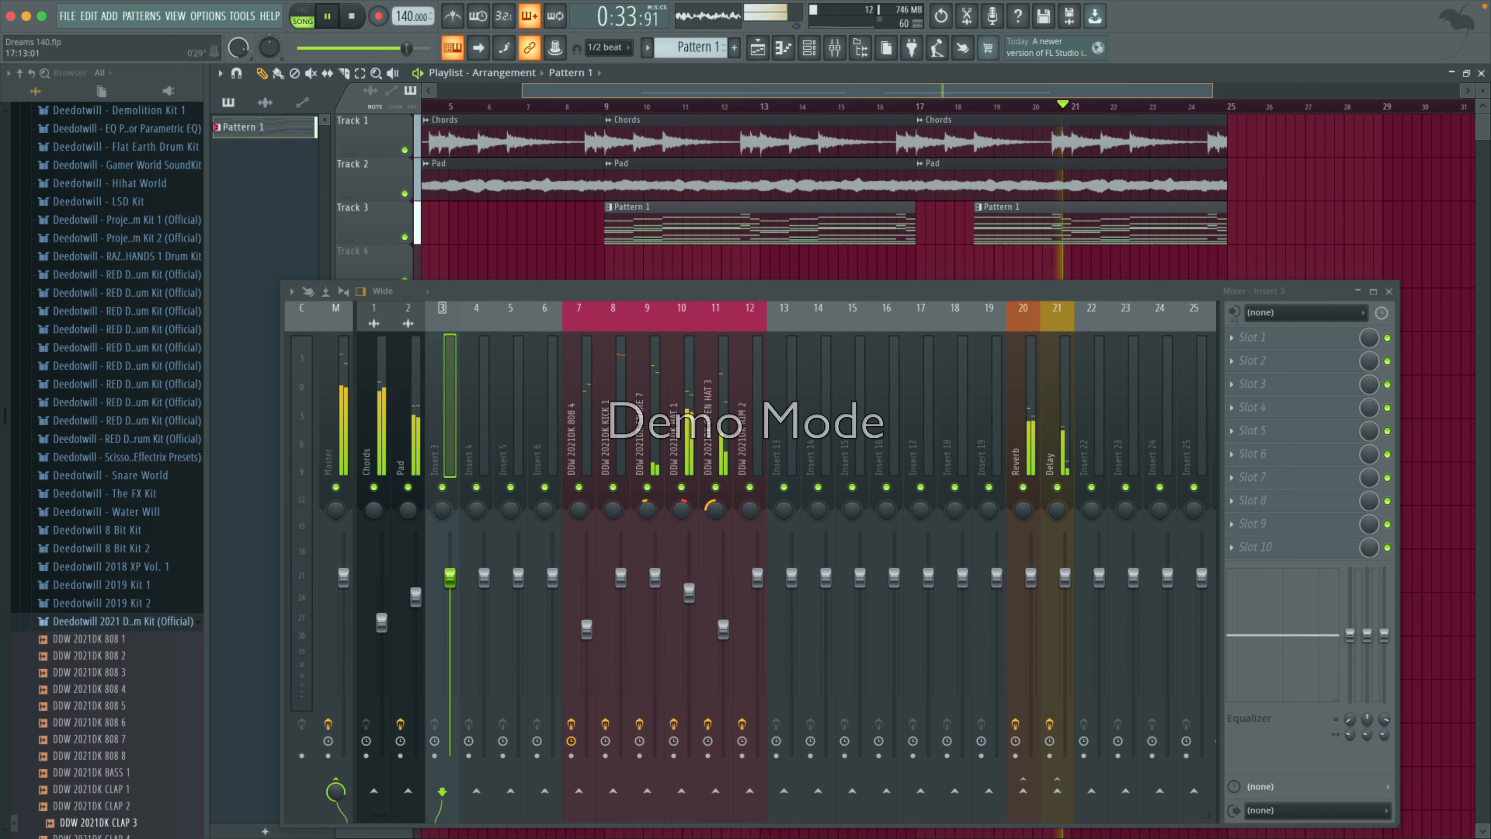